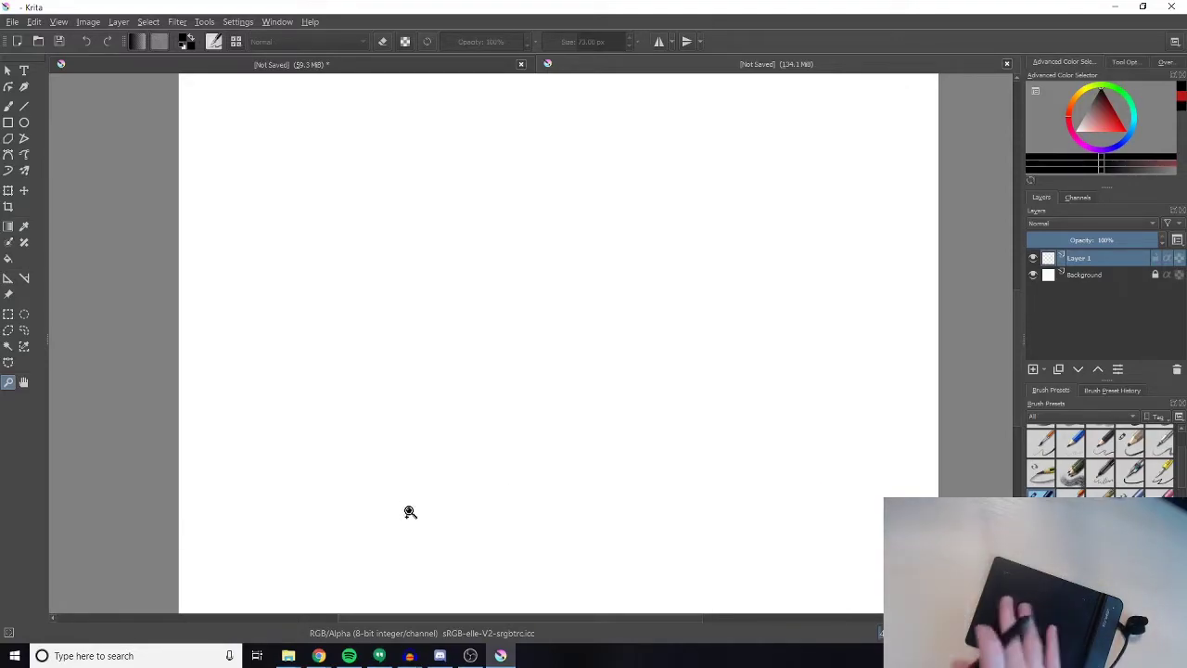
Switch to Chrome and open the support download page on the XP-PEN website.
{"action": "left_click", "coordinate": [318, 655]}
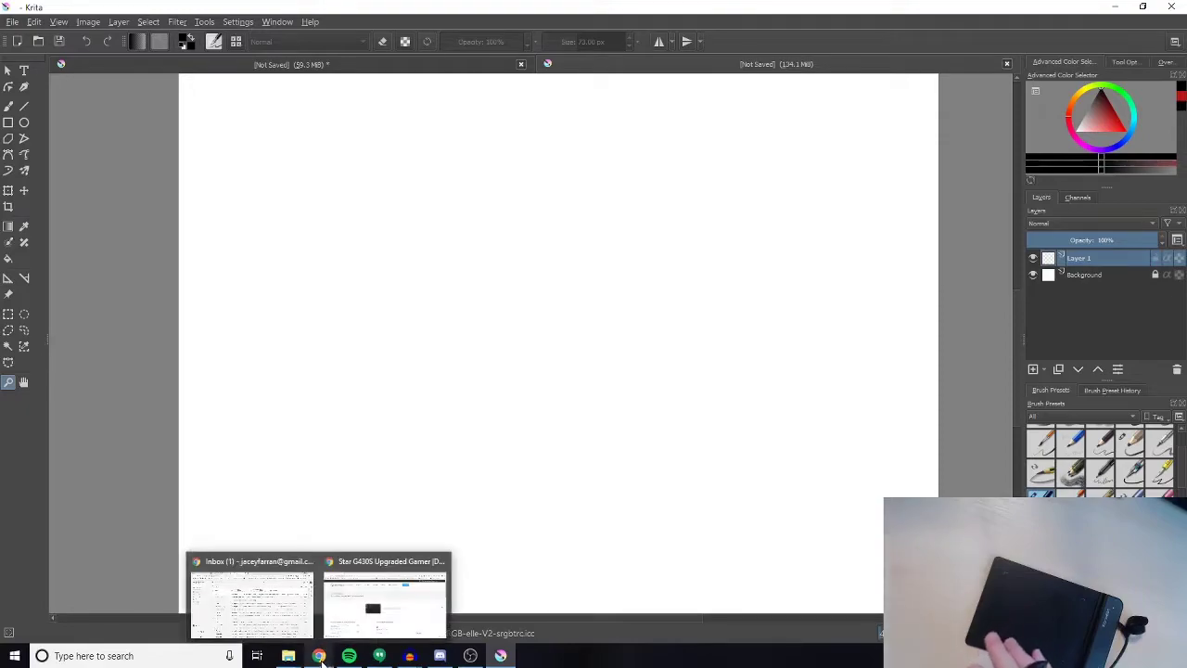
{"action": "left_click", "coordinate": [364, 621]}
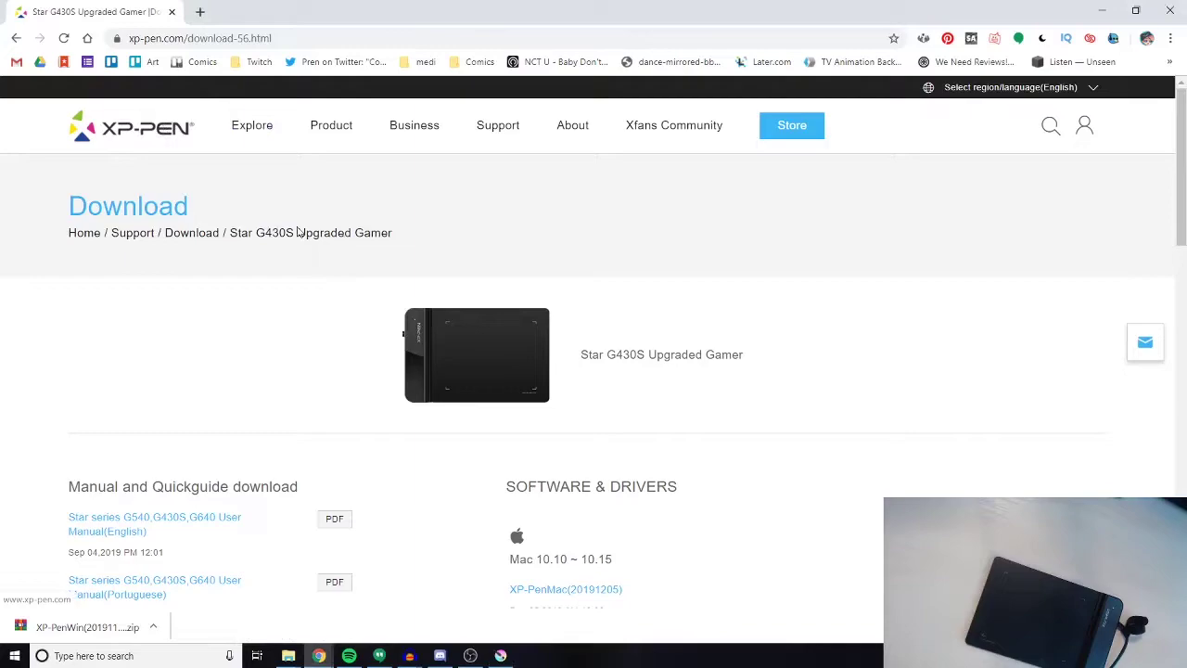
{"action": "mouse_move", "coordinate": [416, 137]}
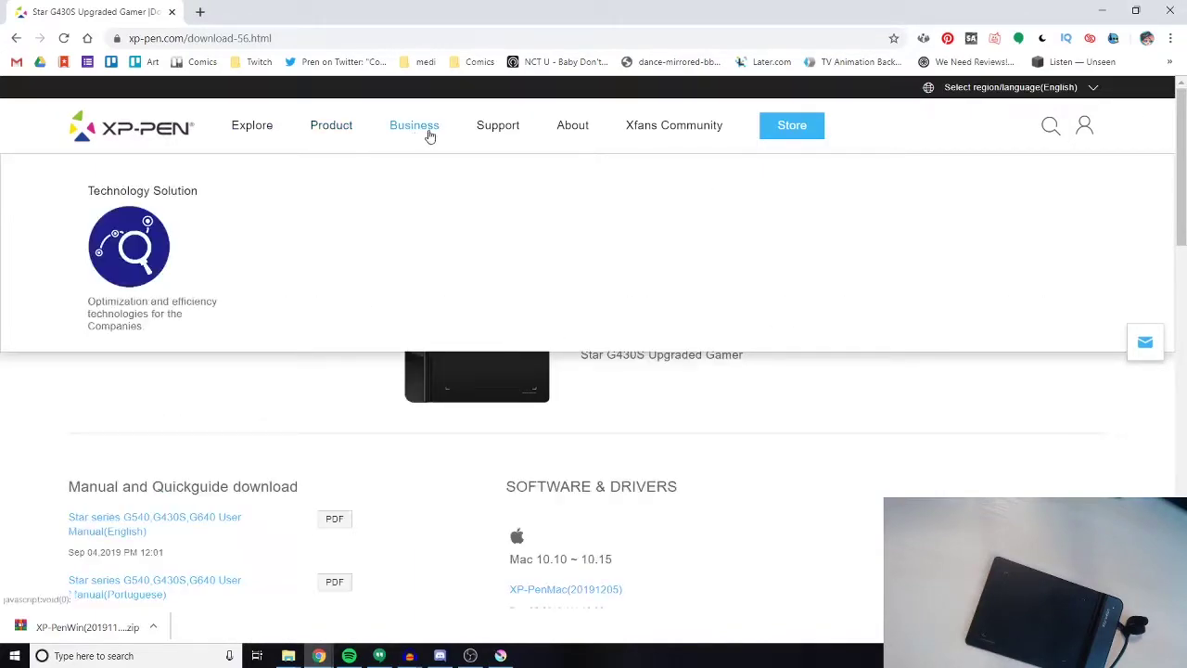
{"action": "mouse_move", "coordinate": [498, 133]}
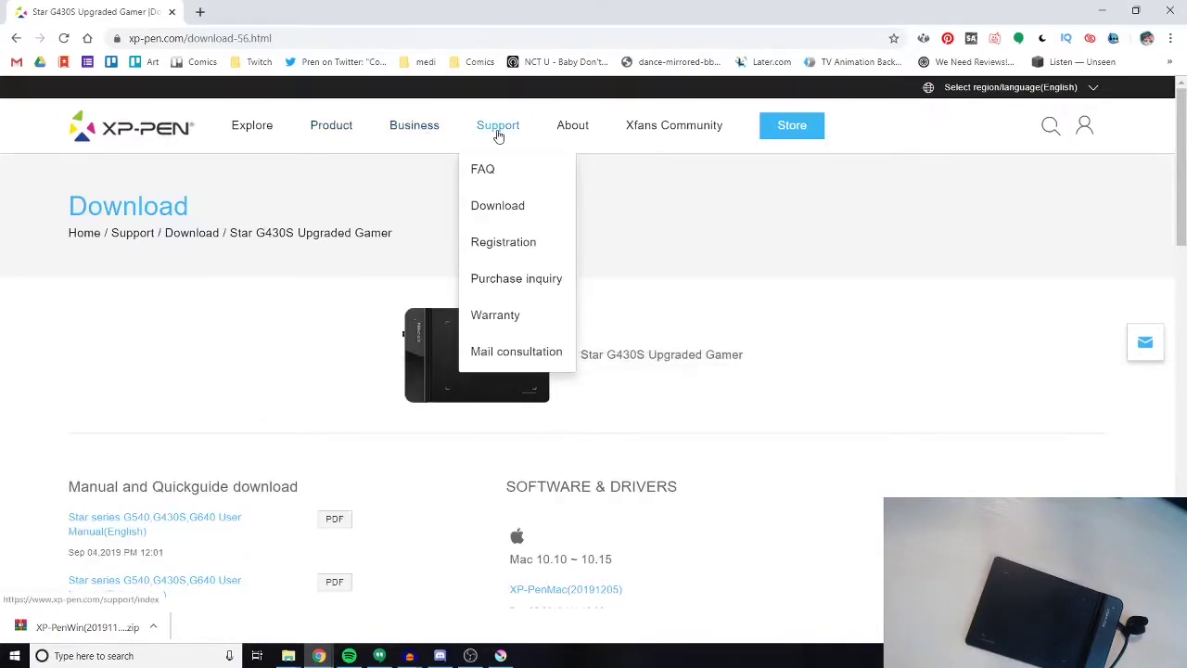
{"action": "left_click", "coordinate": [493, 205]}
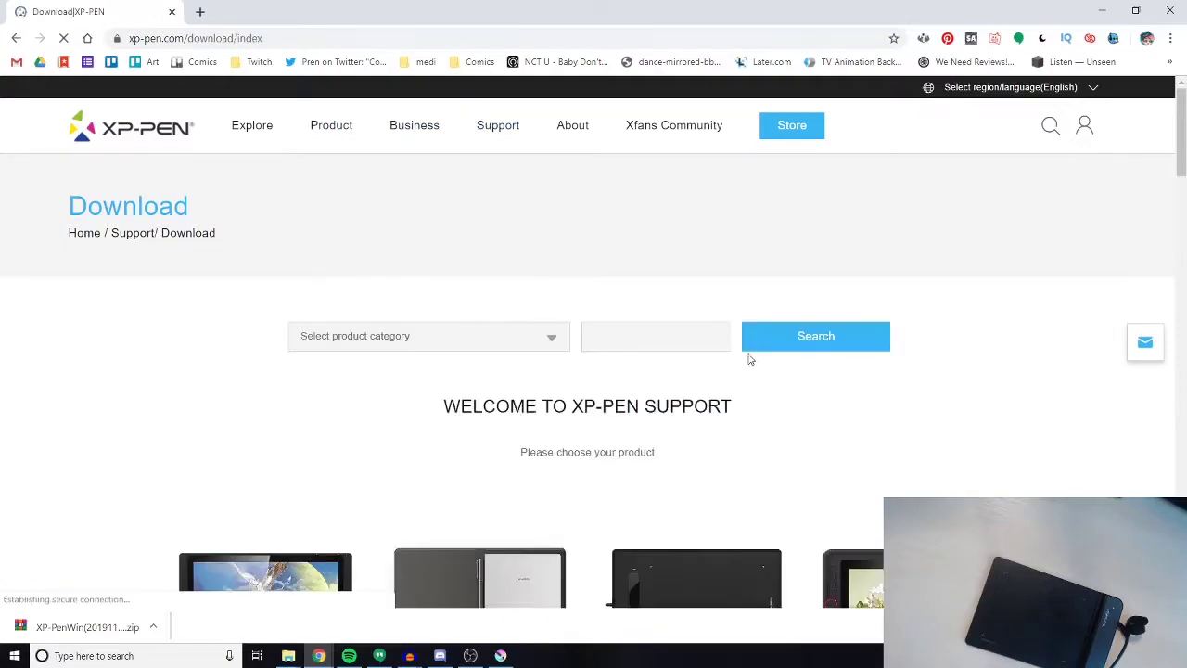
Filter the downloads by Star Series Tablet and view the software and drivers for the Star G430S Upgraded Gamer.
{"action": "left_click", "coordinate": [399, 345]}
{"action": "left_click", "coordinate": [358, 386]}
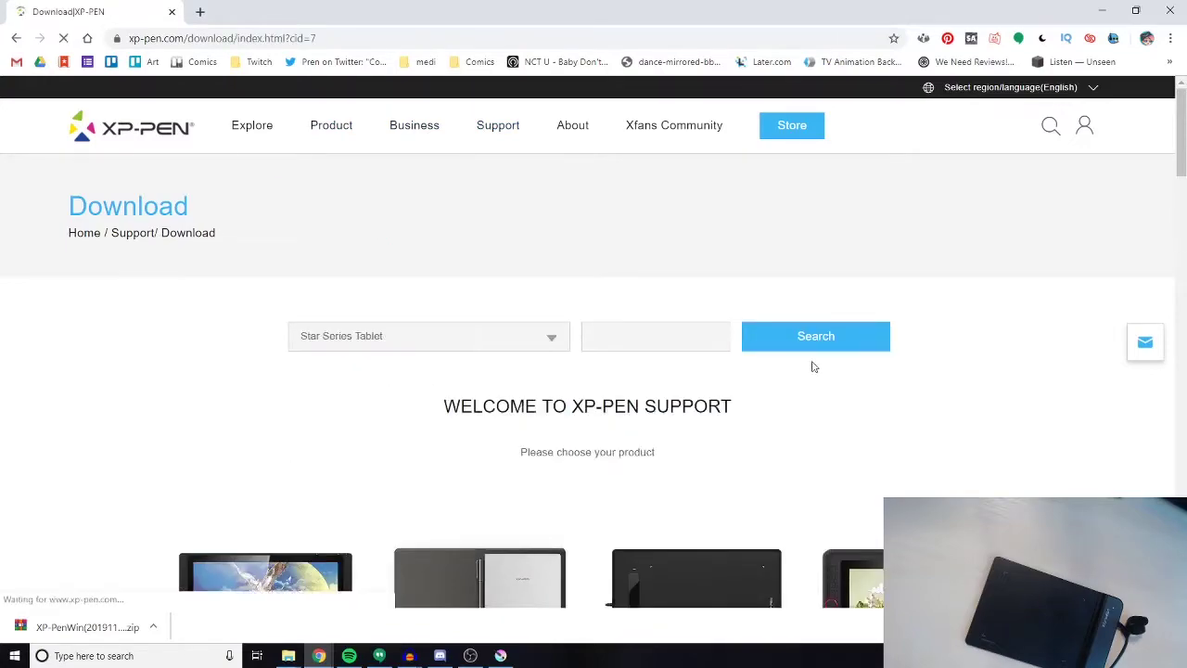
{"action": "scroll", "coordinate": [895, 398], "scroll_direction": "down", "scroll_amount": 3}
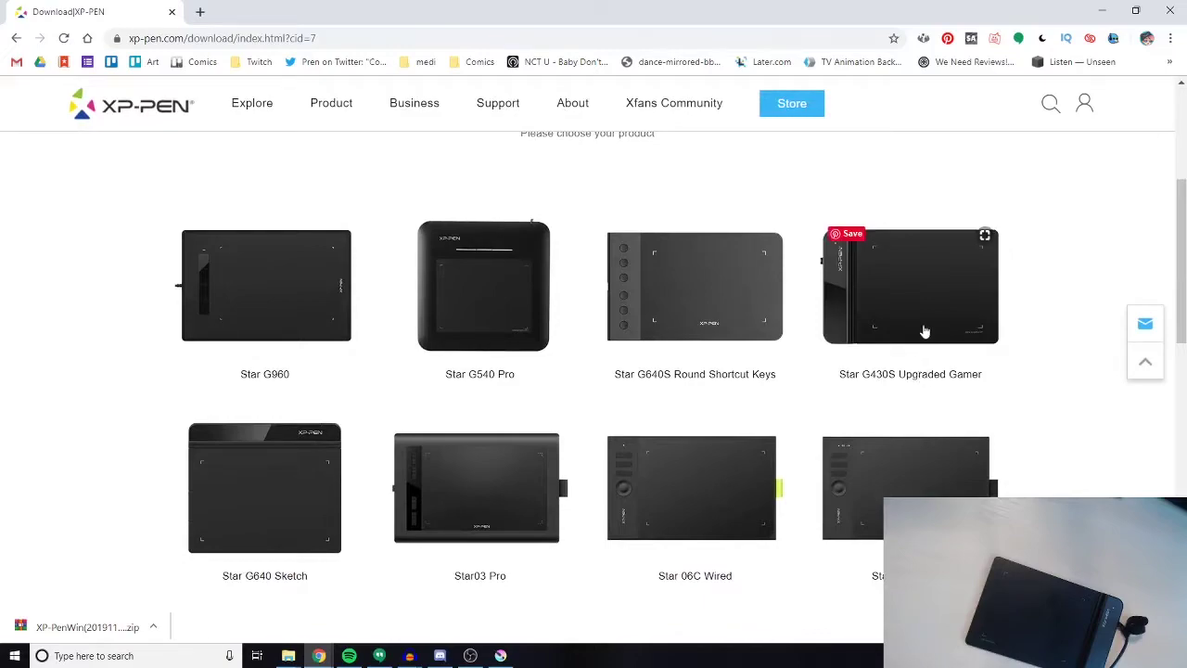
{"action": "left_click", "coordinate": [924, 332]}
{"action": "scroll", "coordinate": [789, 408], "scroll_direction": "down", "scroll_amount": 4}
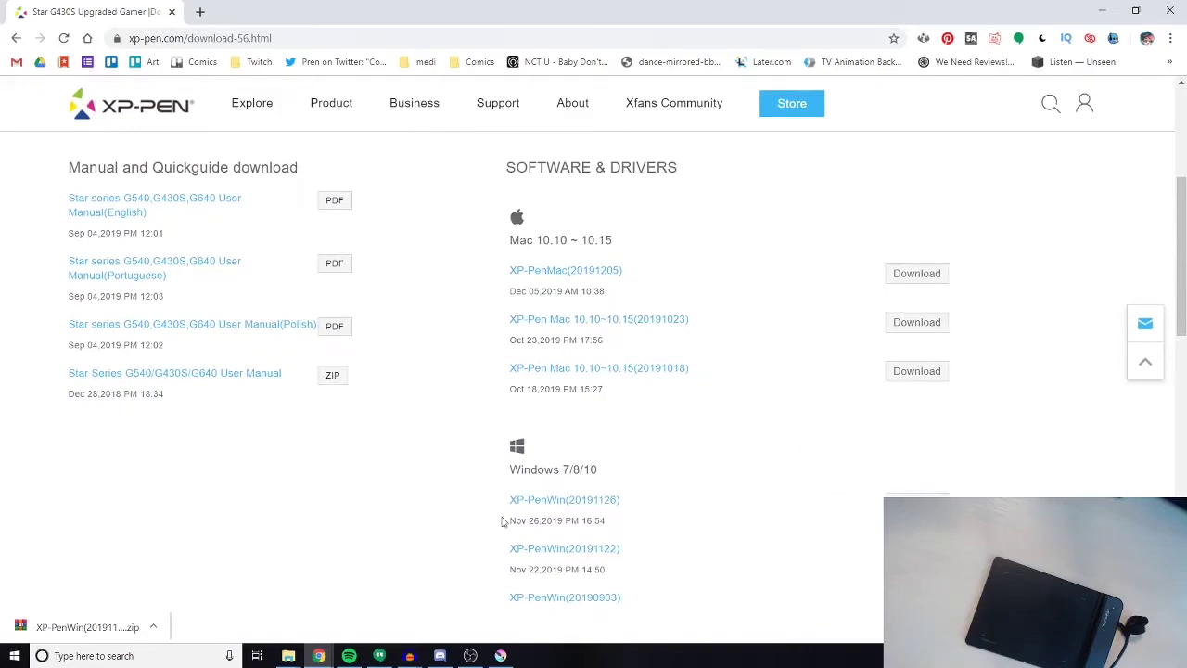
Switch to Krita and paint four vertical test strokes of varying pressure with the Ink-4 Pen Rough brush at 73 px.
{"action": "left_click", "coordinate": [500, 656]}
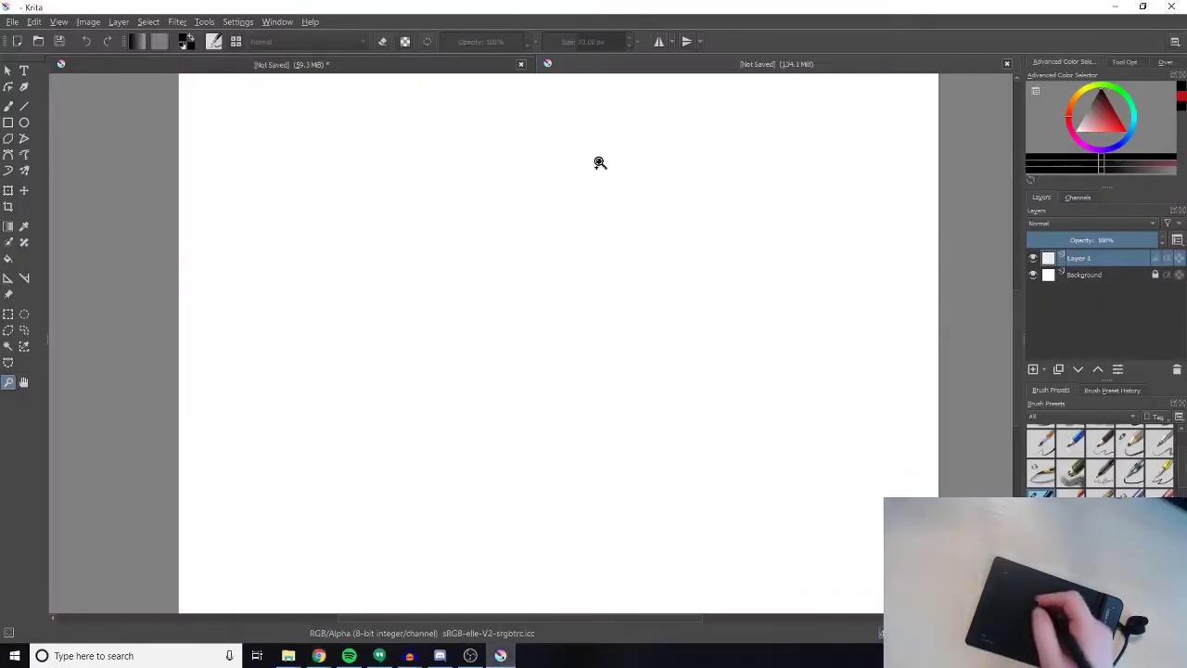
{"action": "left_click", "coordinate": [14, 109]}
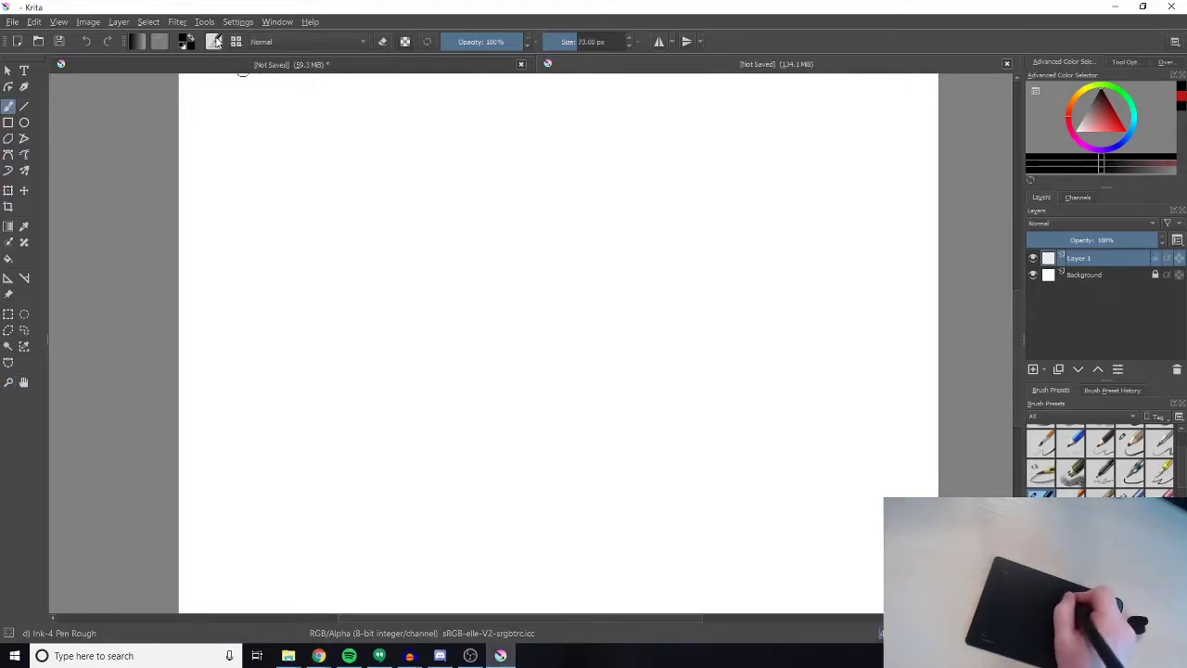
{"action": "left_click_drag", "start_coordinate": [344, 128], "coordinate": [323, 578]}
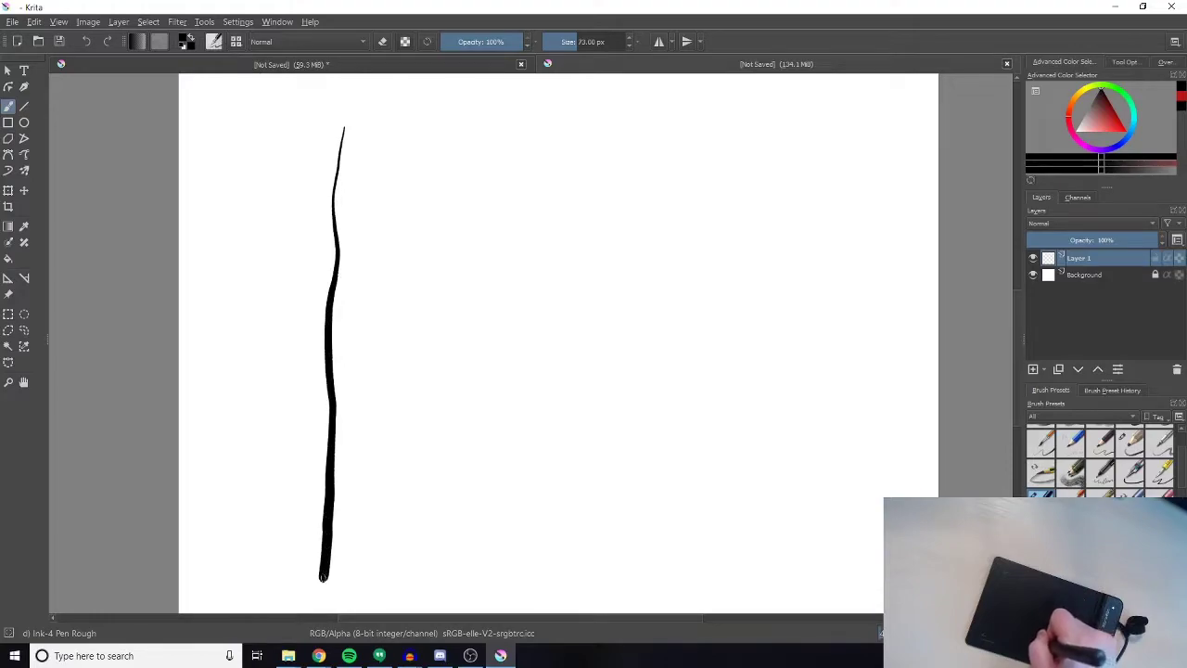
{"action": "left_click_drag", "start_coordinate": [442, 115], "coordinate": [418, 341]}
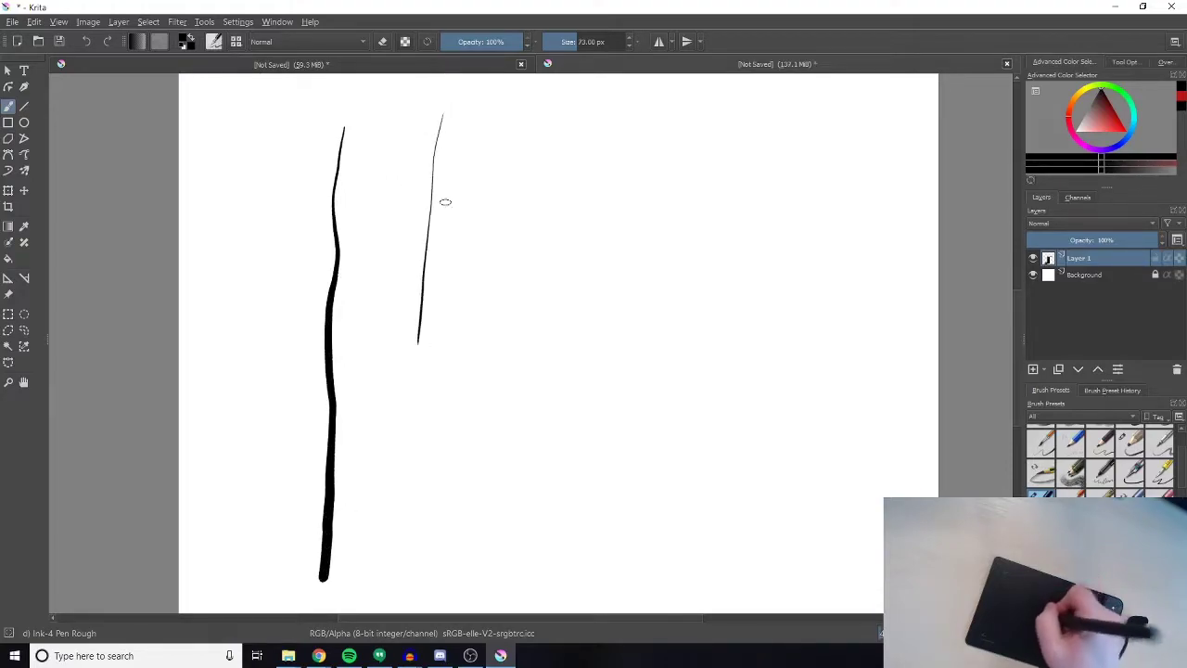
{"action": "left_click_drag", "start_coordinate": [479, 148], "coordinate": [468, 355]}
{"action": "left_click_drag", "start_coordinate": [534, 115], "coordinate": [505, 368]}
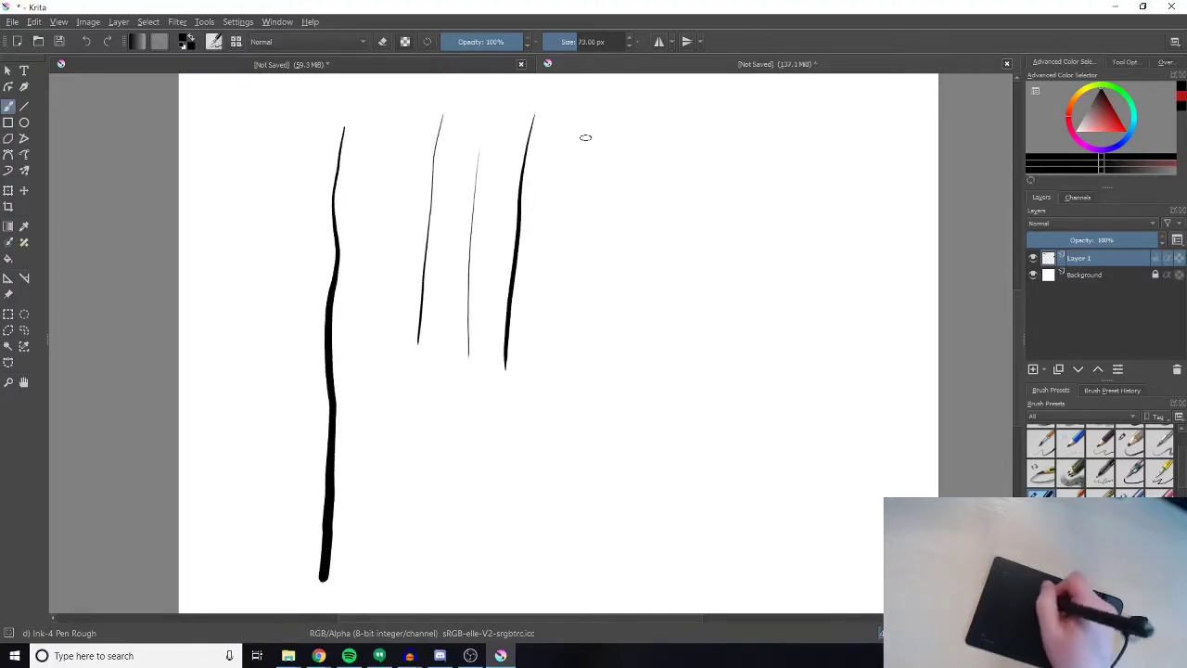
Paint five thick, heavy-pressure vertical strokes beside the thin ones with the same ink brush.
{"action": "left_click_drag", "start_coordinate": [578, 123], "coordinate": [579, 399]}
{"action": "left_click_drag", "start_coordinate": [680, 149], "coordinate": [698, 410]}
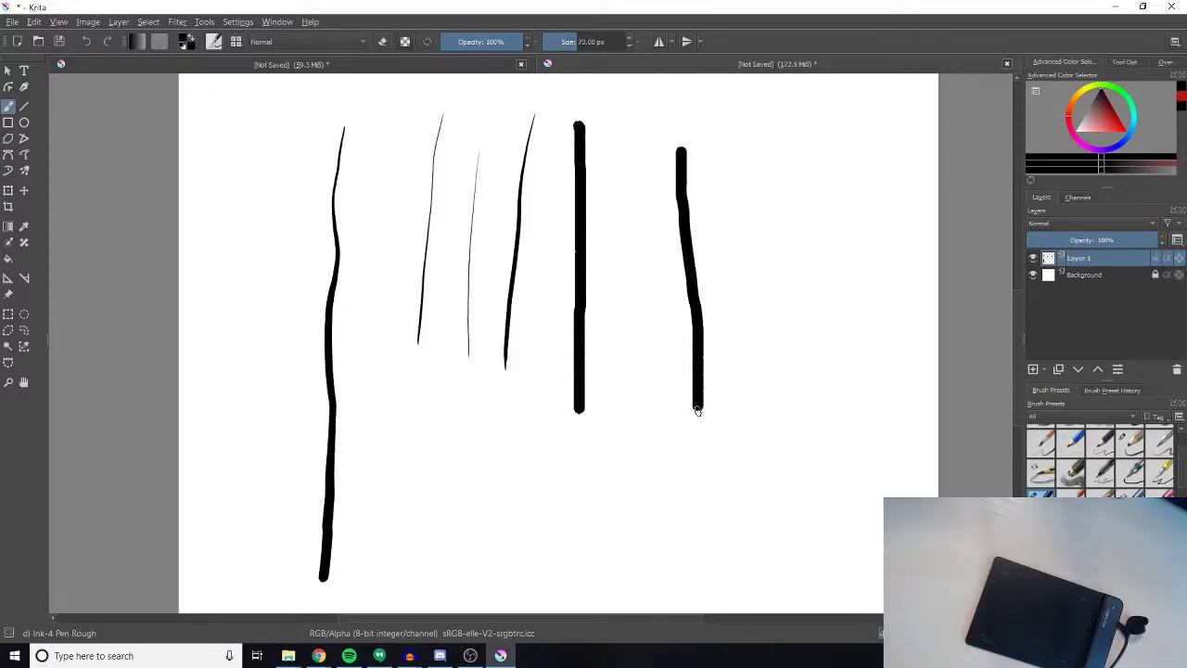
{"action": "left_click_drag", "start_coordinate": [755, 128], "coordinate": [754, 393]}
{"action": "left_click_drag", "start_coordinate": [840, 94], "coordinate": [806, 480]}
{"action": "left_click_drag", "start_coordinate": [635, 95], "coordinate": [630, 443]}
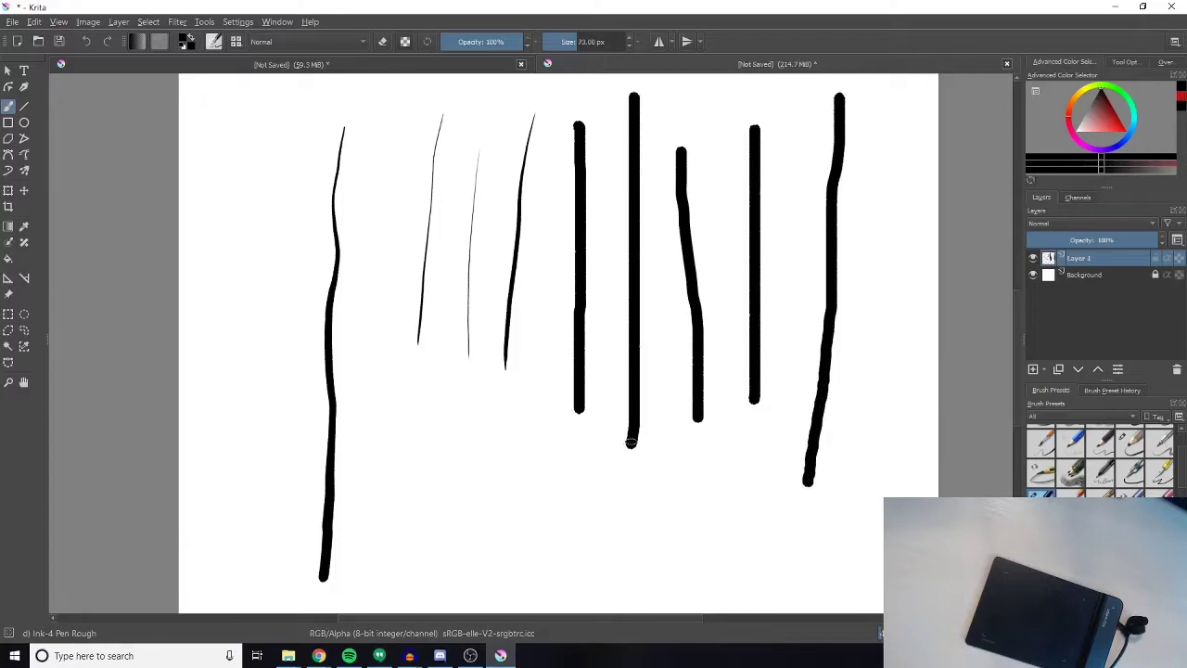
Change the brush preset to Pencil-3 Large 4B and draw several light and dark pencil test strokes among the ink lines.
{"action": "left_click", "coordinate": [214, 42]}
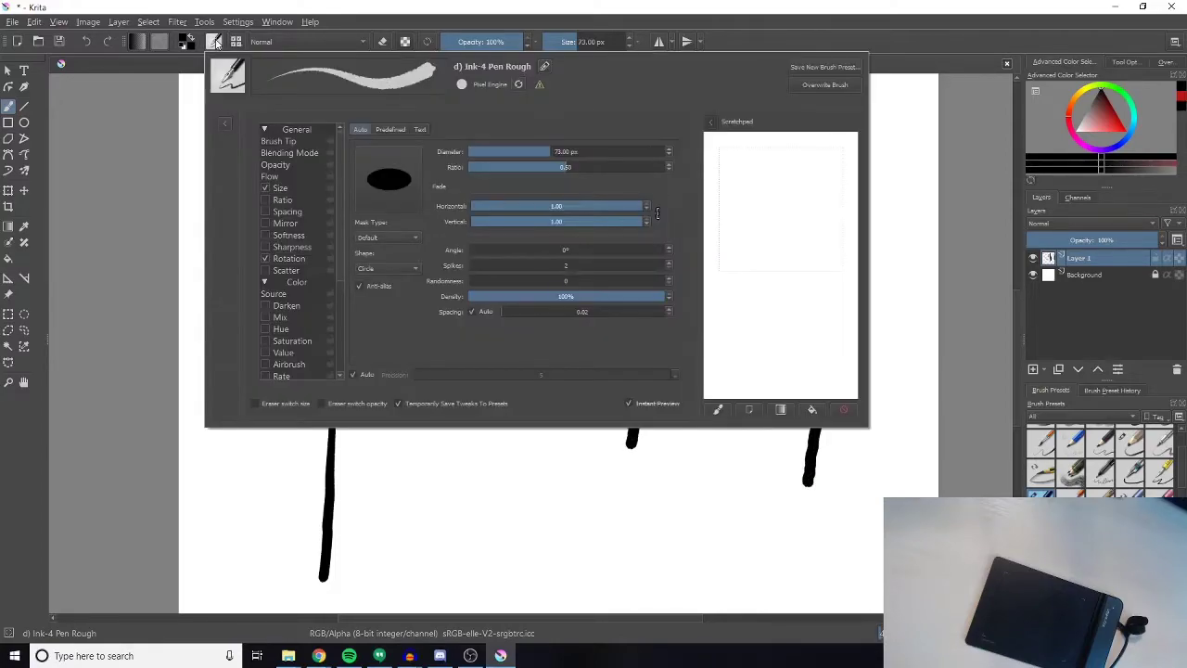
{"action": "left_click", "coordinate": [237, 41]}
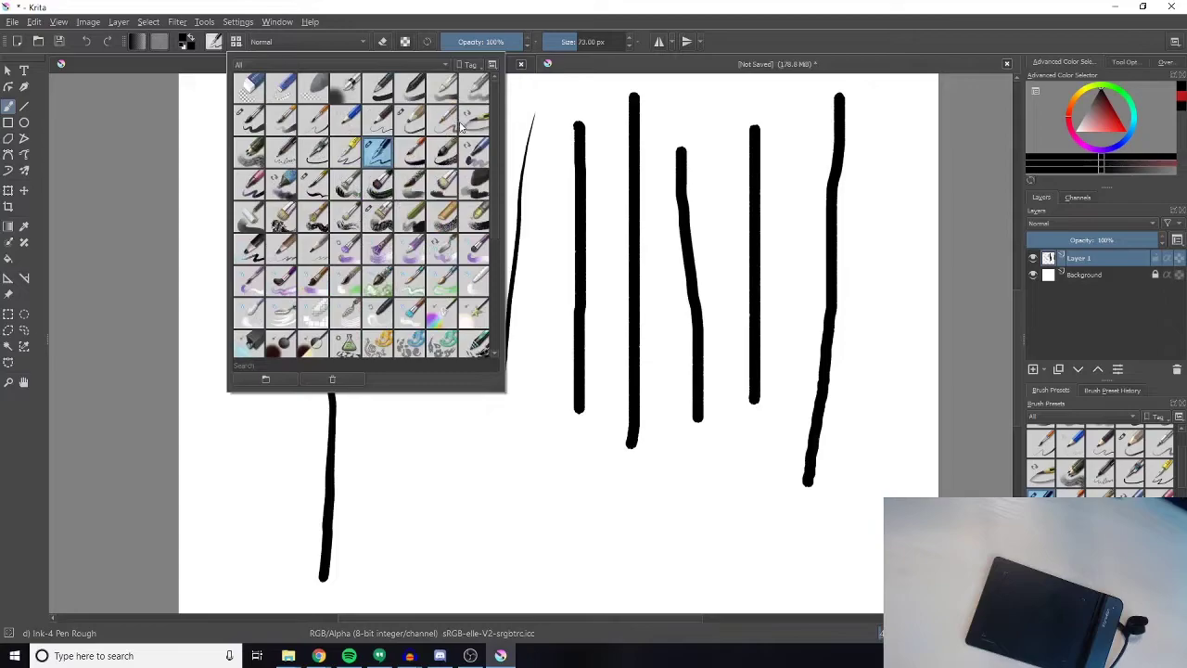
{"action": "left_click", "coordinate": [413, 120]}
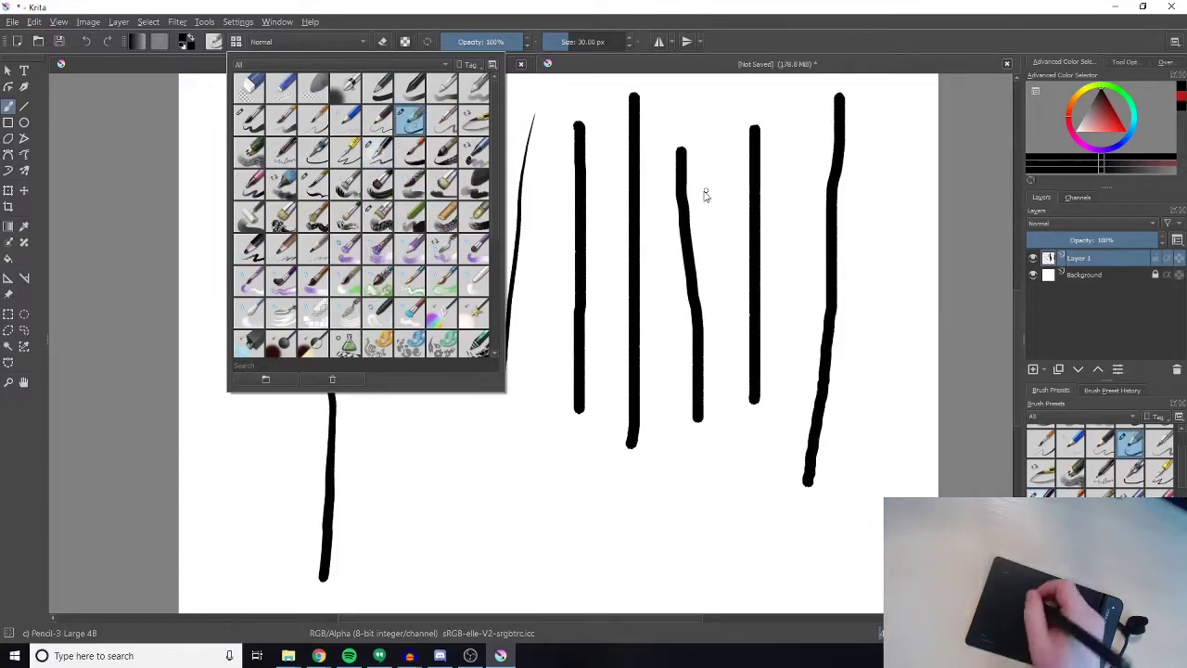
{"action": "left_click", "coordinate": [708, 173]}
{"action": "left_click_drag", "start_coordinate": [710, 200], "coordinate": [710, 335]}
{"action": "left_click_drag", "start_coordinate": [401, 150], "coordinate": [379, 425]}
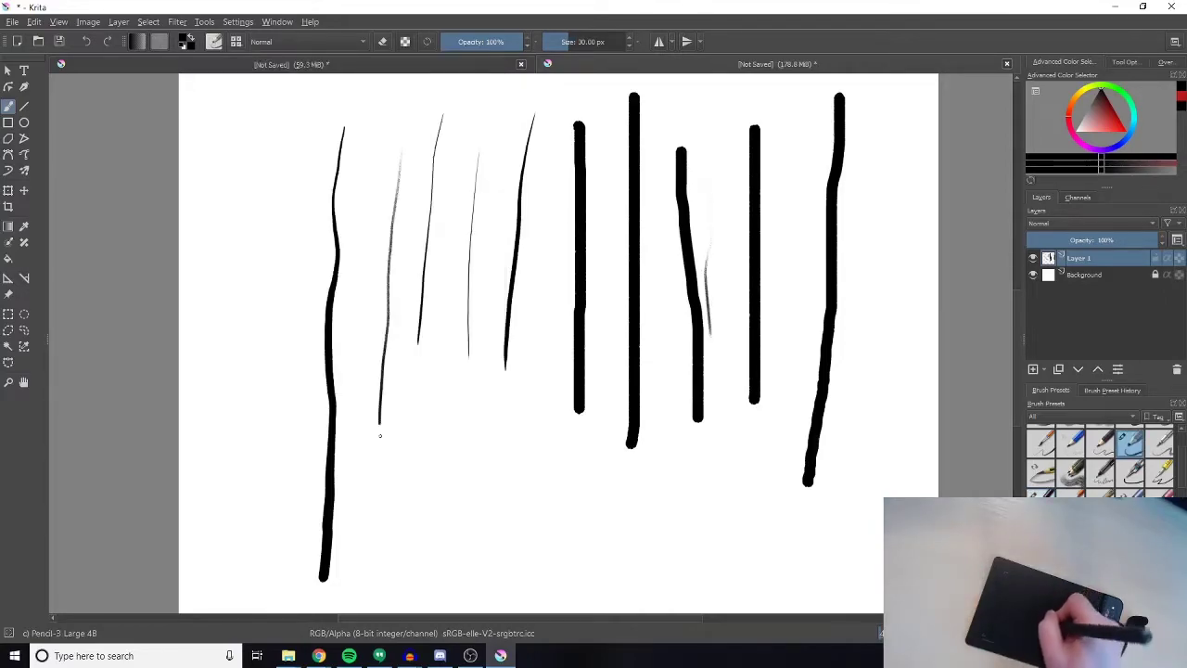
{"action": "left_click_drag", "start_coordinate": [381, 150], "coordinate": [364, 384]}
{"action": "left_click_drag", "start_coordinate": [267, 222], "coordinate": [259, 299]}
{"action": "left_click_drag", "start_coordinate": [239, 273], "coordinate": [235, 406]}
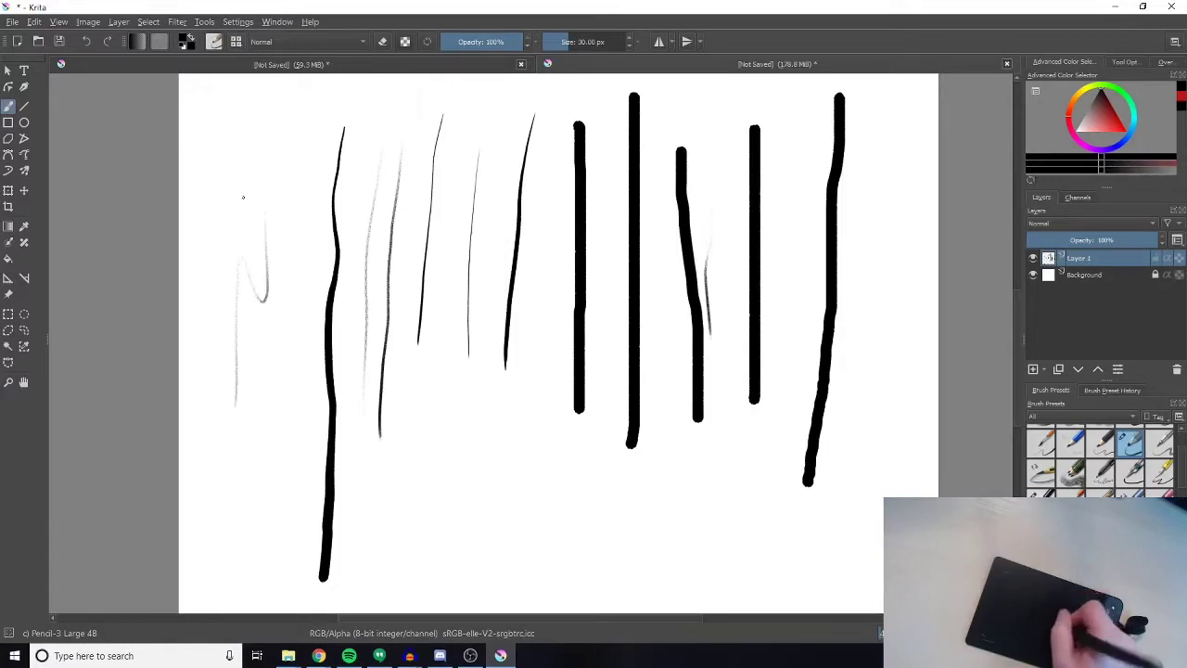
{"action": "left_click_drag", "start_coordinate": [335, 391], "coordinate": [411, 486]}
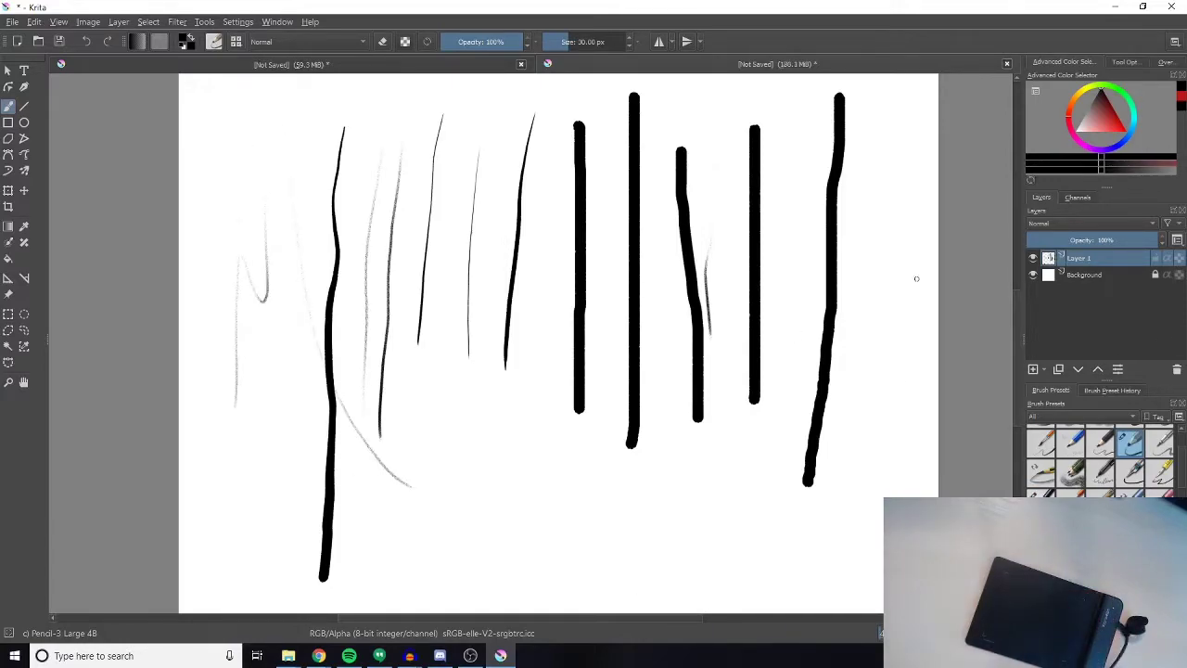
Hide Layer 1 and sketch a loose overlapping circle for the head on a new layer above it.
{"action": "left_click", "coordinate": [1033, 258]}
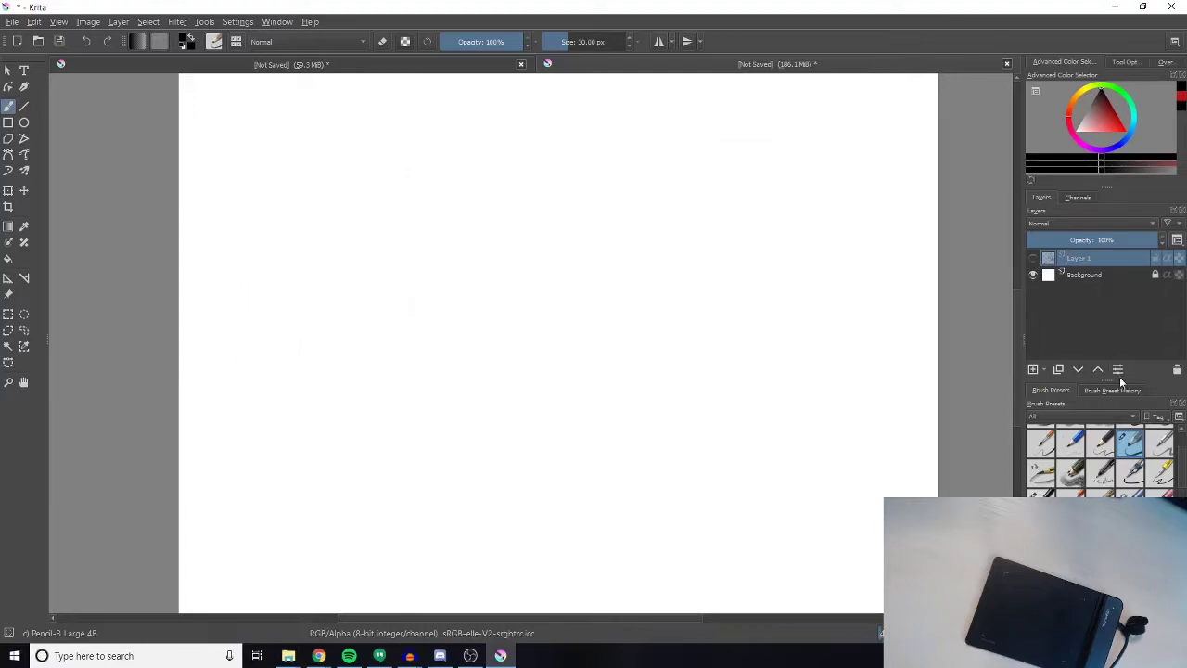
{"action": "left_click", "coordinate": [1031, 367]}
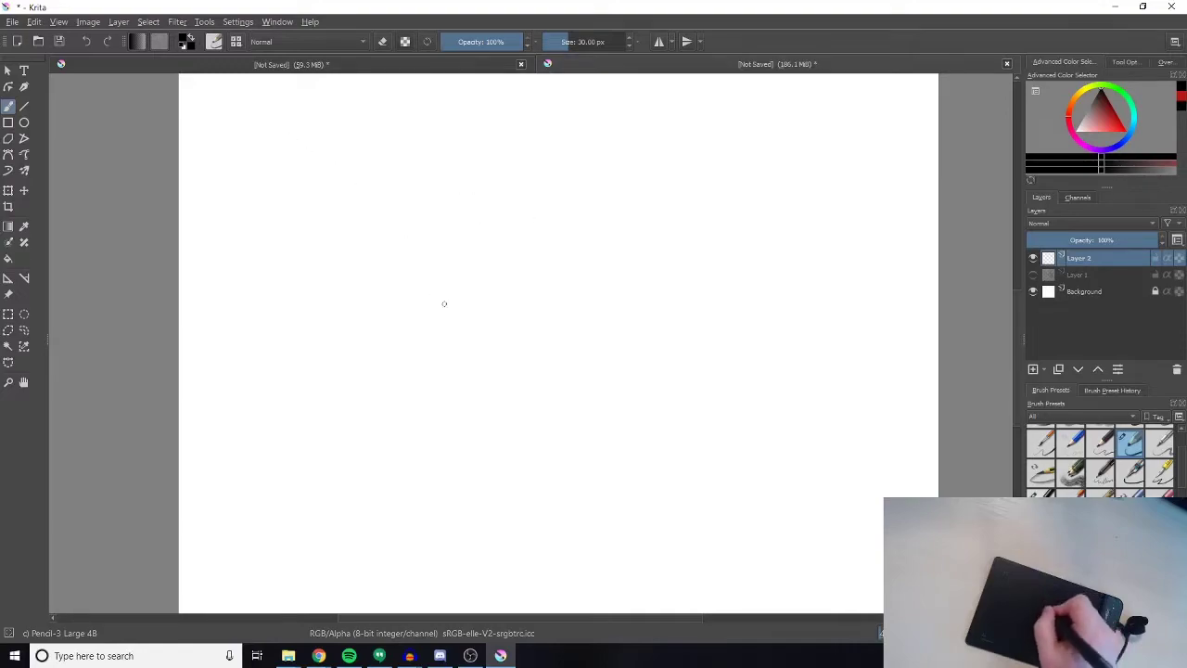
{"action": "mouse_move", "coordinate": [549, 214]}
{"action": "left_mouse_down"}
{"action": "mouse_move", "coordinate": [473, 384]}
{"action": "mouse_move", "coordinate": [430, 356]}
{"action": "mouse_move", "coordinate": [412, 260]}
{"action": "mouse_move", "coordinate": [439, 206]}
{"action": "left_mouse_up"}
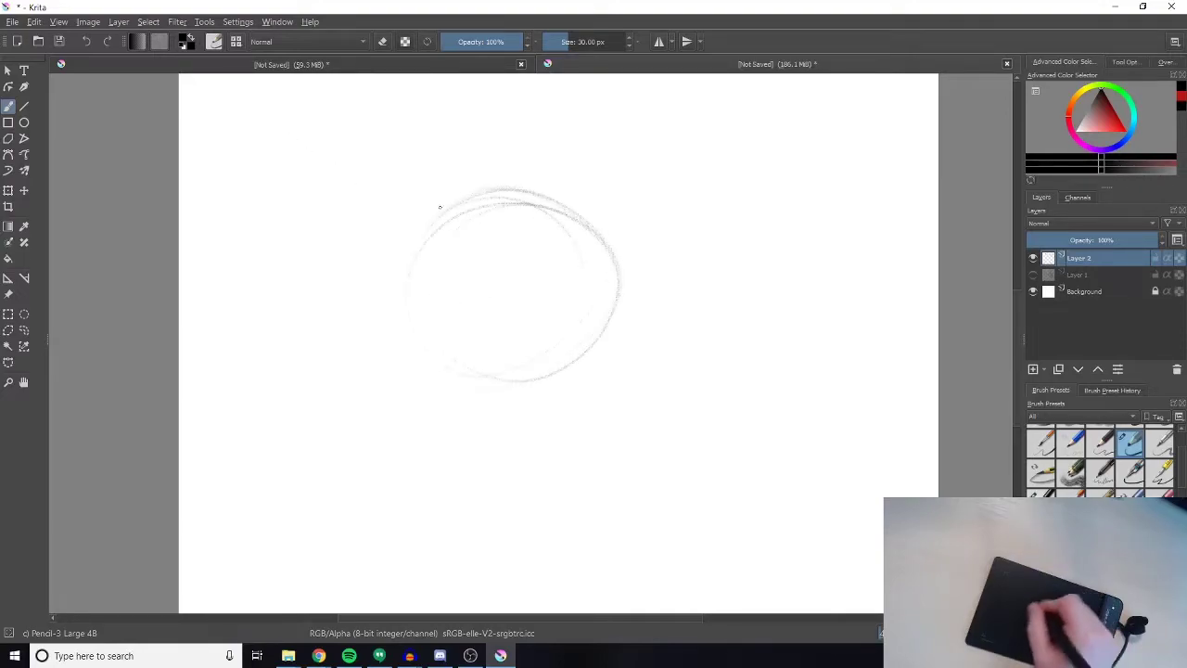
{"action": "left_click_drag", "start_coordinate": [549, 363], "coordinate": [454, 390]}
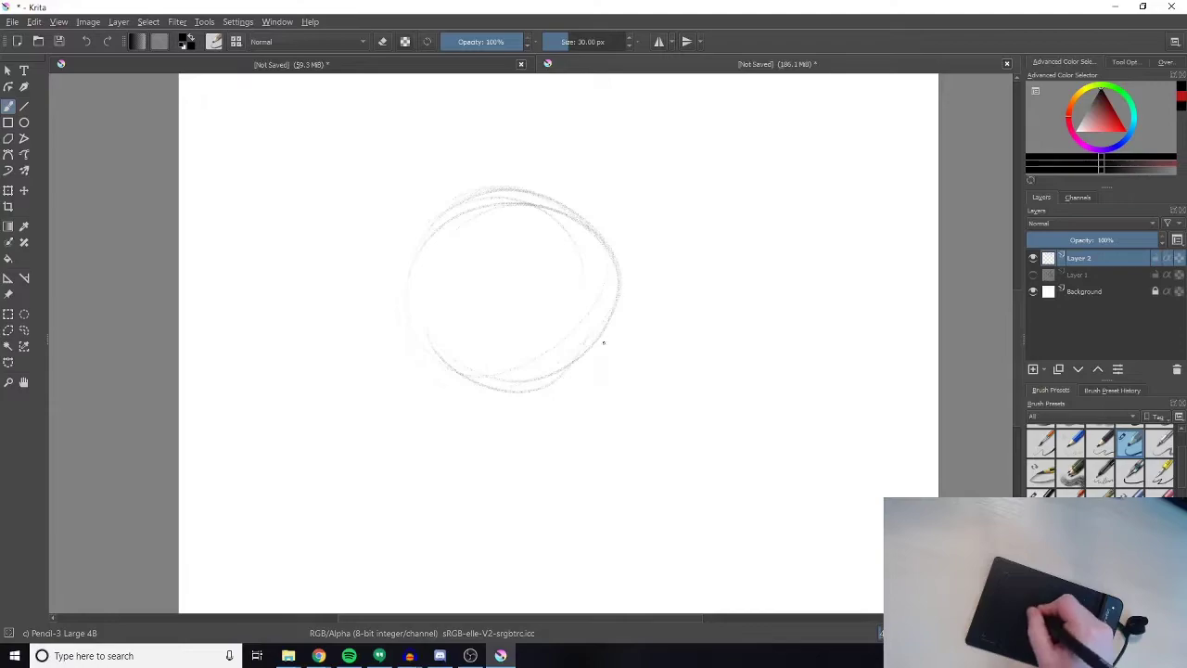
Sketch the cheeks, jaw and chin below the head circle with light pencil strokes.
{"action": "mouse_move", "coordinate": [575, 411]}
{"action": "left_mouse_down"}
{"action": "mouse_move", "coordinate": [491, 464]}
{"action": "mouse_move", "coordinate": [425, 415]}
{"action": "left_mouse_up"}
{"action": "left_click_drag", "start_coordinate": [404, 308], "coordinate": [402, 385]}
{"action": "left_click_drag", "start_coordinate": [416, 398], "coordinate": [443, 441]}
{"action": "mouse_move", "coordinate": [603, 336]}
{"action": "left_mouse_down"}
{"action": "mouse_move", "coordinate": [562, 438]}
{"action": "mouse_move", "coordinate": [507, 465]}
{"action": "mouse_move", "coordinate": [545, 435]}
{"action": "left_mouse_up"}
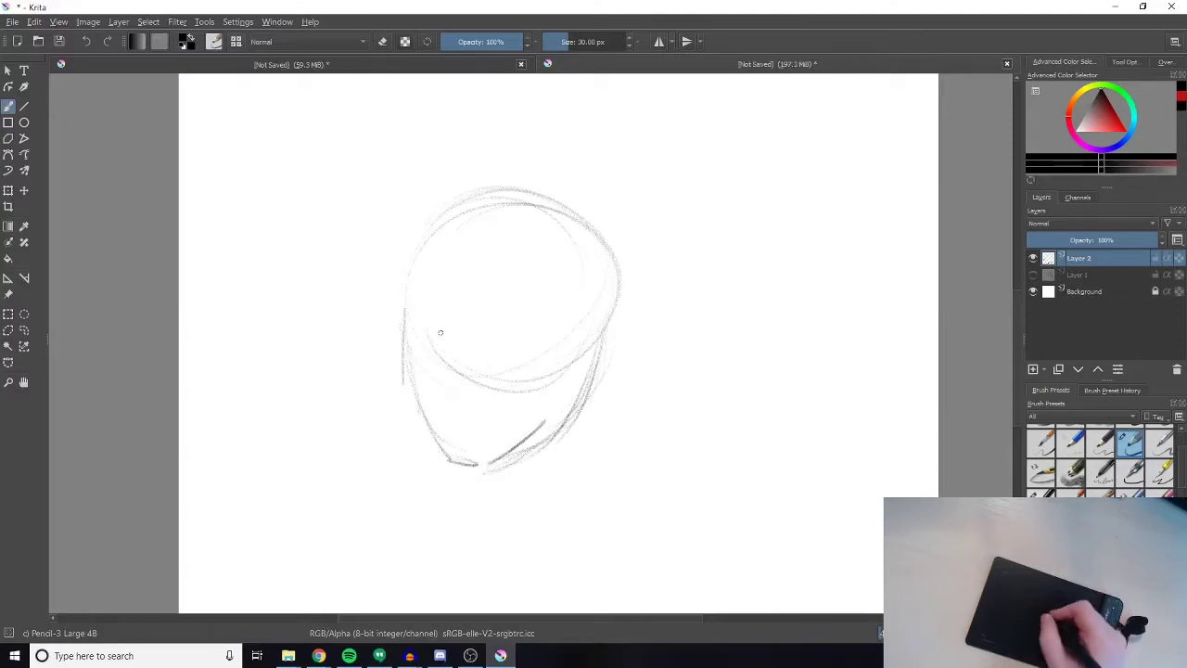
Erase the stray straight line along the jaw near the chin and redraw the chin line darker.
{"action": "key", "text": "e"}
{"action": "left_click_drag", "start_coordinate": [506, 453], "coordinate": [548, 418]}
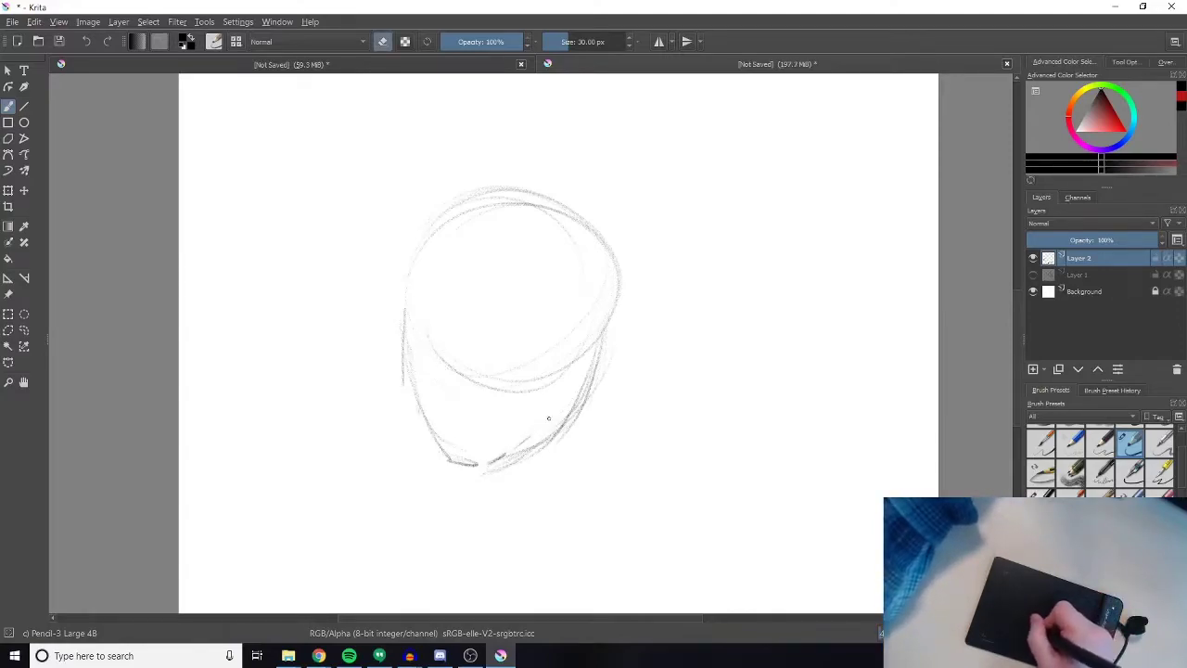
{"action": "mouse_move", "coordinate": [497, 458]}
{"action": "left_mouse_down"}
{"action": "mouse_move", "coordinate": [545, 431]}
{"action": "mouse_move", "coordinate": [477, 467]}
{"action": "left_mouse_up"}
{"action": "key", "text": "e"}
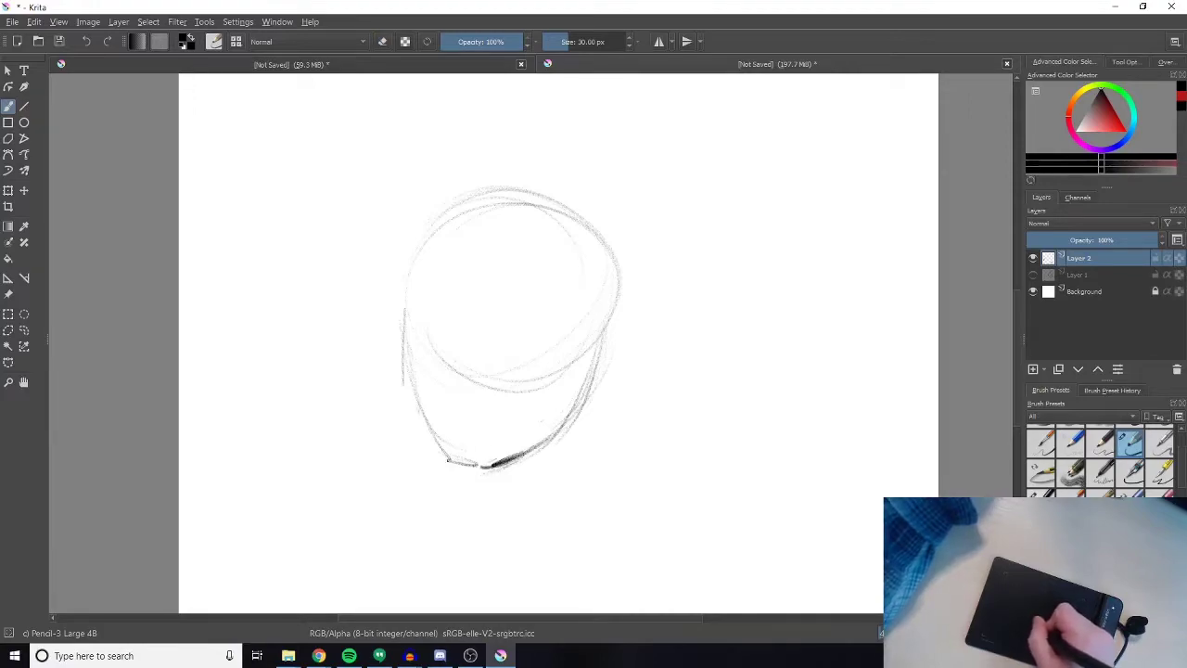
Sketch the ear, the facial guide lines, and rough eyes, eyebrows, nose and mouth on the head.
{"action": "mouse_move", "coordinate": [384, 306]}
{"action": "left_mouse_down"}
{"action": "mouse_move", "coordinate": [367, 362]}
{"action": "mouse_move", "coordinate": [399, 378]}
{"action": "mouse_move", "coordinate": [406, 314]}
{"action": "left_mouse_up"}
{"action": "left_click_drag", "start_coordinate": [488, 345], "coordinate": [452, 330]}
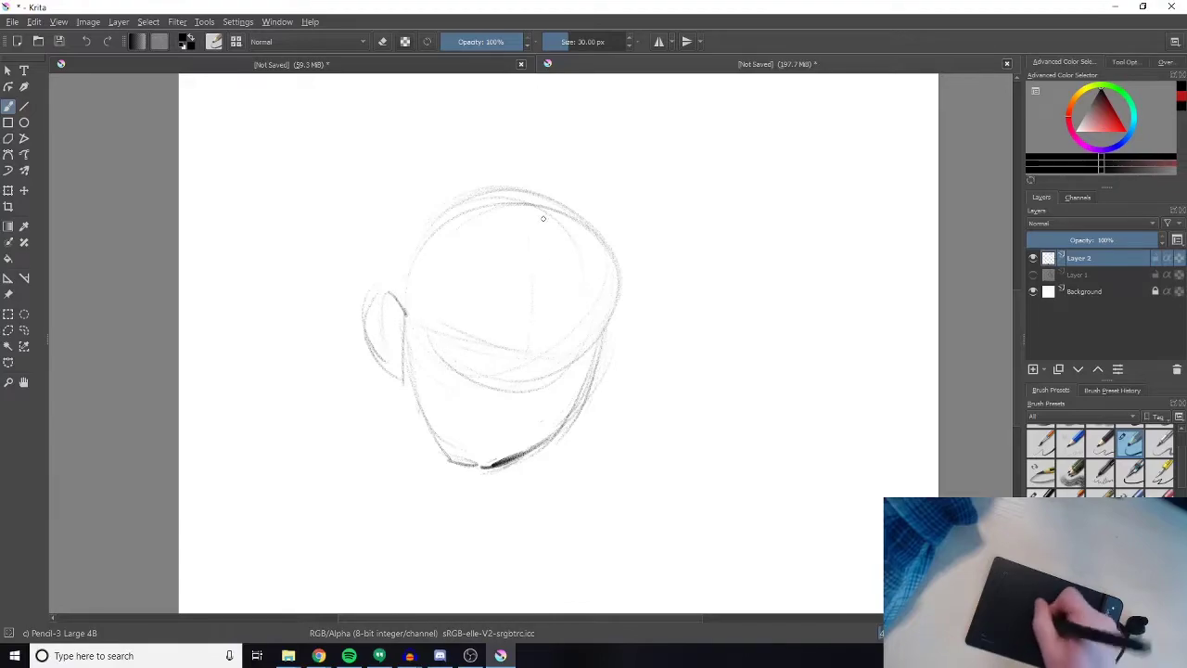
{"action": "left_click_drag", "start_coordinate": [532, 385], "coordinate": [510, 455]}
{"action": "left_click_drag", "start_coordinate": [481, 328], "coordinate": [433, 315]}
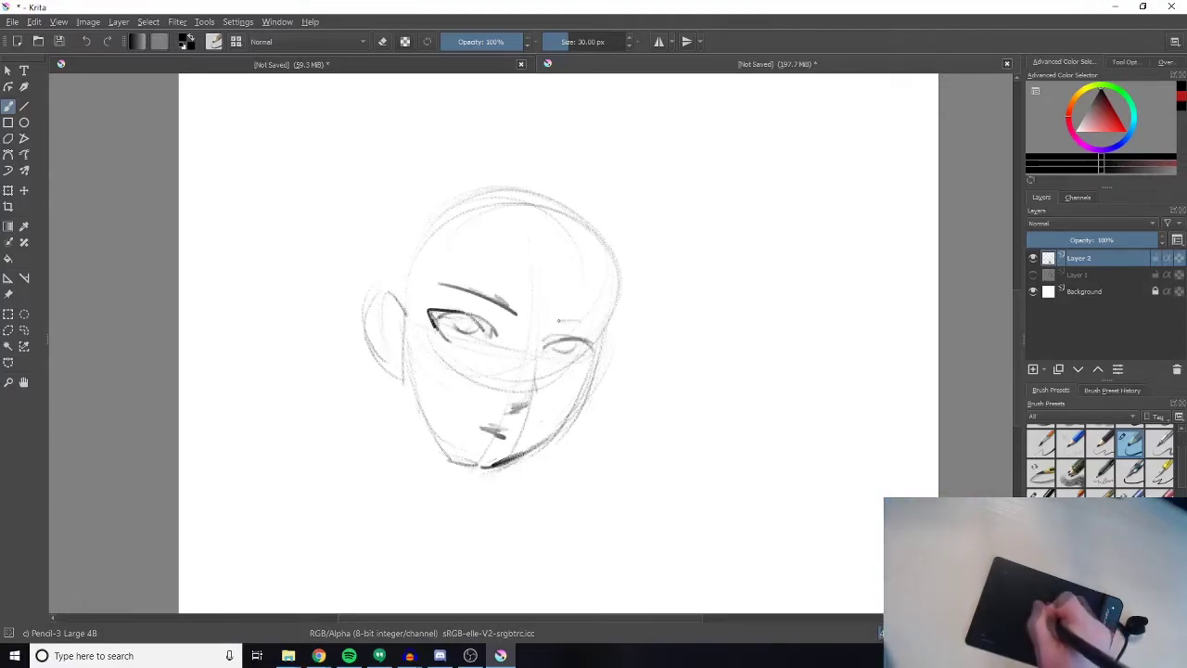
{"action": "mouse_move", "coordinate": [610, 329]}
{"action": "left_mouse_down"}
{"action": "mouse_move", "coordinate": [612, 283]}
{"action": "mouse_move", "coordinate": [572, 217]}
{"action": "left_mouse_up"}
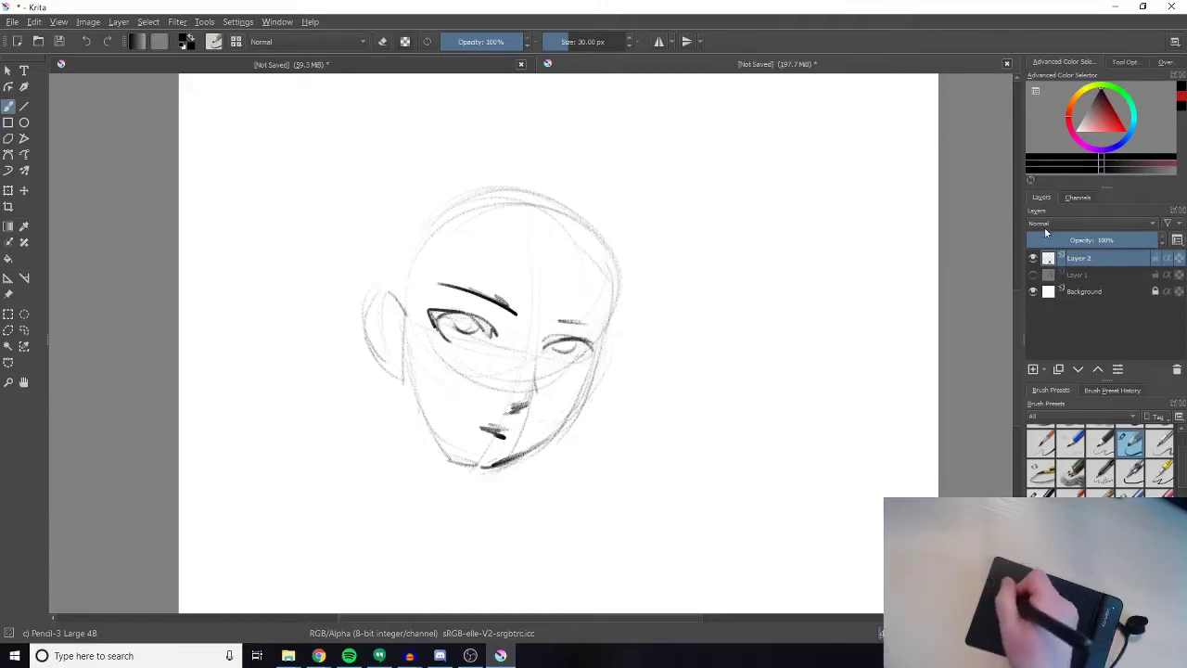
Fade Layer 2 to 47% opacity and redraw the eyes, left eyebrow and nose in darker strokes on a new layer above it.
{"action": "left_click_drag", "start_coordinate": [1135, 242], "coordinate": [1040, 237]}
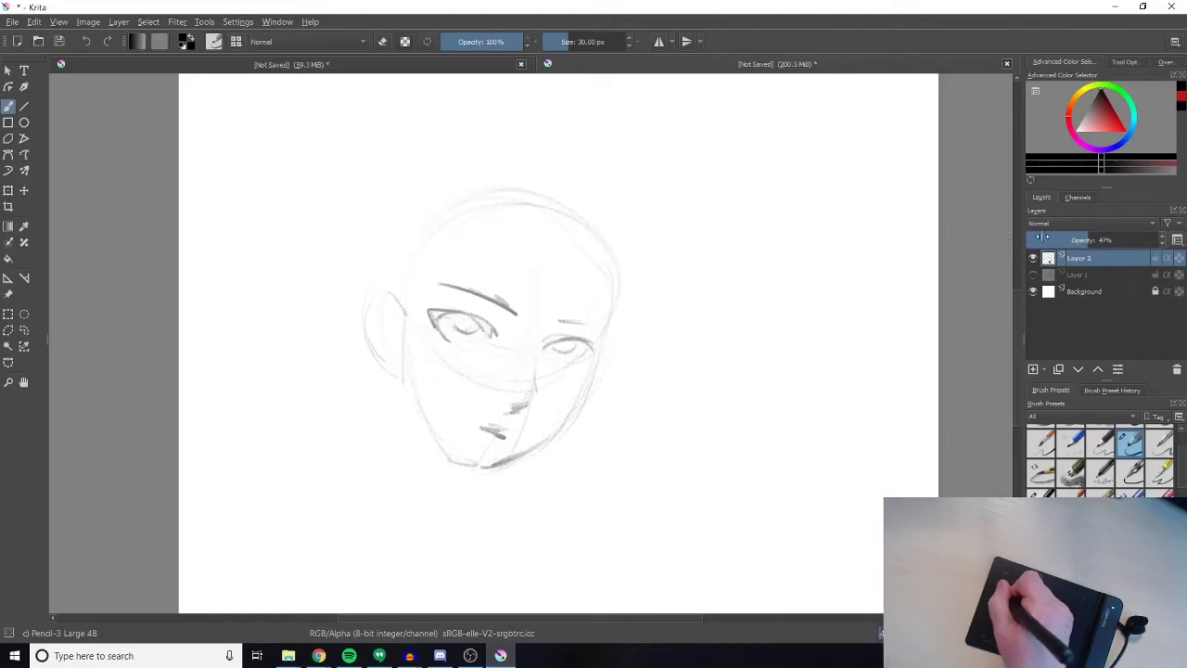
{"action": "left_click", "coordinate": [1032, 369]}
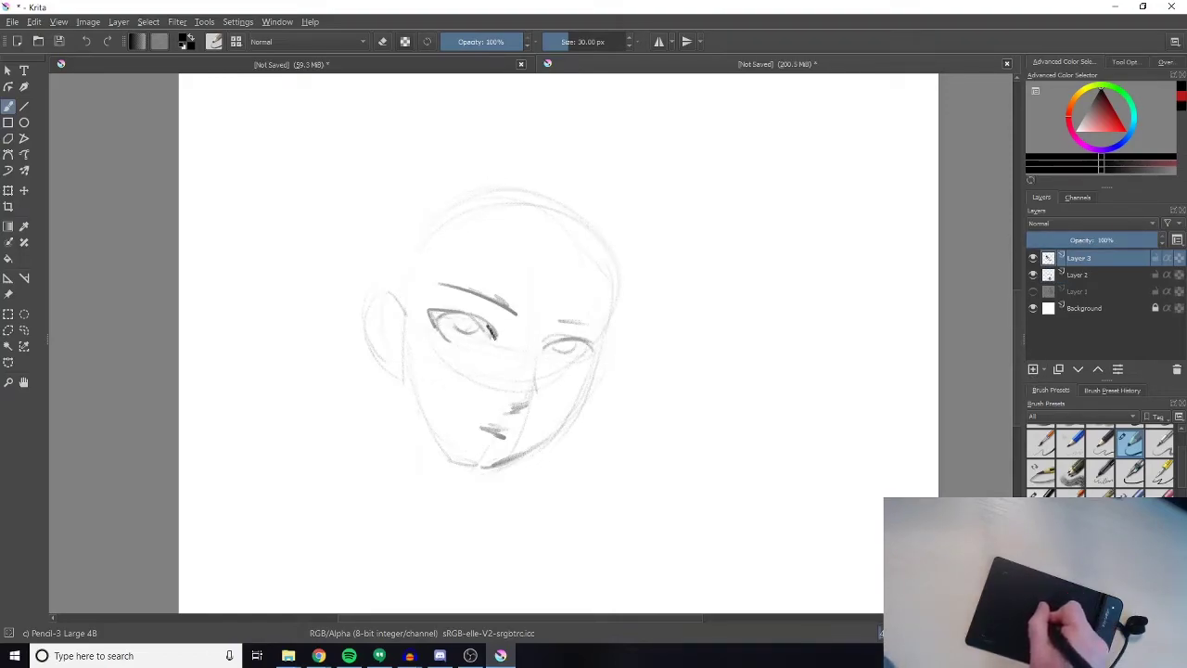
{"action": "mouse_move", "coordinate": [455, 318]}
{"action": "left_mouse_down"}
{"action": "mouse_move", "coordinate": [489, 325]}
{"action": "mouse_move", "coordinate": [465, 341]}
{"action": "left_mouse_up"}
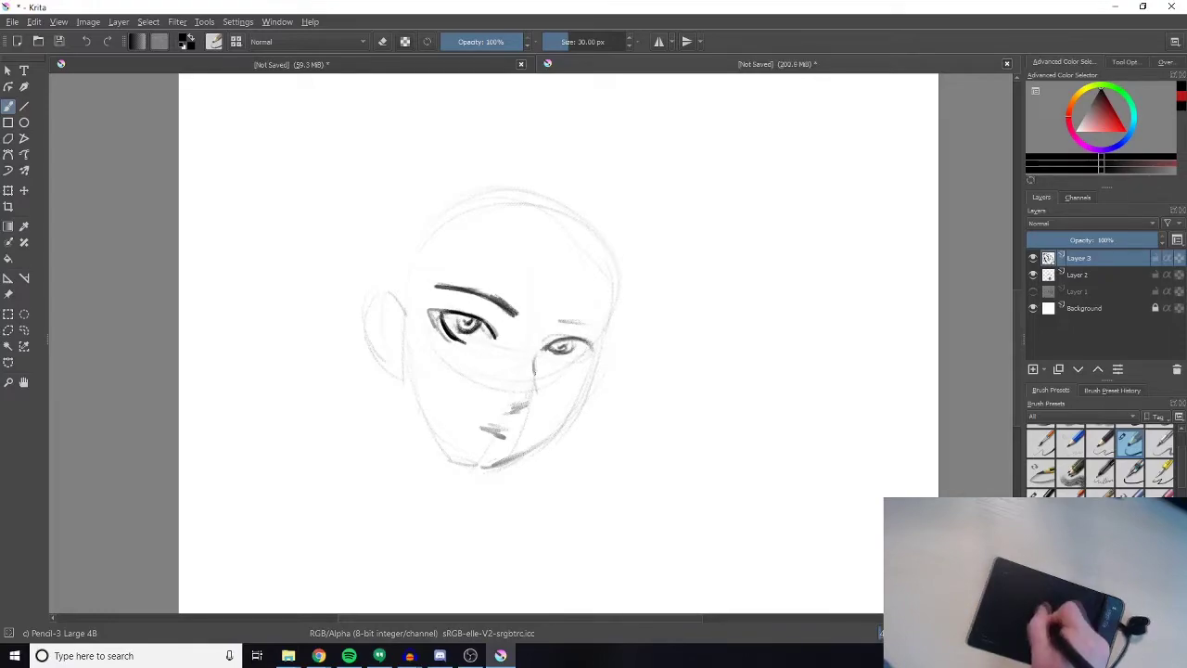
{"action": "left_click_drag", "start_coordinate": [535, 356], "coordinate": [534, 393]}
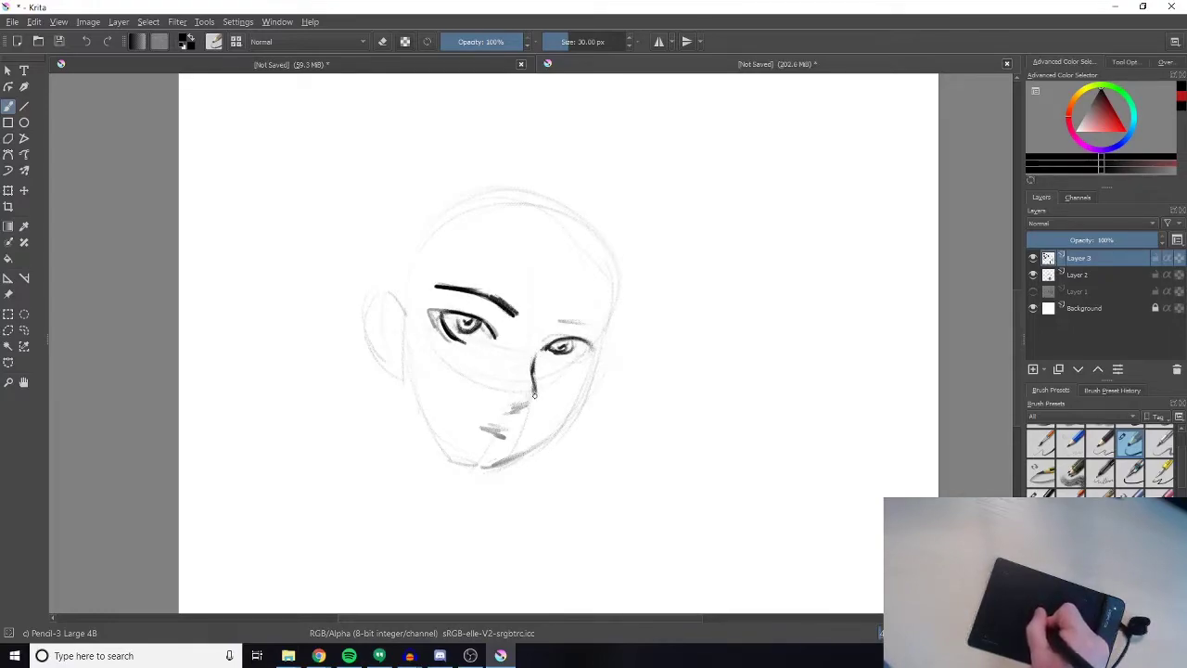
{"action": "mouse_move", "coordinate": [540, 343]}
{"action": "left_mouse_down"}
{"action": "mouse_move", "coordinate": [532, 386]}
{"action": "mouse_move", "coordinate": [505, 405]}
{"action": "left_mouse_up"}
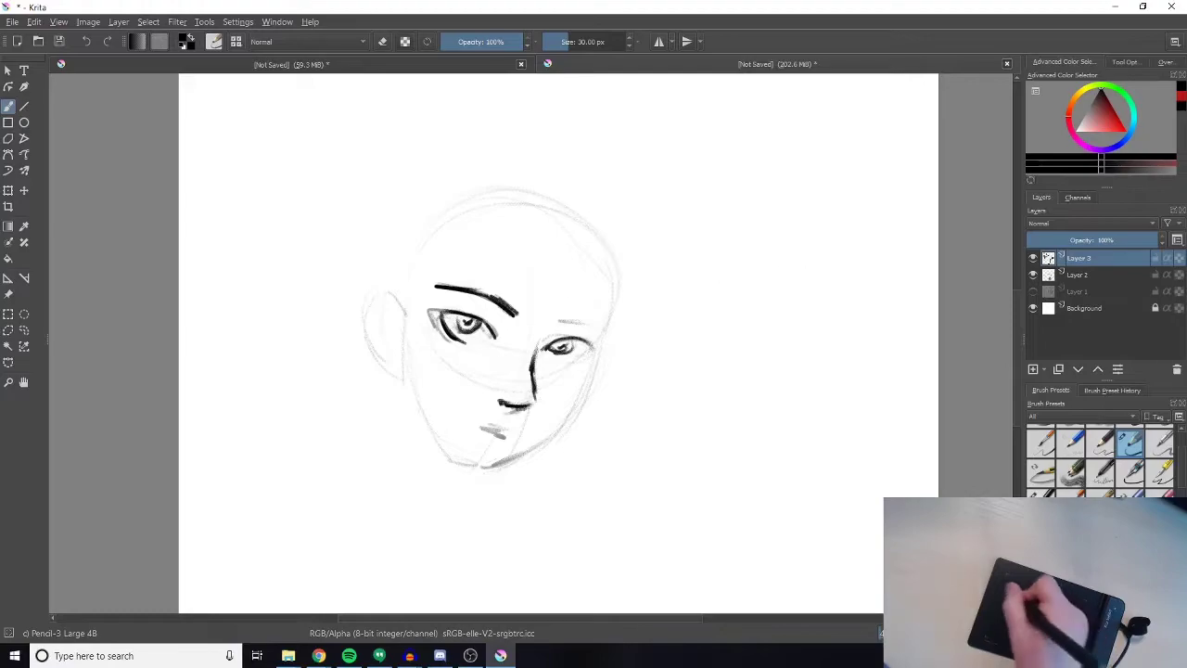
{"action": "left_click", "coordinate": [1033, 274]}
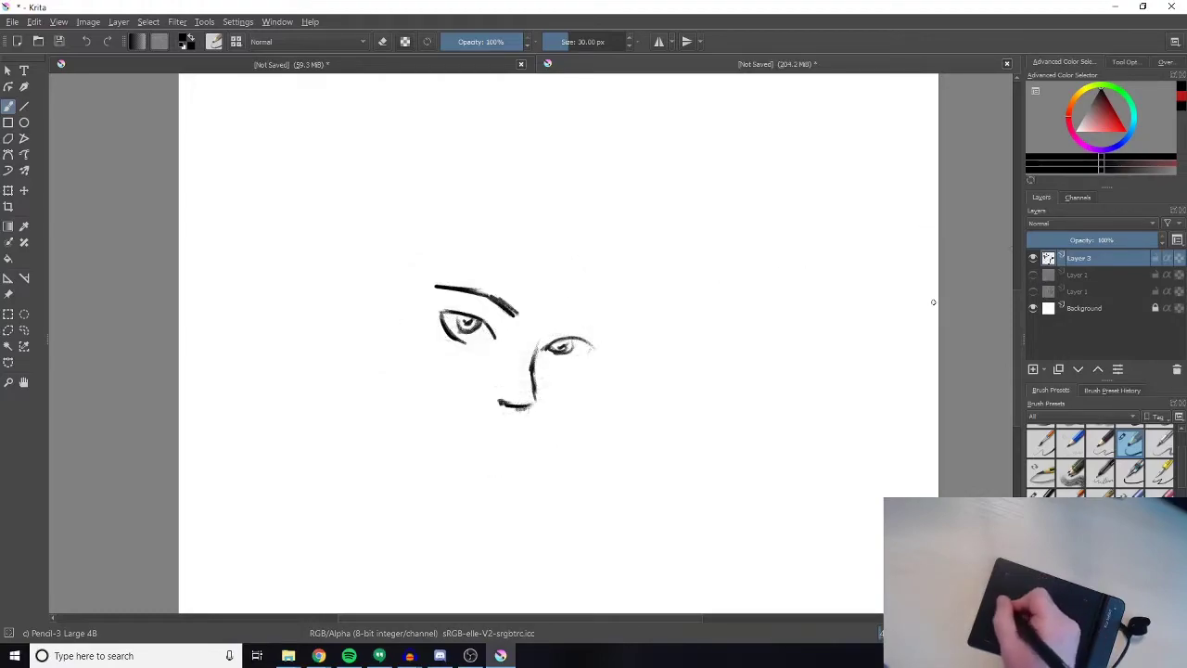
{"action": "left_click", "coordinate": [1033, 274]}
Draw the right cheek and jaw line in dark strokes down to the chin, erasing the excess thickness to leave a thinner line.
{"action": "mouse_move", "coordinate": [609, 334]}
{"action": "left_mouse_down"}
{"action": "mouse_move", "coordinate": [593, 381]}
{"action": "mouse_move", "coordinate": [538, 443]}
{"action": "left_mouse_up"}
{"action": "mouse_move", "coordinate": [594, 378]}
{"action": "left_mouse_down"}
{"action": "mouse_move", "coordinate": [560, 433]}
{"action": "mouse_move", "coordinate": [486, 465]}
{"action": "mouse_move", "coordinate": [541, 440]}
{"action": "mouse_move", "coordinate": [506, 463]}
{"action": "left_mouse_up"}
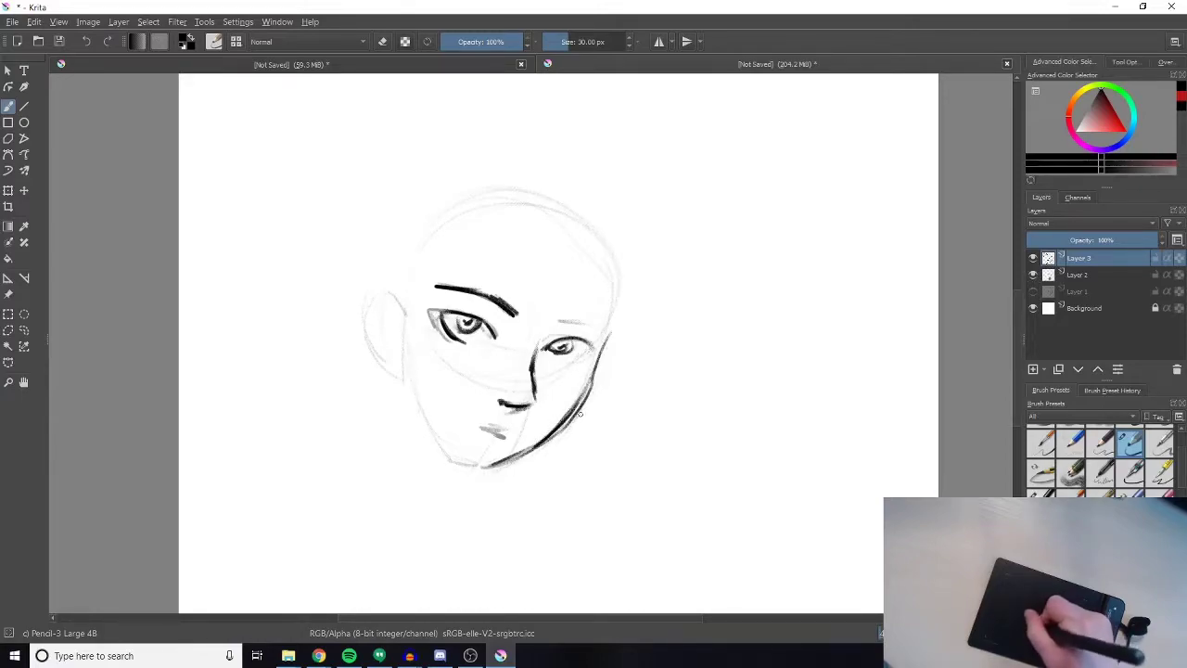
{"action": "left_click_drag", "start_coordinate": [590, 386], "coordinate": [549, 432]}
{"action": "left_click_drag", "start_coordinate": [585, 397], "coordinate": [504, 465]}
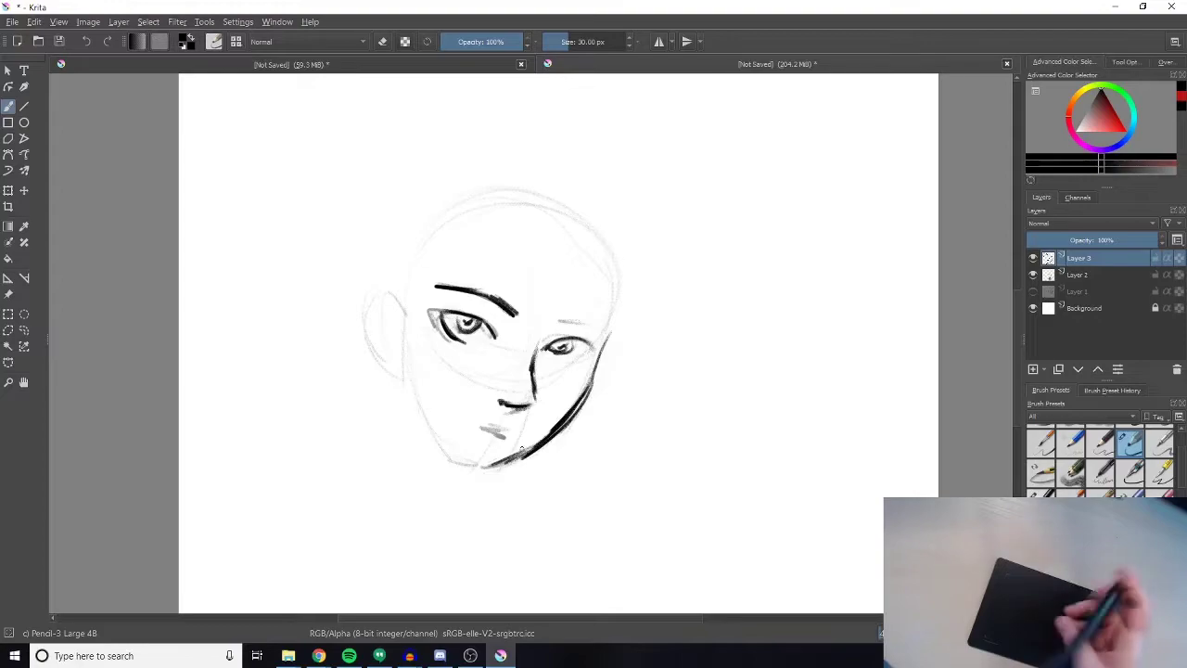
{"action": "key", "text": "e"}
{"action": "mouse_move", "coordinate": [586, 395]}
{"action": "left_mouse_down"}
{"action": "mouse_move", "coordinate": [535, 451]}
{"action": "mouse_move", "coordinate": [486, 473]}
{"action": "mouse_move", "coordinate": [589, 391]}
{"action": "mouse_move", "coordinate": [553, 436]}
{"action": "mouse_move", "coordinate": [471, 469]}
{"action": "left_mouse_up"}
{"action": "key", "text": "e"}
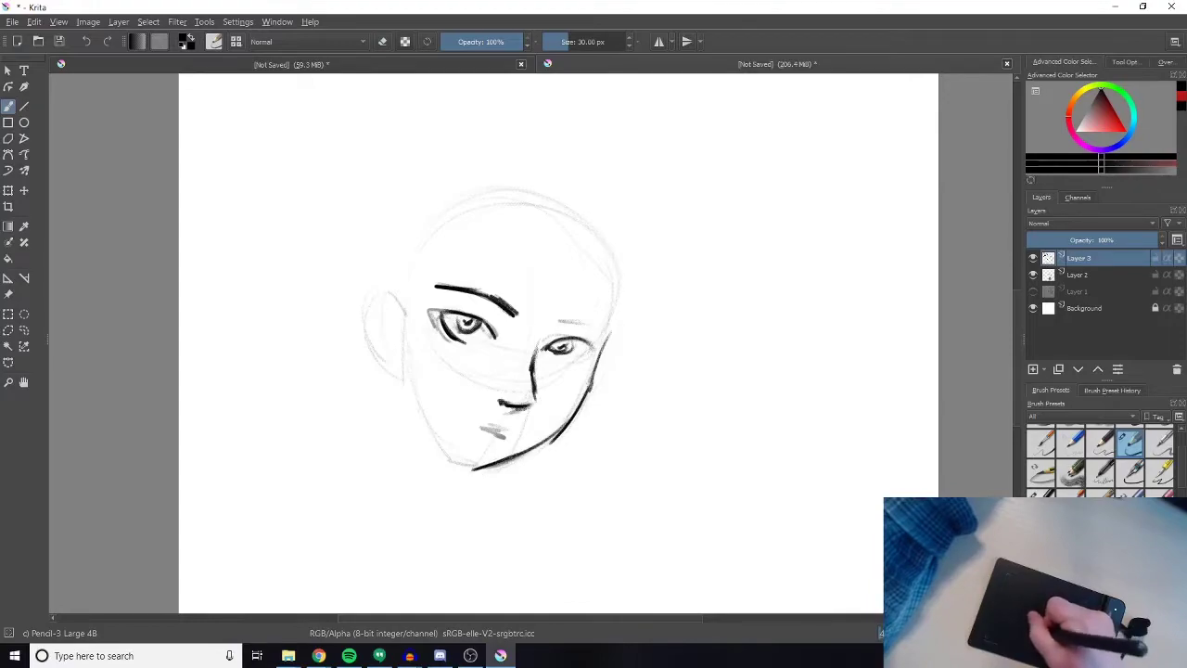
Draw the lips, right eyebrow, left cheek and jaw line, and the ear in dark pencil over the faded sketch.
{"action": "mouse_move", "coordinate": [494, 425]}
{"action": "left_mouse_down"}
{"action": "mouse_move", "coordinate": [506, 433]}
{"action": "mouse_move", "coordinate": [473, 424]}
{"action": "mouse_move", "coordinate": [516, 432]}
{"action": "left_mouse_up"}
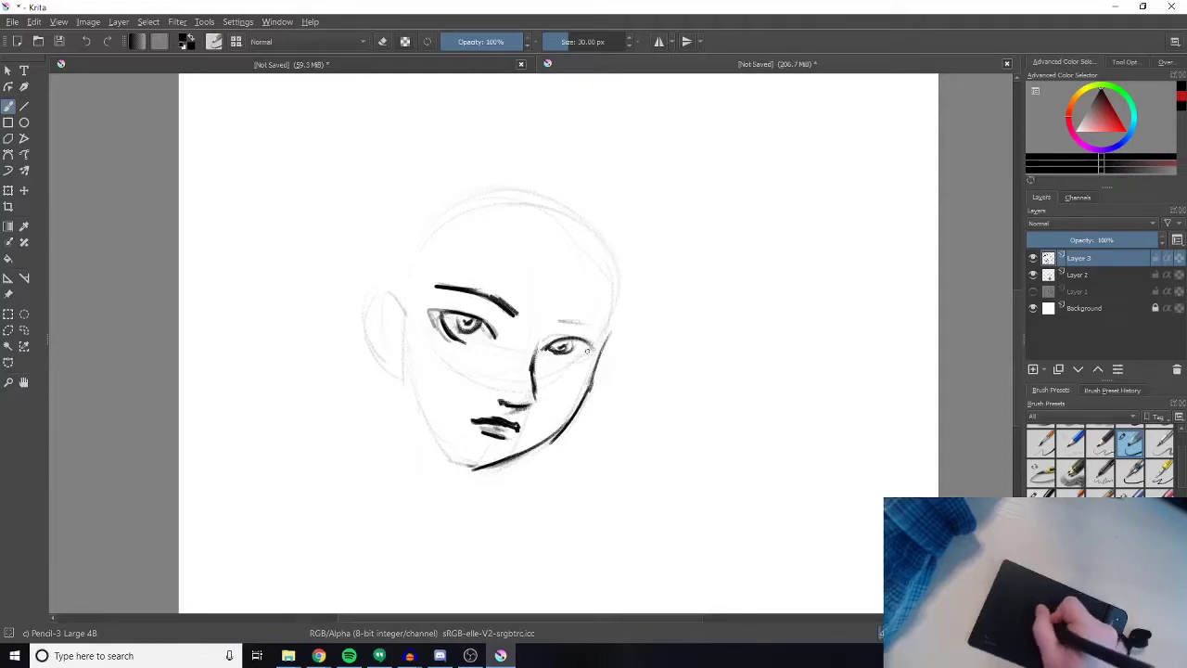
{"action": "mouse_move", "coordinate": [594, 343]}
{"action": "left_mouse_down"}
{"action": "mouse_move", "coordinate": [560, 317]}
{"action": "mouse_move", "coordinate": [605, 331]}
{"action": "left_mouse_up"}
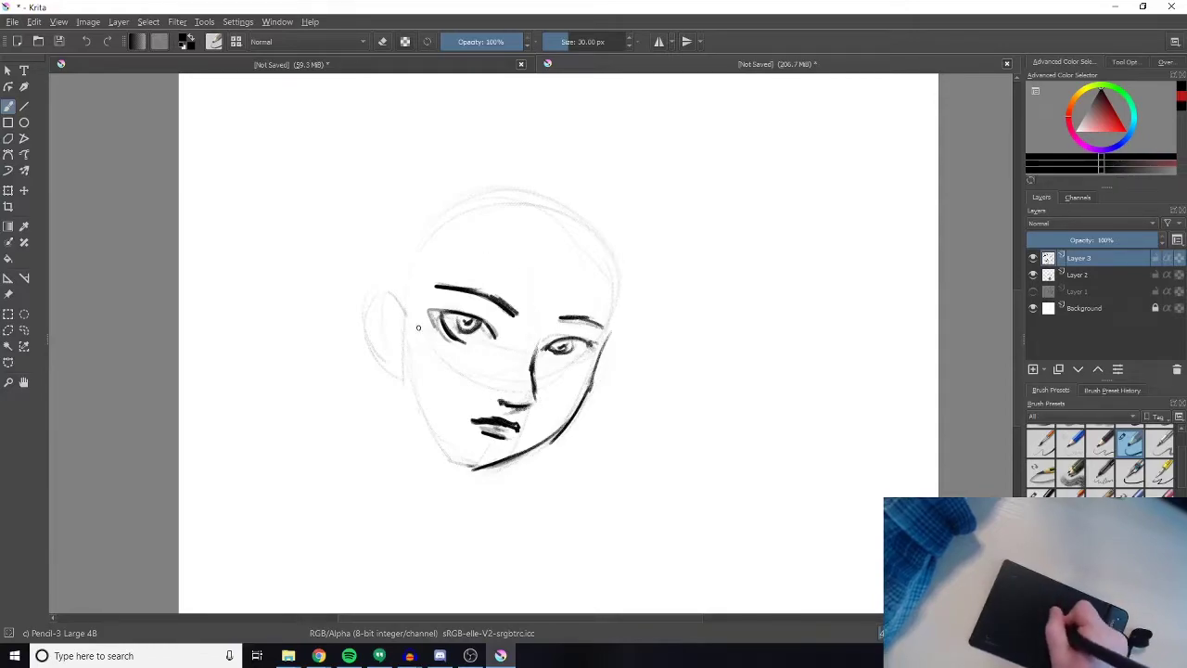
{"action": "mouse_move", "coordinate": [411, 309]}
{"action": "left_mouse_down"}
{"action": "mouse_move", "coordinate": [436, 441]}
{"action": "mouse_move", "coordinate": [482, 477]}
{"action": "left_mouse_up"}
{"action": "mouse_move", "coordinate": [390, 299]}
{"action": "left_mouse_down"}
{"action": "mouse_move", "coordinate": [386, 340]}
{"action": "mouse_move", "coordinate": [369, 307]}
{"action": "mouse_move", "coordinate": [397, 371]}
{"action": "left_mouse_up"}
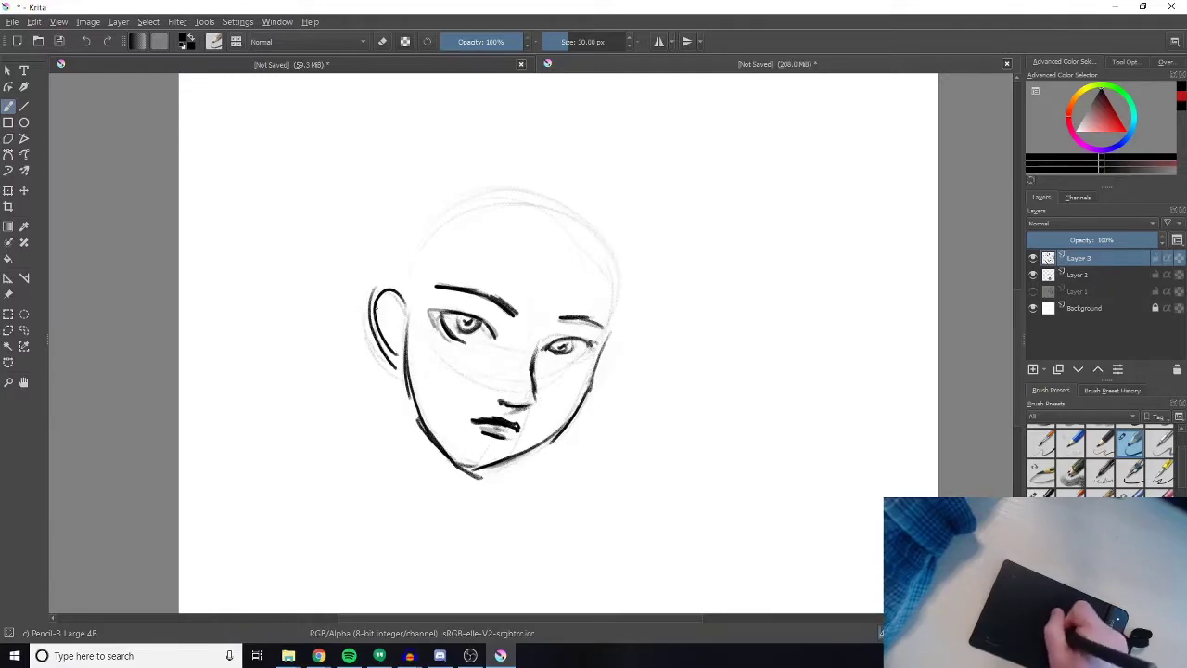
Fade Layer 3 to 39% opacity and hide Layer 2.
{"action": "left_click_drag", "start_coordinate": [1133, 240], "coordinate": [1078, 240]}
{"action": "left_click", "coordinate": [1033, 275]}
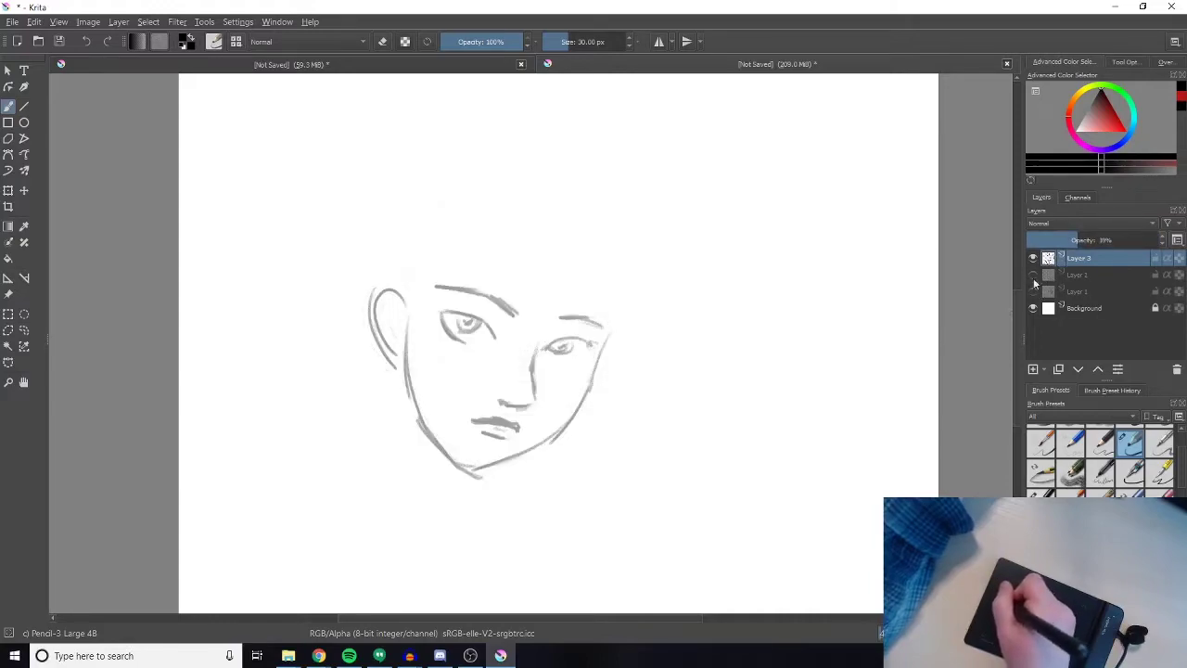
Switch to the Ink-4 Pen Rough brush preset, try a stroke above the nose on Layer 3 and undo it.
{"action": "left_click", "coordinate": [214, 41]}
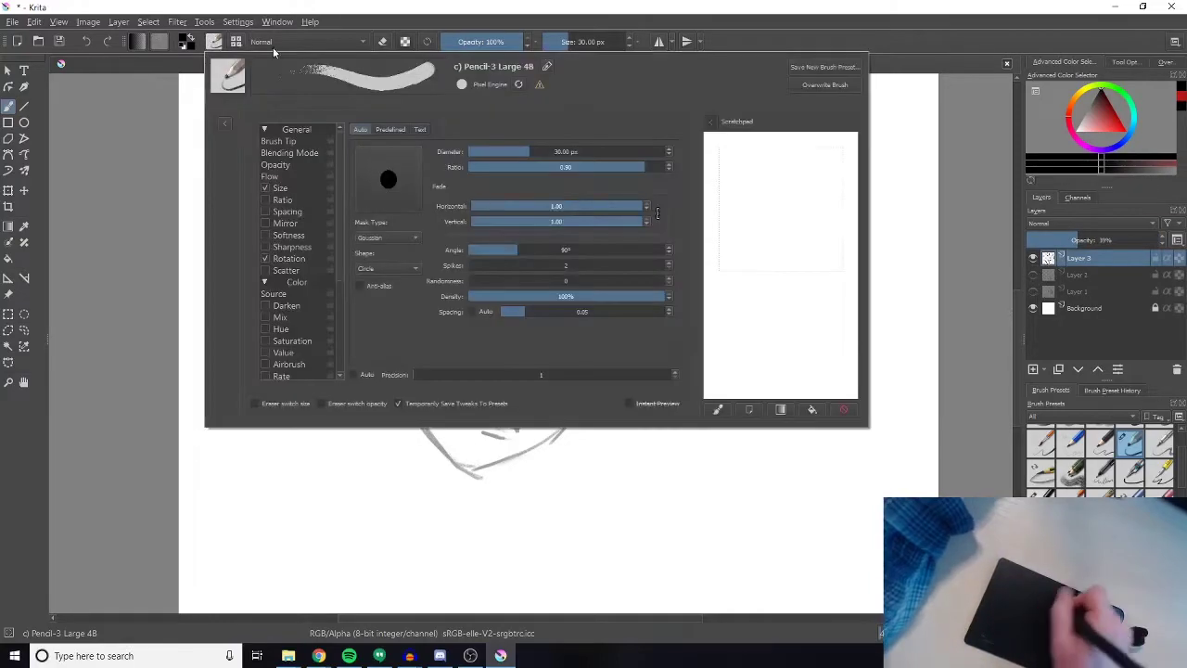
{"action": "left_click", "coordinate": [236, 41]}
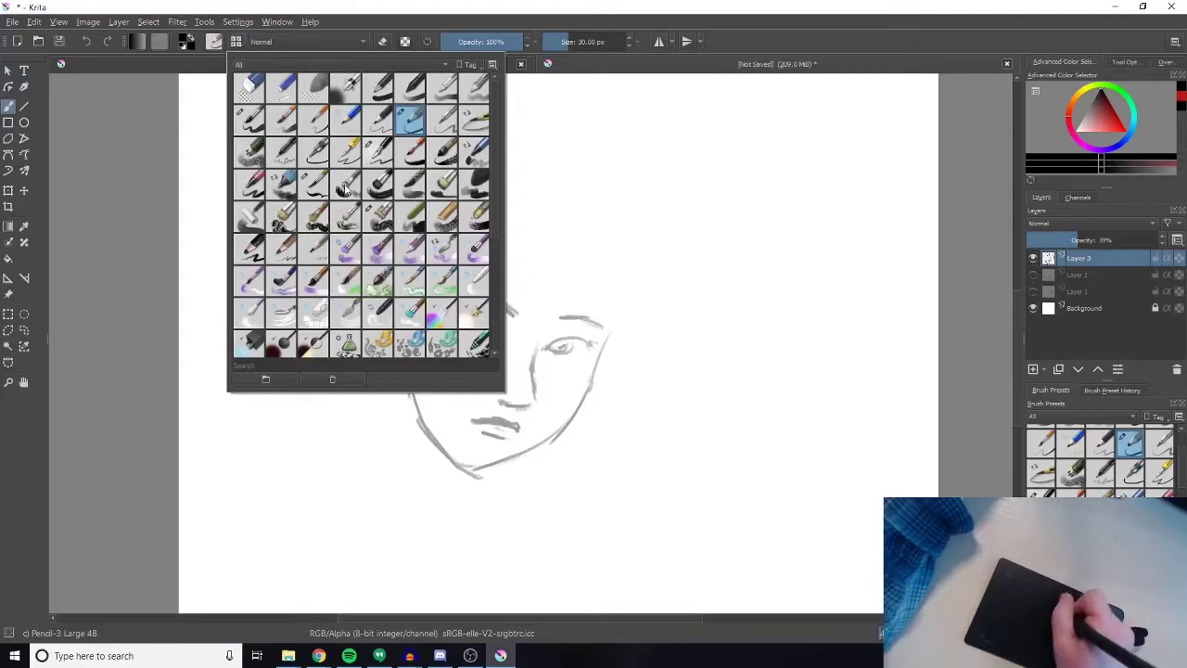
{"action": "left_click", "coordinate": [380, 148]}
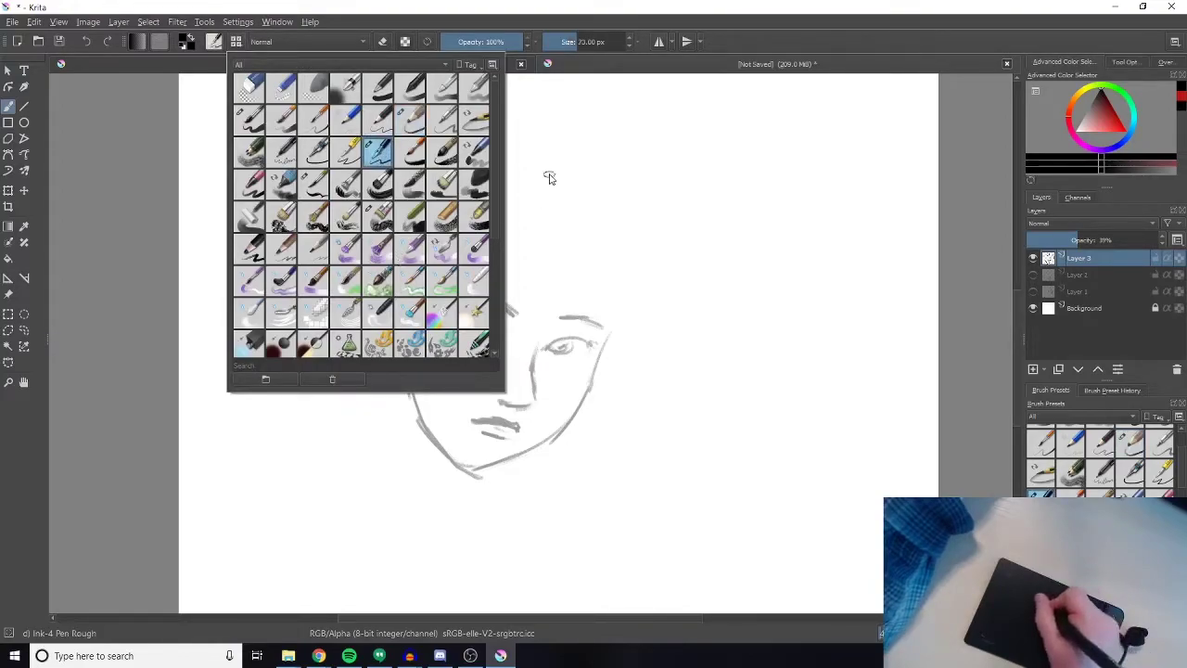
{"action": "left_click_drag", "start_coordinate": [548, 172], "coordinate": [530, 321]}
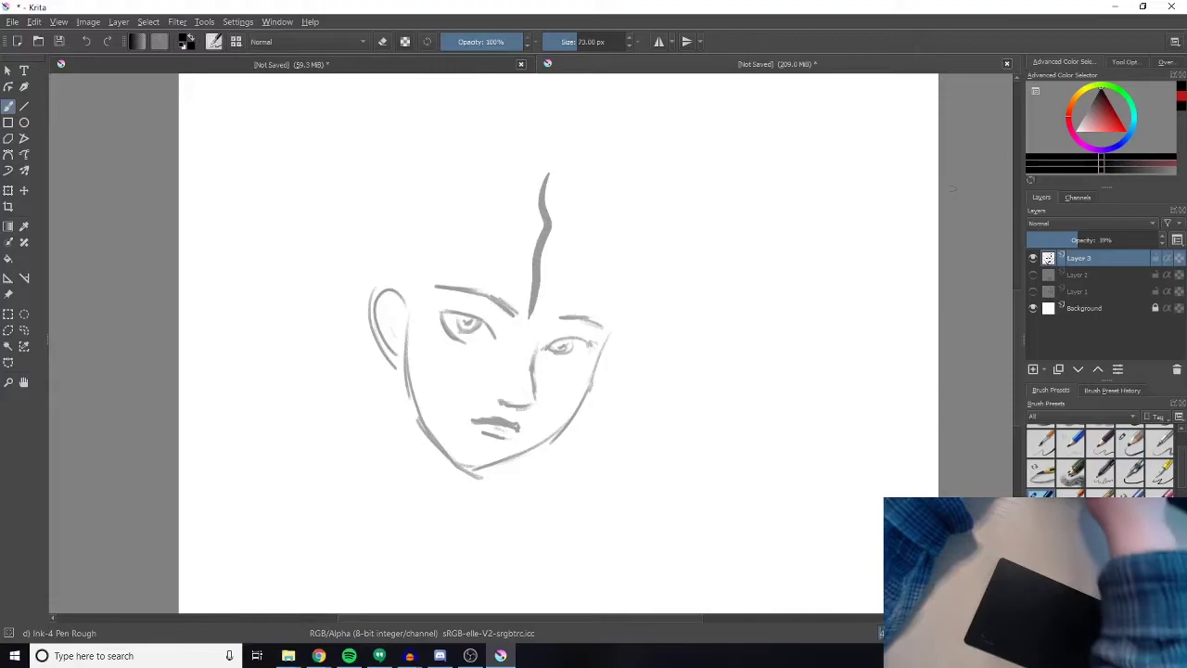
{"action": "key", "text": "ctrl+z"}
Add a new layer above Layer 3, try a long wavy ink stroke beside the face and undo it.
{"action": "left_click", "coordinate": [1033, 370]}
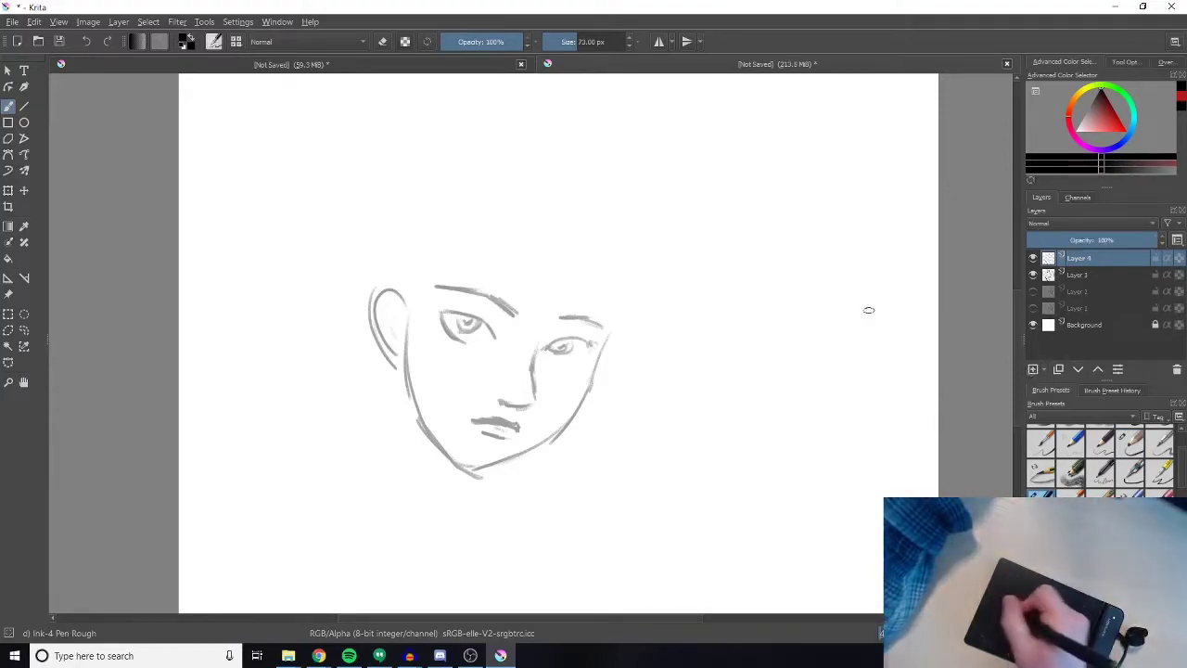
{"action": "mouse_move", "coordinate": [617, 177]}
{"action": "left_mouse_down"}
{"action": "mouse_move", "coordinate": [601, 203]}
{"action": "mouse_move", "coordinate": [636, 336]}
{"action": "mouse_move", "coordinate": [639, 427]}
{"action": "left_mouse_up"}
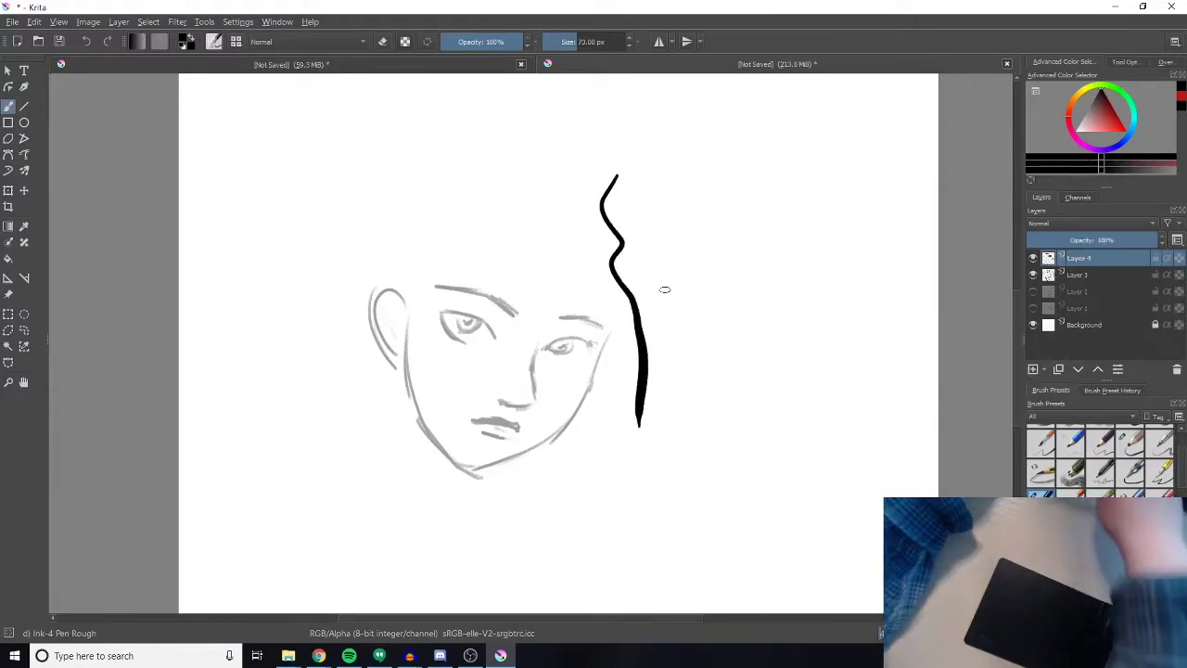
{"action": "key", "text": "ctrl+z"}
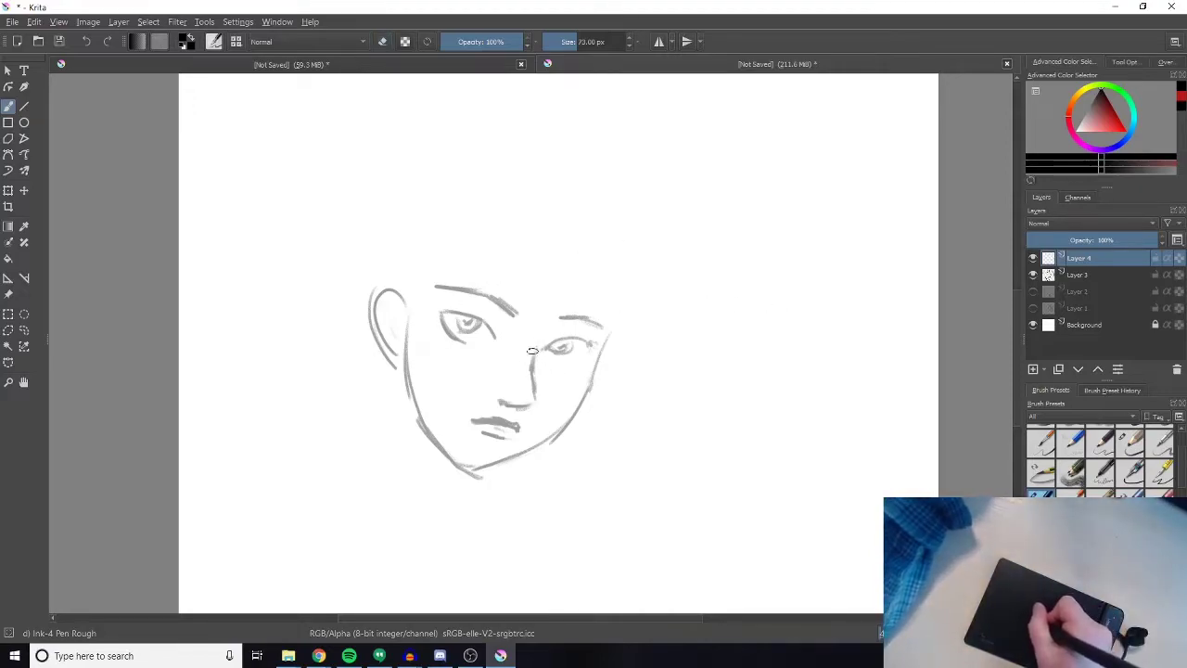
Reduce the ink brush size to 41 px.
{"action": "key", "text": "bracketleft"}
{"action": "key", "text": "bracketleft"}
{"action": "key", "text": "bracketleft"}
{"action": "key", "text": "bracketleft"}
{"action": "key", "text": "bracketleft"}
{"action": "key", "text": "bracketleft"}
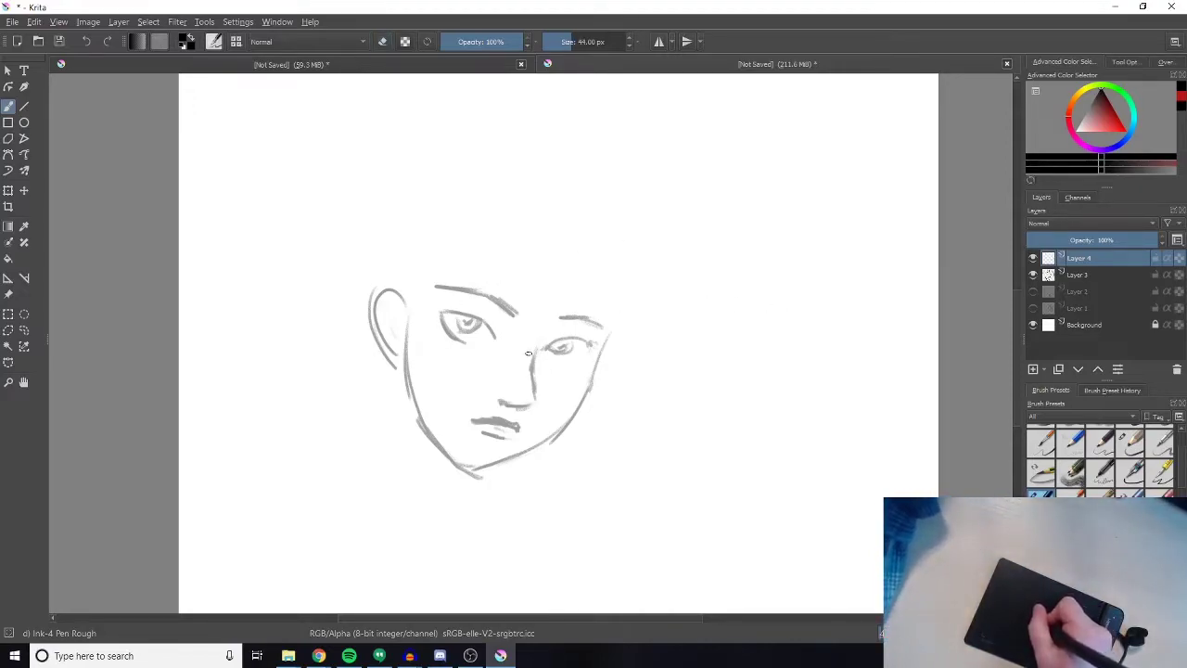
{"action": "key", "text": "bracketleft"}
{"action": "key", "text": "bracketleft"}
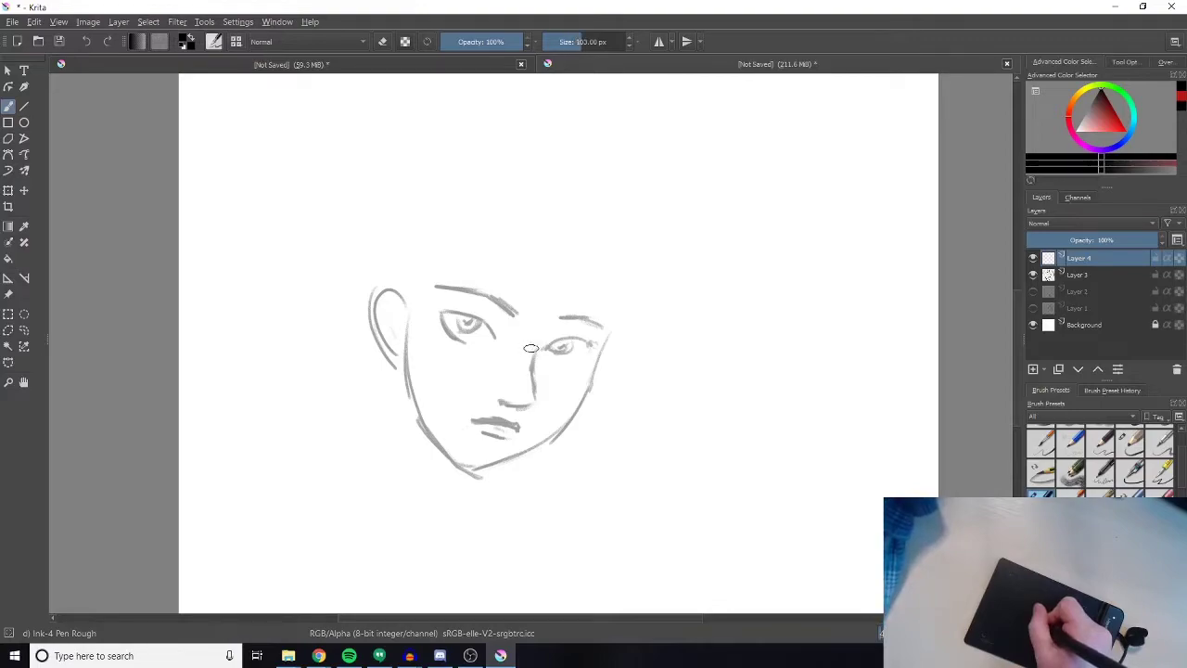
{"action": "mouse_move", "coordinate": [572, 42]}
{"action": "left_mouse_down"}
{"action": "mouse_move", "coordinate": [596, 43]}
{"action": "mouse_move", "coordinate": [572, 42]}
{"action": "left_mouse_up"}
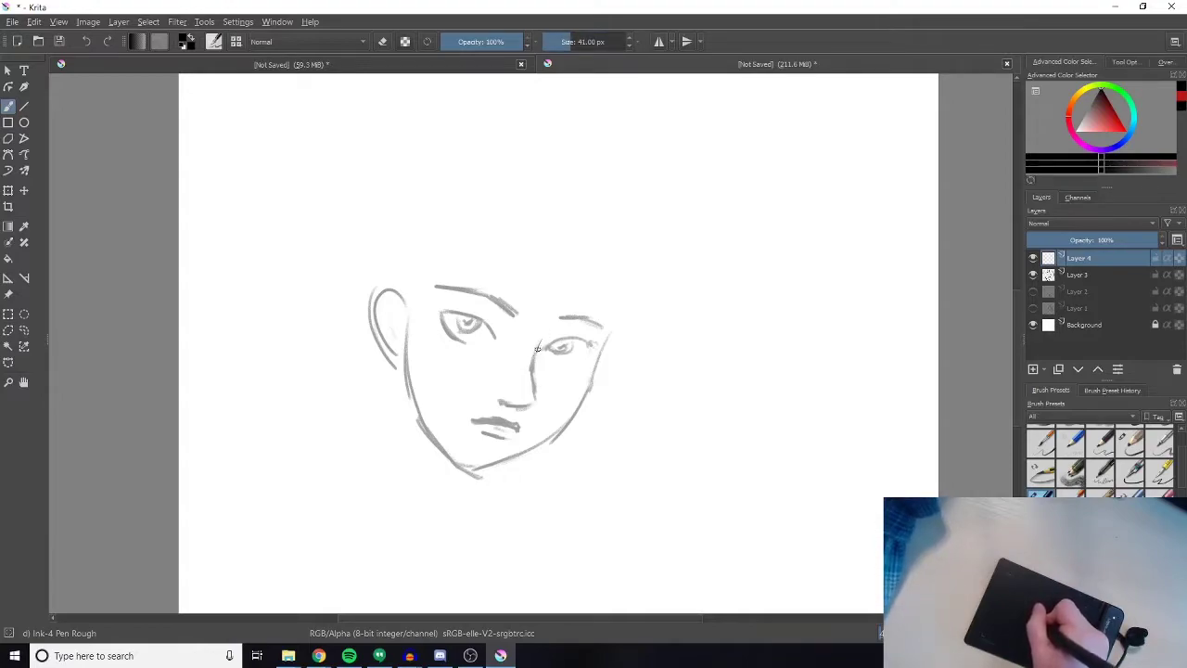
Ink the bridge and underside of the nose on Layer 4, undoing the first attempt at the bridge.
{"action": "left_click_drag", "start_coordinate": [542, 340], "coordinate": [534, 381]}
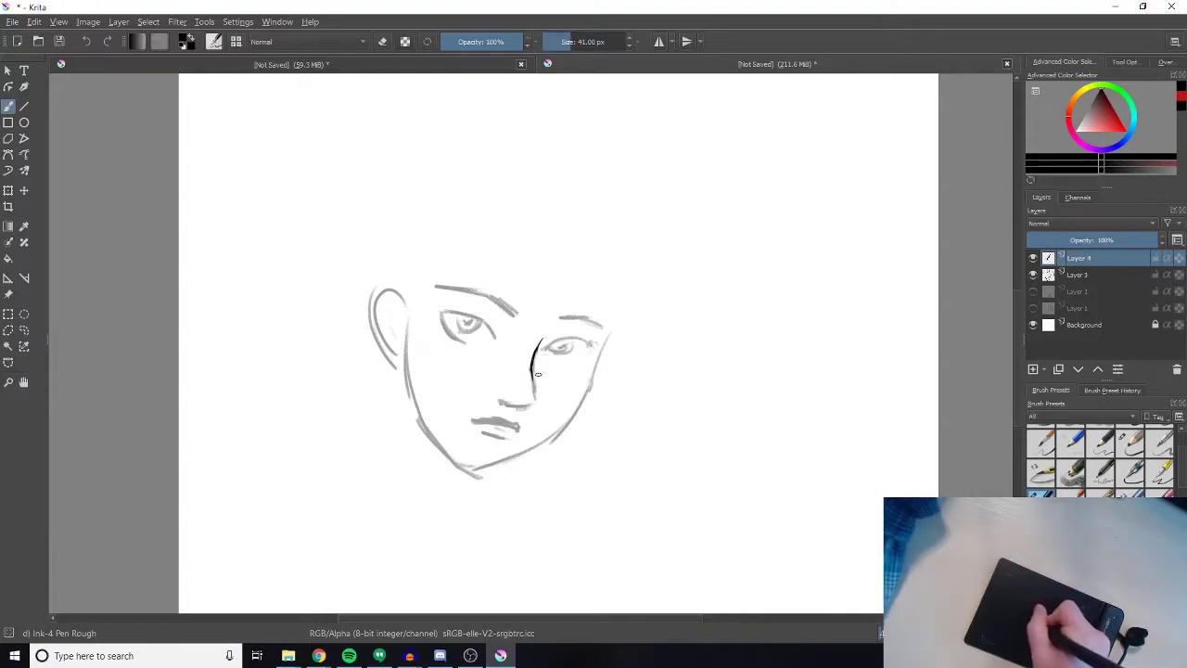
{"action": "key", "text": "ctrl+z"}
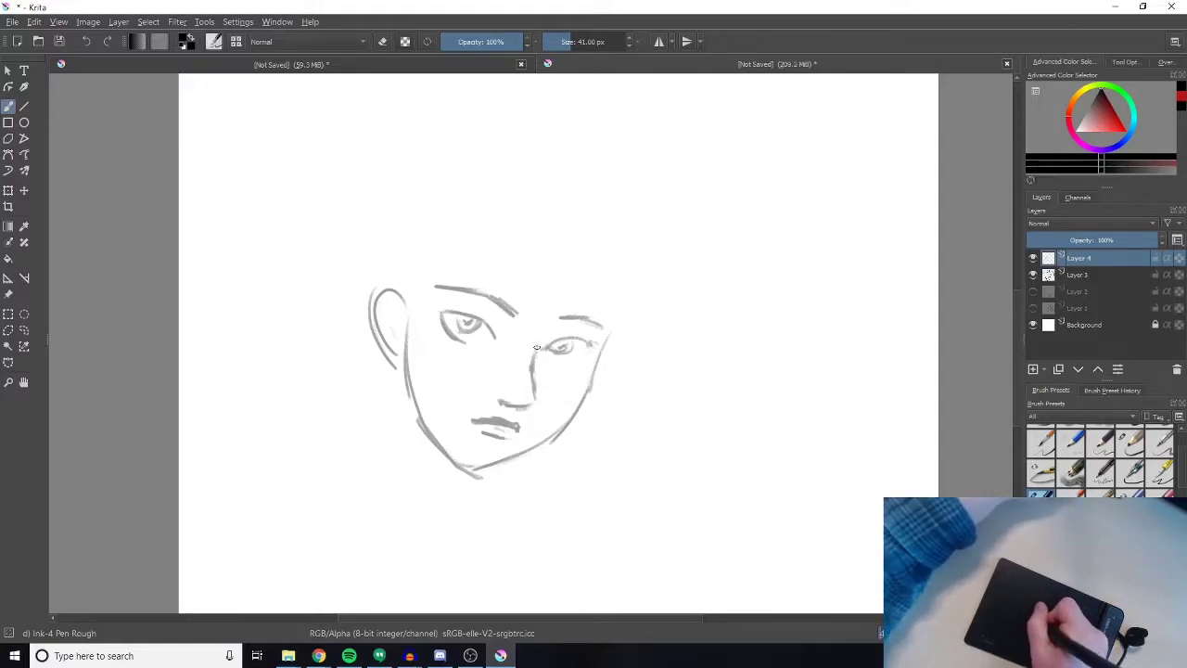
{"action": "left_click_drag", "start_coordinate": [538, 345], "coordinate": [533, 399]}
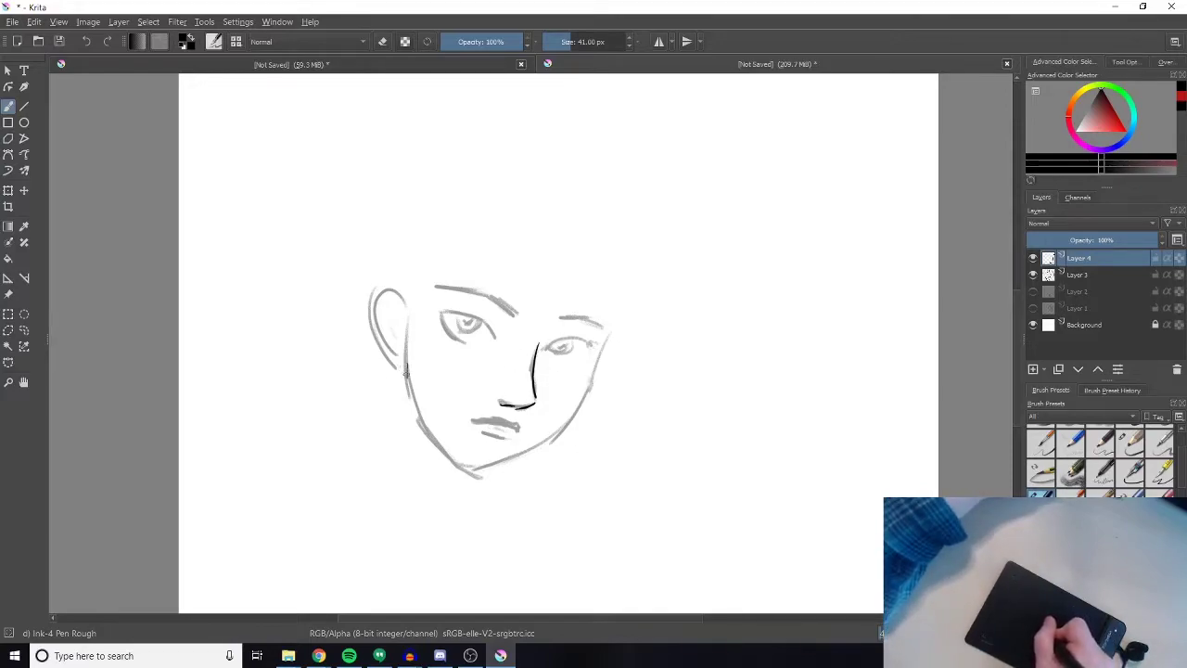
{"action": "mouse_move", "coordinate": [405, 366]}
{"action": "left_mouse_down"}
{"action": "mouse_move", "coordinate": [440, 456]}
{"action": "mouse_move", "coordinate": [481, 474]}
{"action": "left_mouse_up"}
{"action": "key", "text": "ctrl+z"}
{"action": "key", "text": "ctrl+z"}
{"action": "key", "text": "ctrl+z"}
{"action": "key", "text": "ctrl+z"}
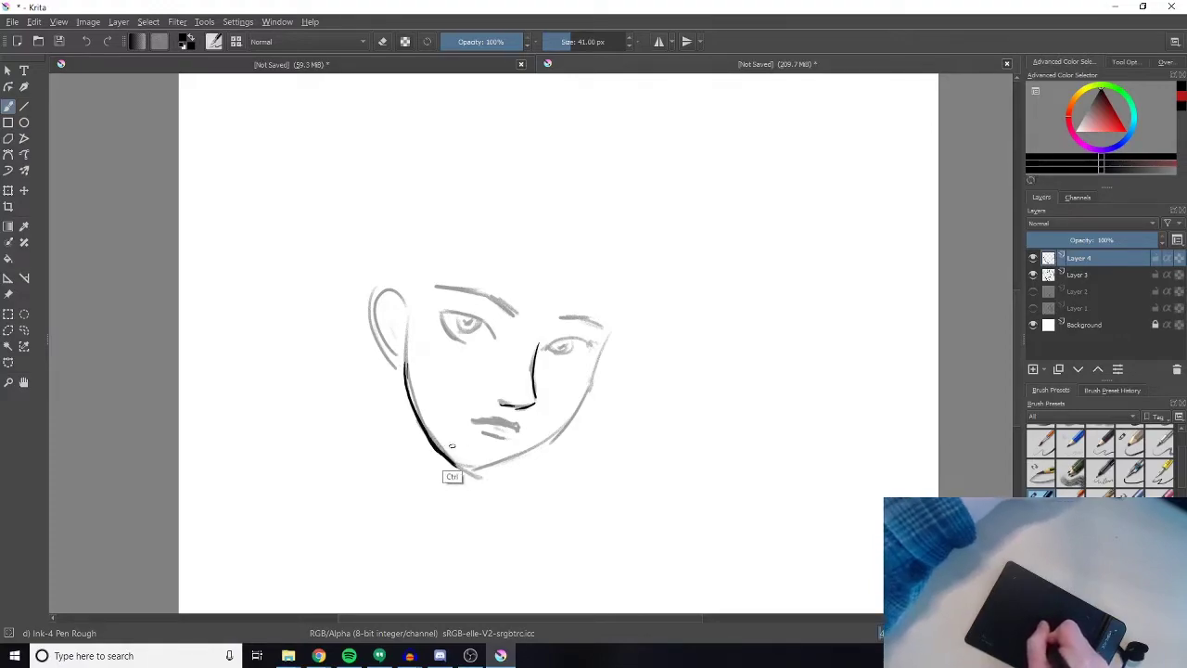
{"action": "key", "text": "ctrl+z"}
{"action": "key", "text": "ctrl+z"}
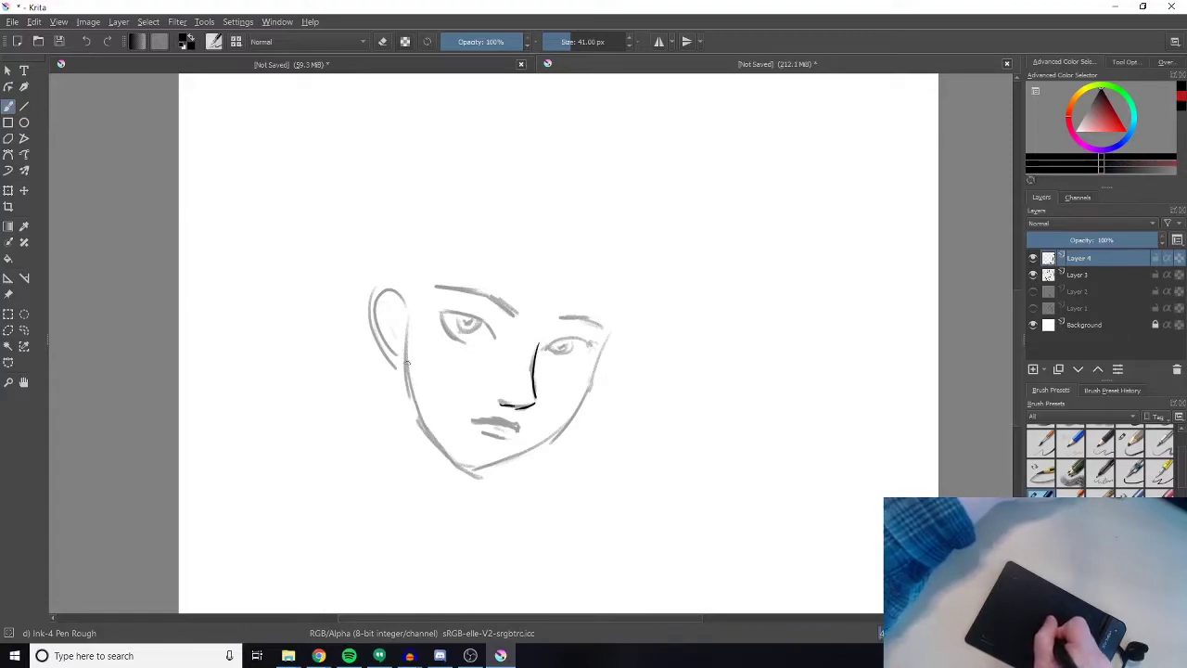
Ink the face outline on Layer 4 from below the ear to the chin and along the right cheek and jaw, redoing uneven strokes.
{"action": "mouse_move", "coordinate": [407, 355]}
{"action": "left_mouse_down"}
{"action": "mouse_move", "coordinate": [420, 423]}
{"action": "mouse_move", "coordinate": [408, 390]}
{"action": "mouse_move", "coordinate": [453, 462]}
{"action": "left_mouse_up"}
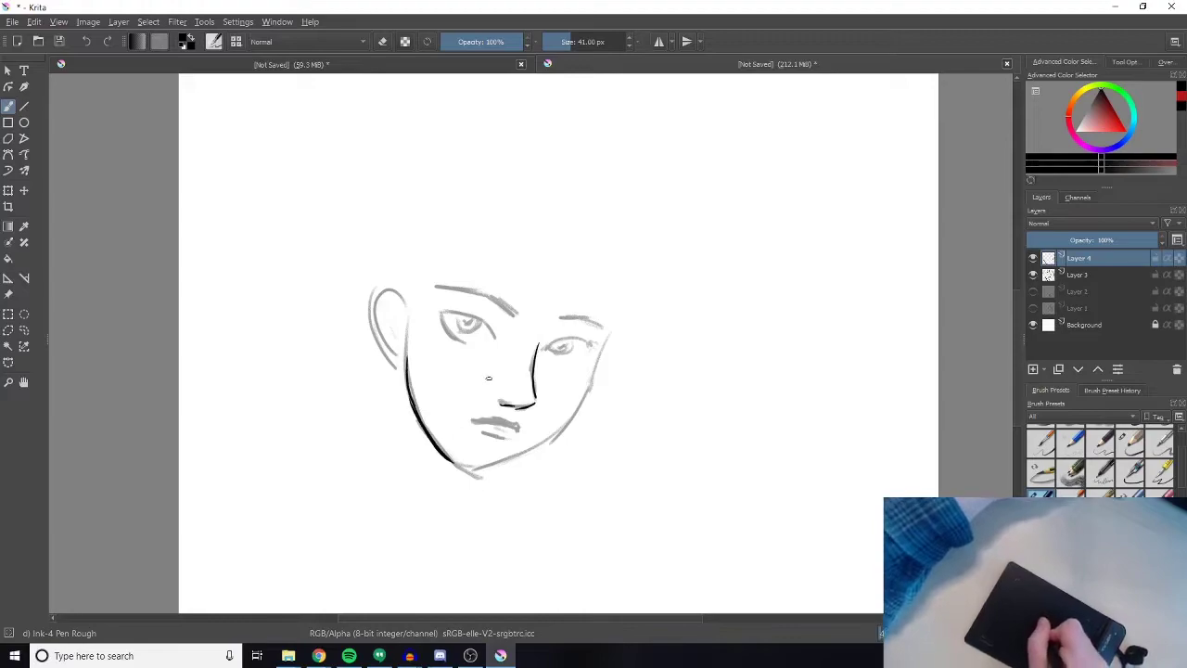
{"action": "left_click_drag", "start_coordinate": [408, 403], "coordinate": [464, 470]}
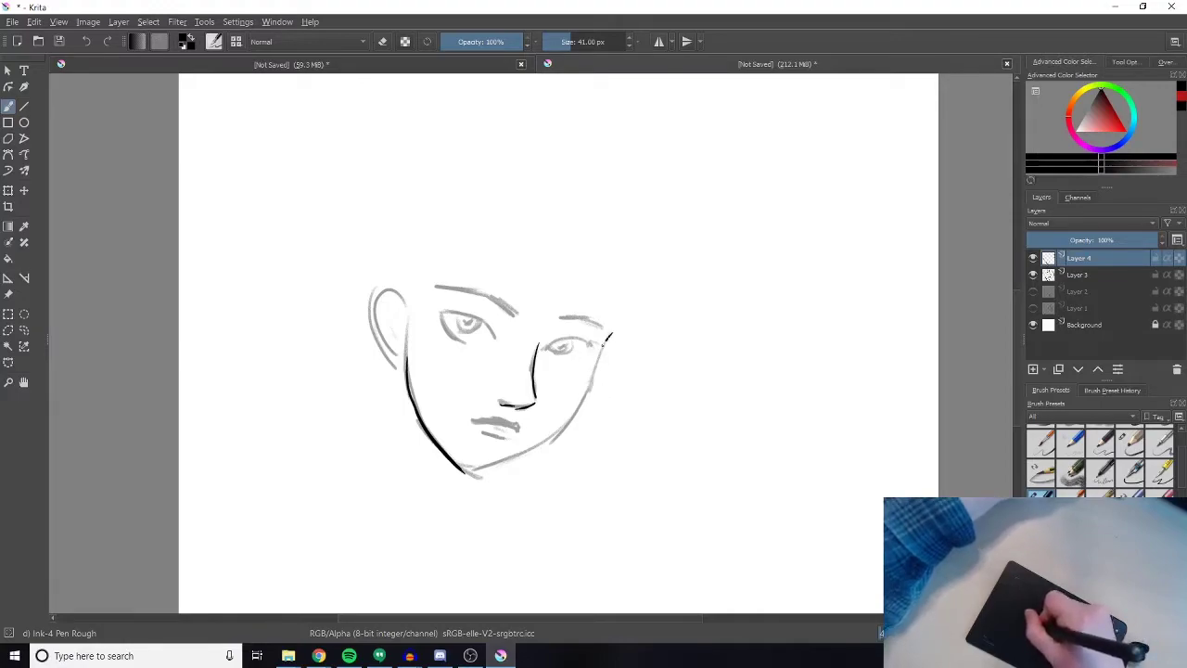
{"action": "left_click_drag", "start_coordinate": [603, 345], "coordinate": [588, 385]}
{"action": "key", "text": "ctrl+z"}
{"action": "mouse_move", "coordinate": [610, 335]}
{"action": "left_mouse_down"}
{"action": "mouse_move", "coordinate": [575, 407]}
{"action": "mouse_move", "coordinate": [484, 469]}
{"action": "left_mouse_up"}
{"action": "key", "text": "ctrl+z"}
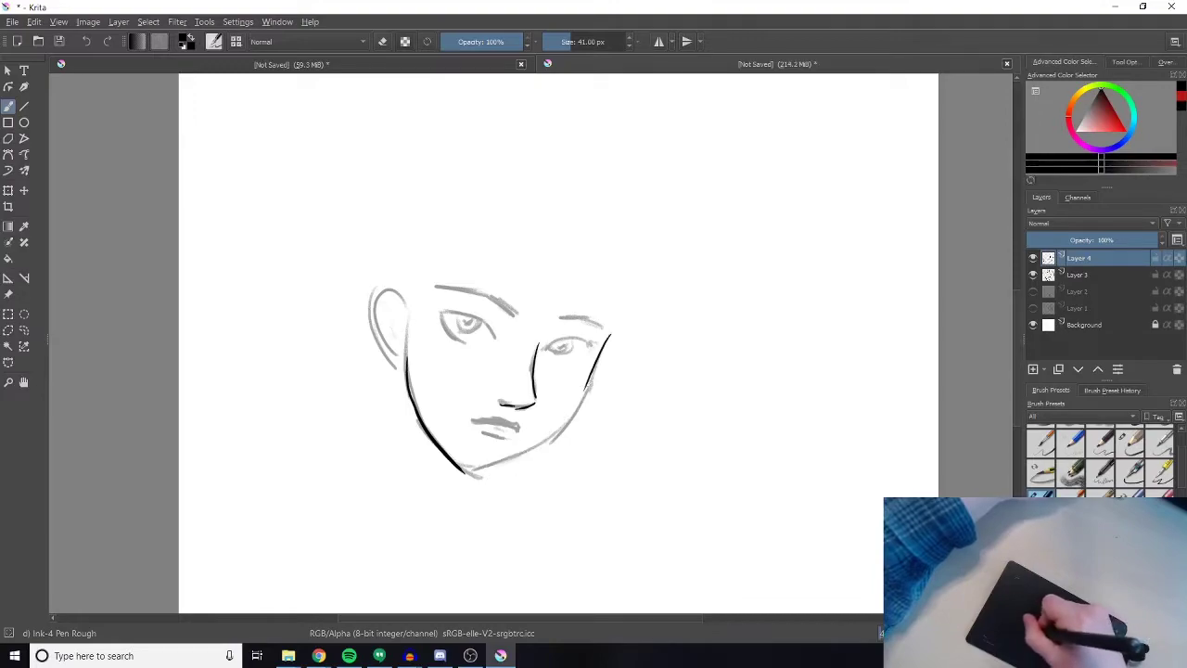
{"action": "mouse_move", "coordinate": [586, 386]}
{"action": "left_mouse_down"}
{"action": "mouse_move", "coordinate": [505, 472]}
{"action": "mouse_move", "coordinate": [544, 440]}
{"action": "mouse_move", "coordinate": [464, 477]}
{"action": "left_mouse_up"}
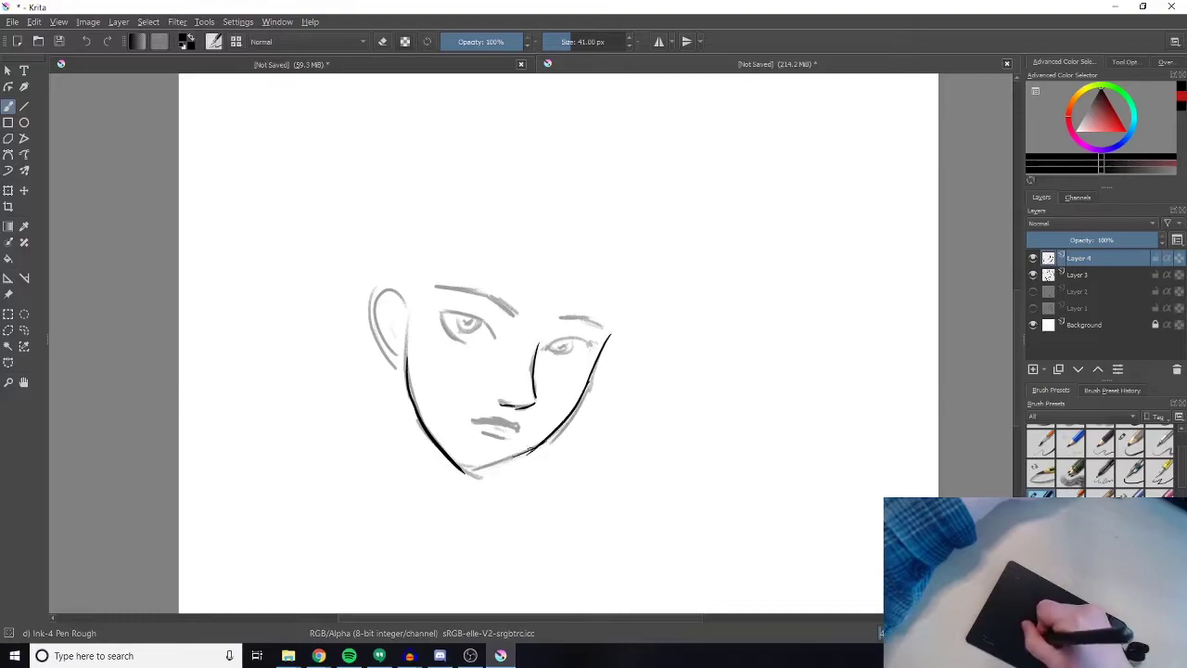
{"action": "left_click_drag", "start_coordinate": [535, 449], "coordinate": [474, 466]}
{"action": "key", "text": "ctrl+z"}
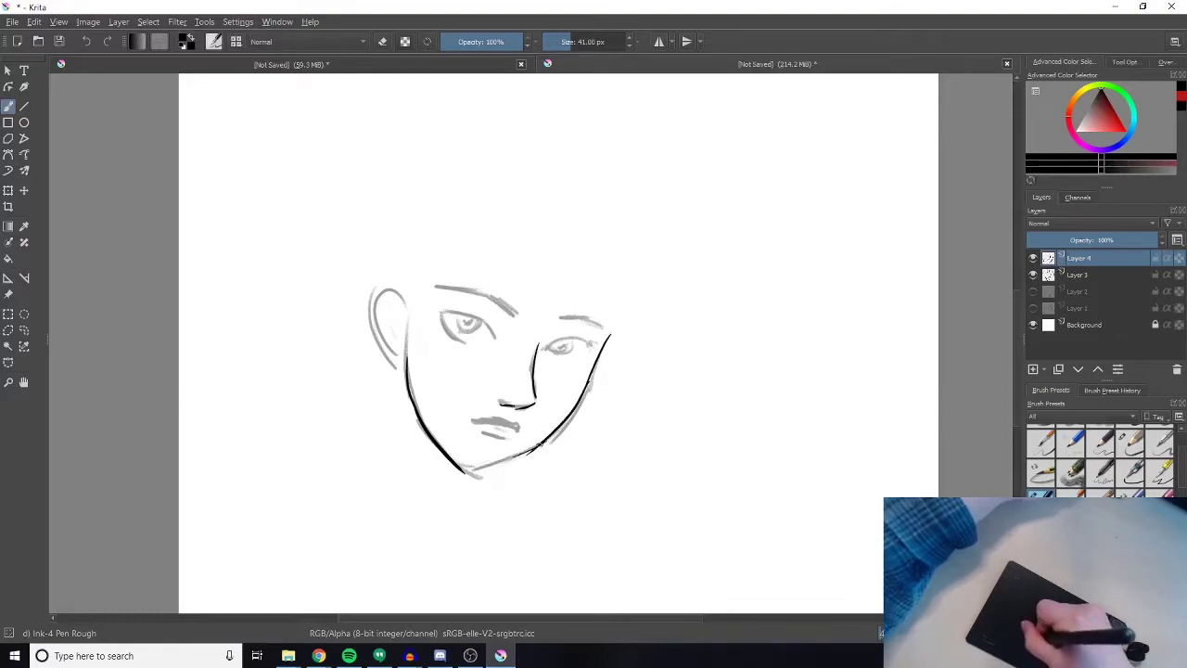
{"action": "left_click_drag", "start_coordinate": [543, 443], "coordinate": [468, 472]}
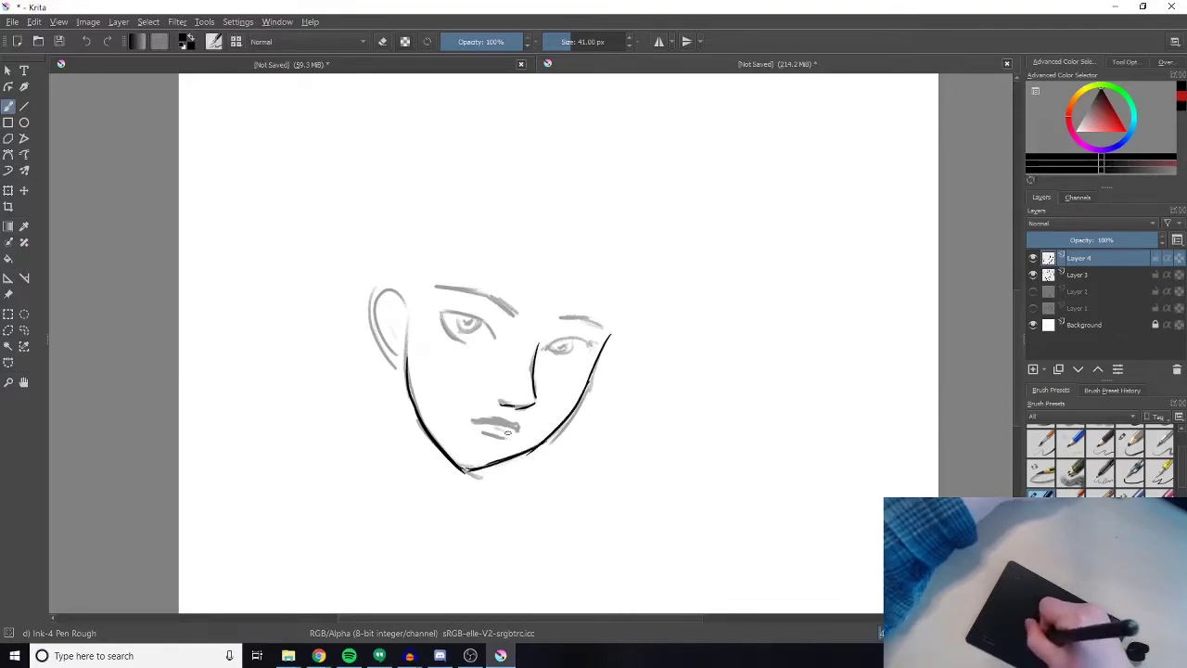
{"action": "key", "text": "e"}
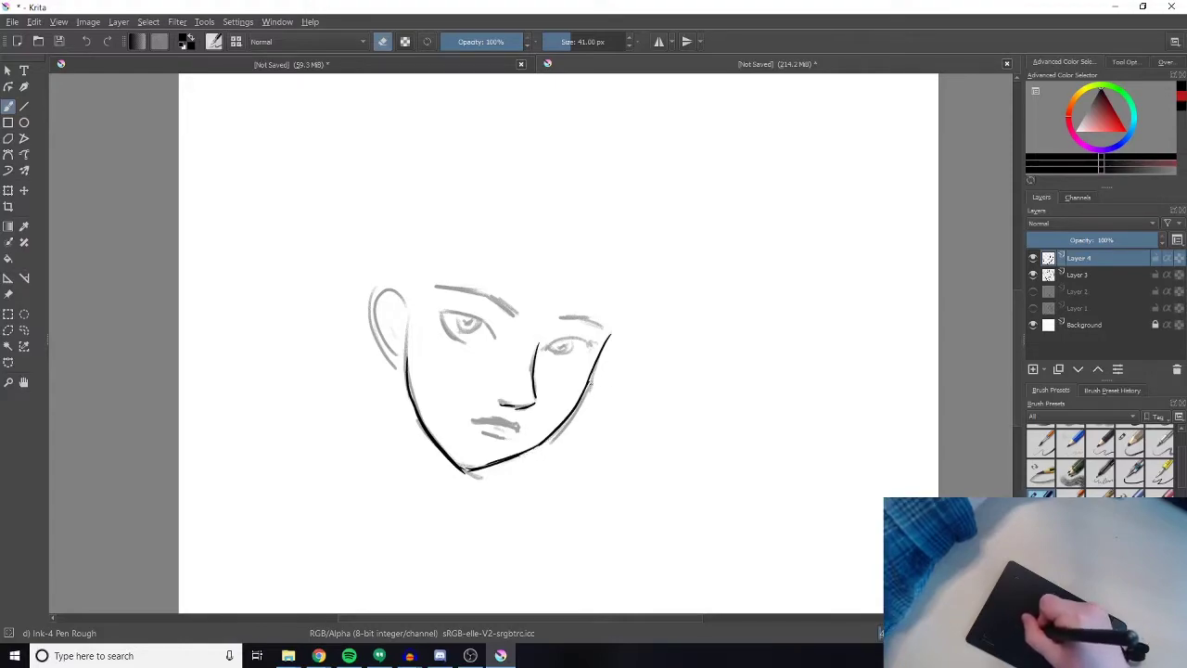
Return to inking after erasing and ink the upper lid of the eye nearest the ear on Layer 4.
{"action": "key", "text": "e"}
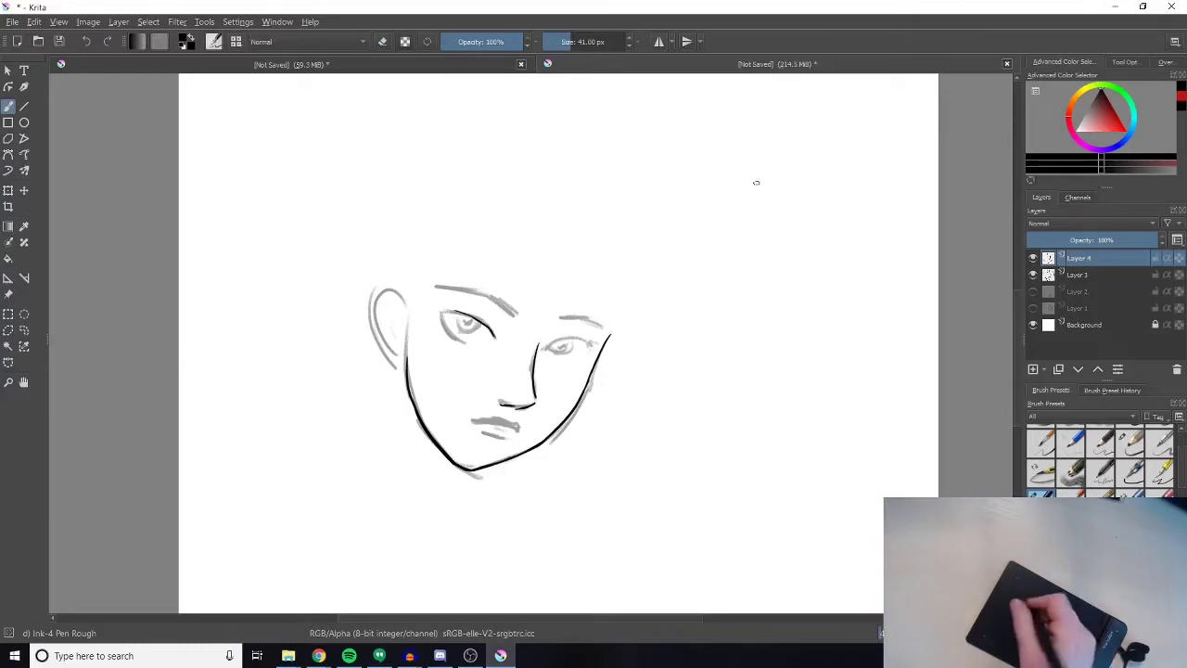
Paint a patch of overlapping muted dark red strokes above the face with the Bristles-4 Glaze brush at 70 px.
{"action": "left_click", "coordinate": [214, 41]}
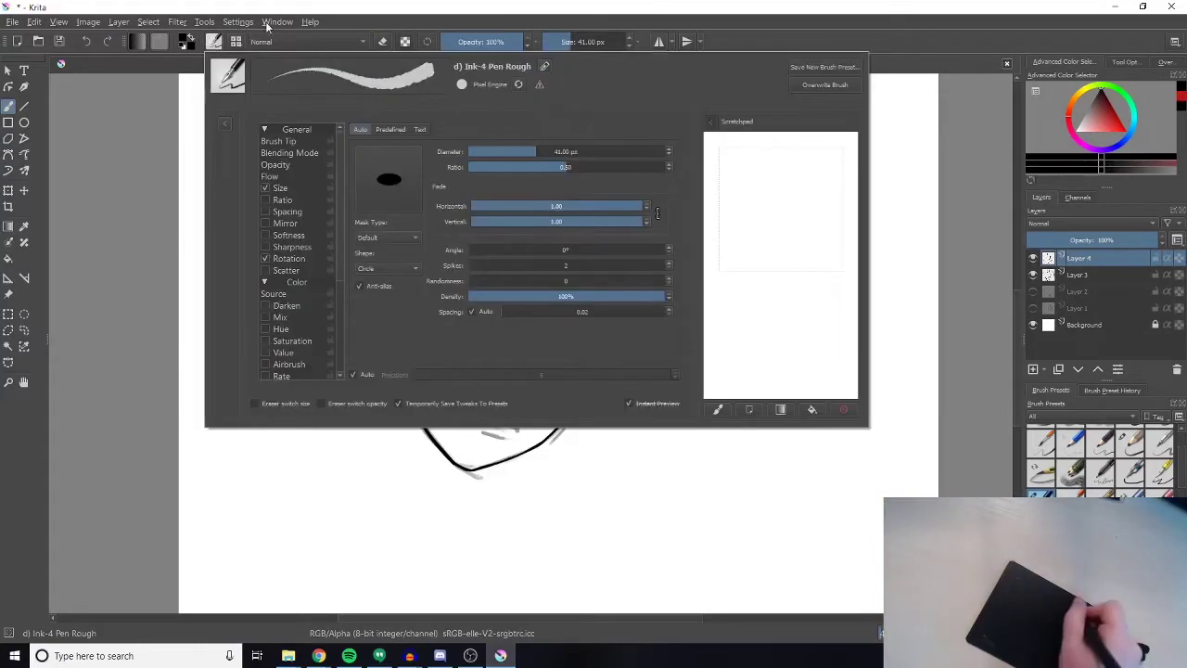
{"action": "left_click", "coordinate": [236, 43]}
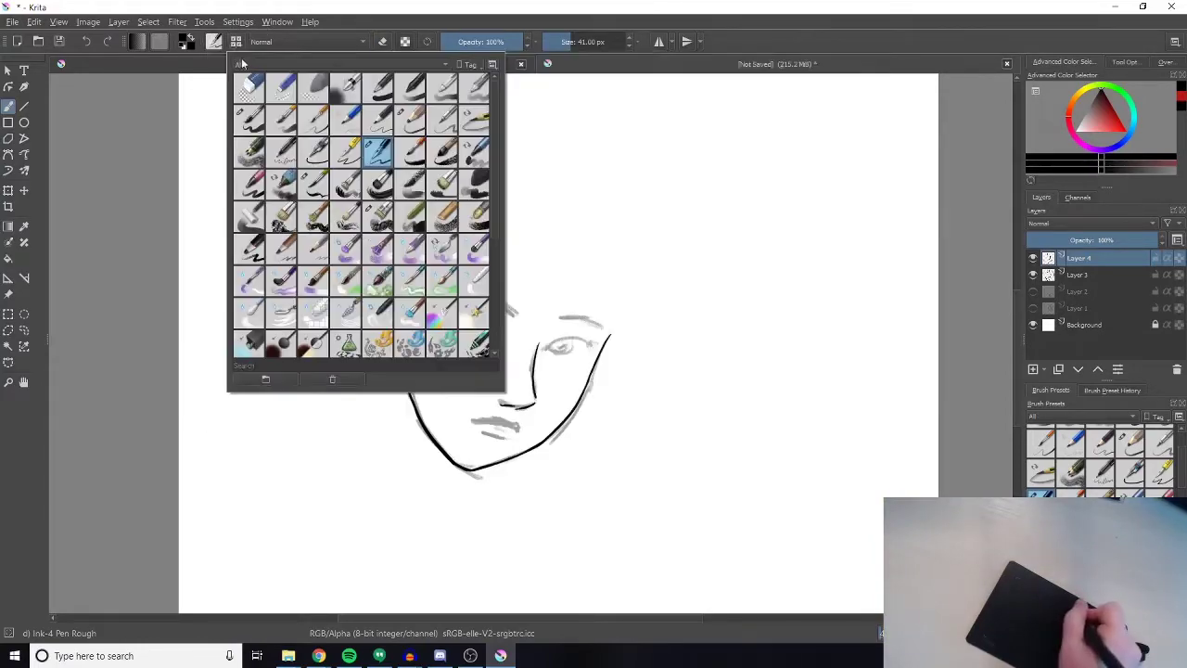
{"action": "left_click", "coordinate": [418, 188]}
{"action": "left_click", "coordinate": [1113, 123]}
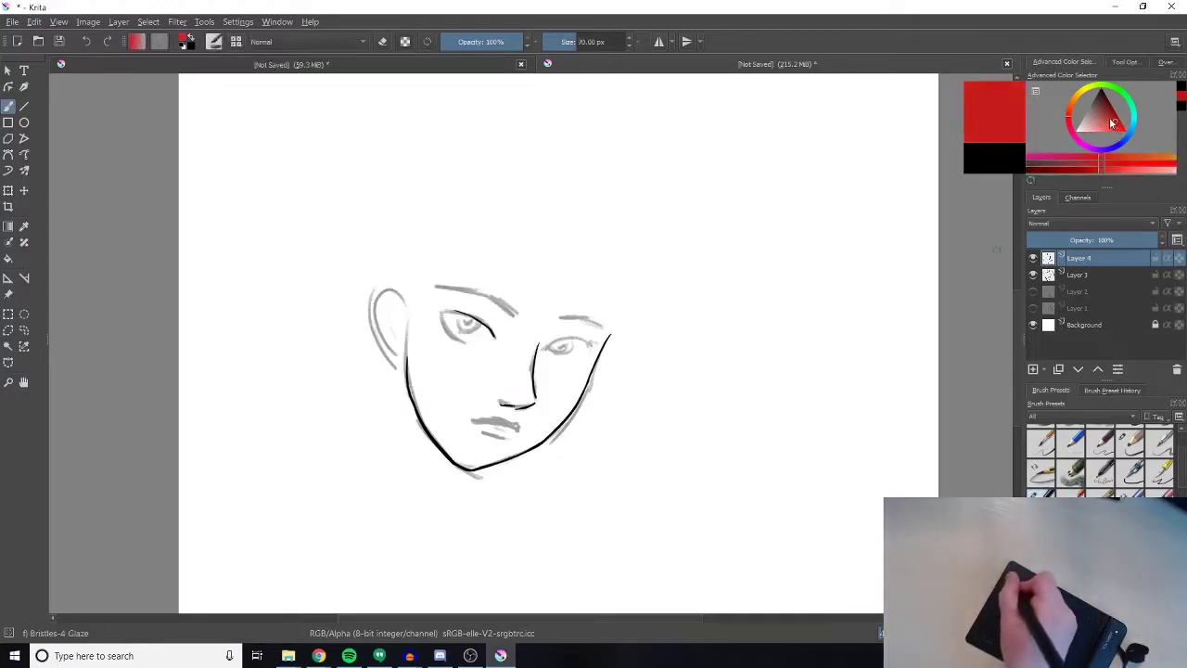
{"action": "left_click_drag", "start_coordinate": [1113, 123], "coordinate": [1102, 113]}
{"action": "mouse_move", "coordinate": [605, 201]}
{"action": "left_mouse_down"}
{"action": "mouse_move", "coordinate": [649, 249]}
{"action": "mouse_move", "coordinate": [659, 240]}
{"action": "mouse_move", "coordinate": [633, 245]}
{"action": "left_mouse_up"}
{"action": "left_click_drag", "start_coordinate": [580, 208], "coordinate": [608, 253]}
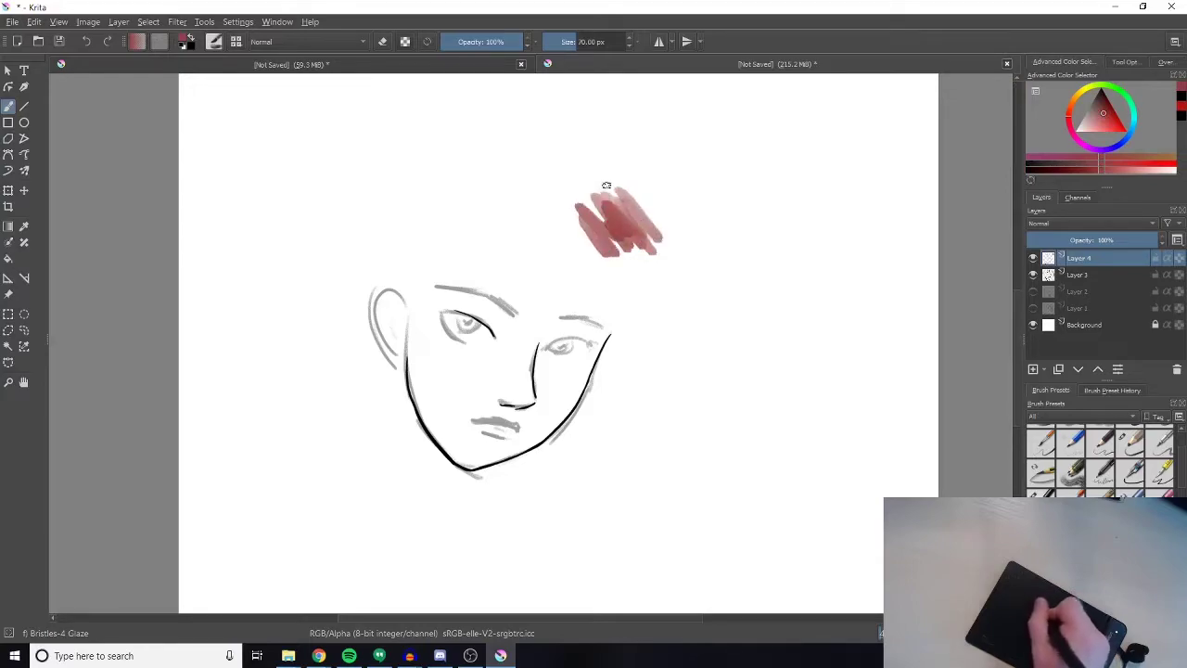
{"action": "left_click_drag", "start_coordinate": [607, 185], "coordinate": [586, 242]}
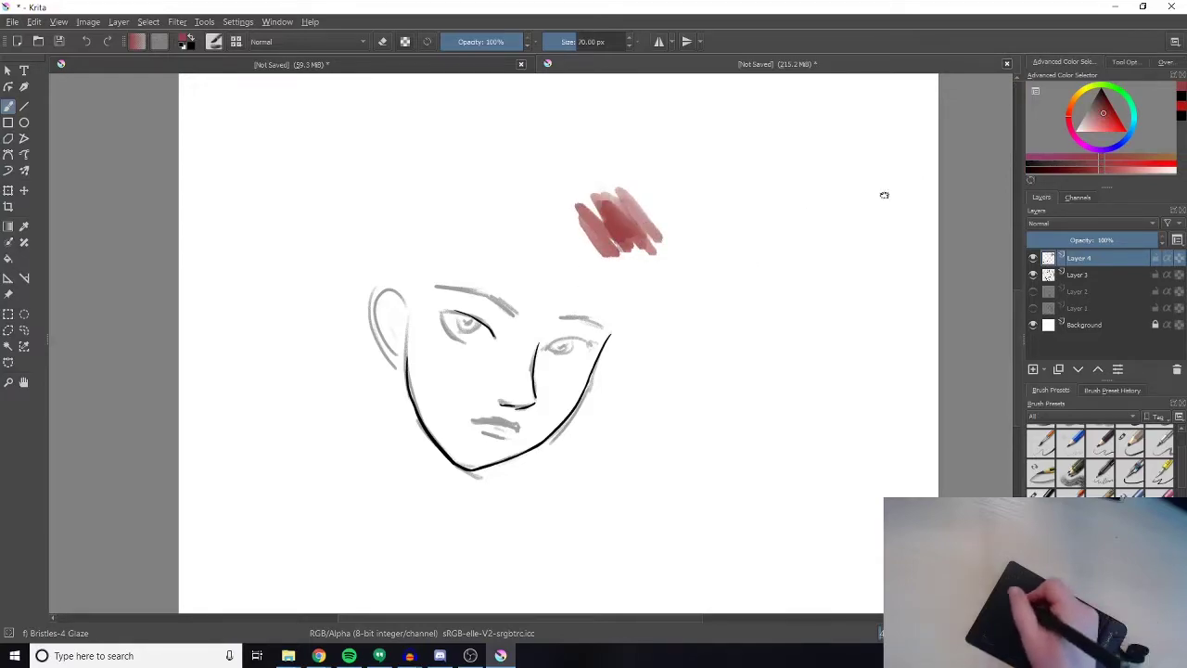
{"action": "left_click_drag", "start_coordinate": [631, 215], "coordinate": [612, 249]}
{"action": "left_click_drag", "start_coordinate": [594, 204], "coordinate": [630, 274]}
{"action": "mouse_move", "coordinate": [663, 223]}
{"action": "left_mouse_down"}
{"action": "mouse_move", "coordinate": [612, 280]}
{"action": "mouse_move", "coordinate": [601, 264]}
{"action": "left_mouse_up"}
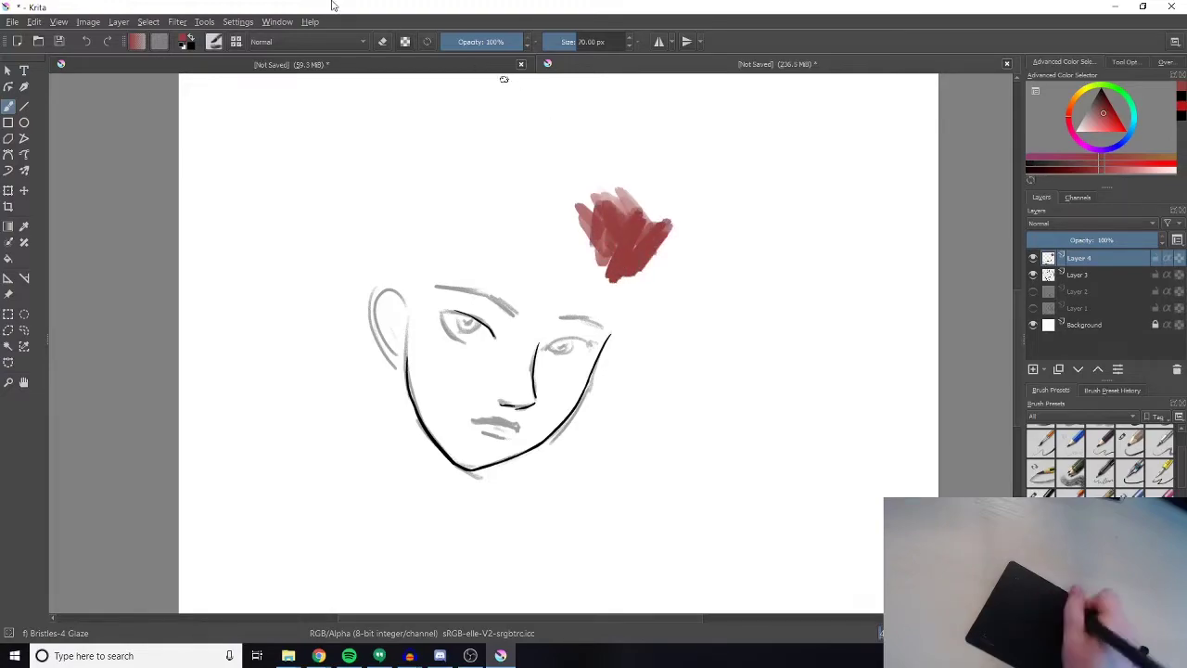
Choose the Wet Bristles Rough brush and brush over the upper part of the red patch to blend it.
{"action": "left_click", "coordinate": [214, 41]}
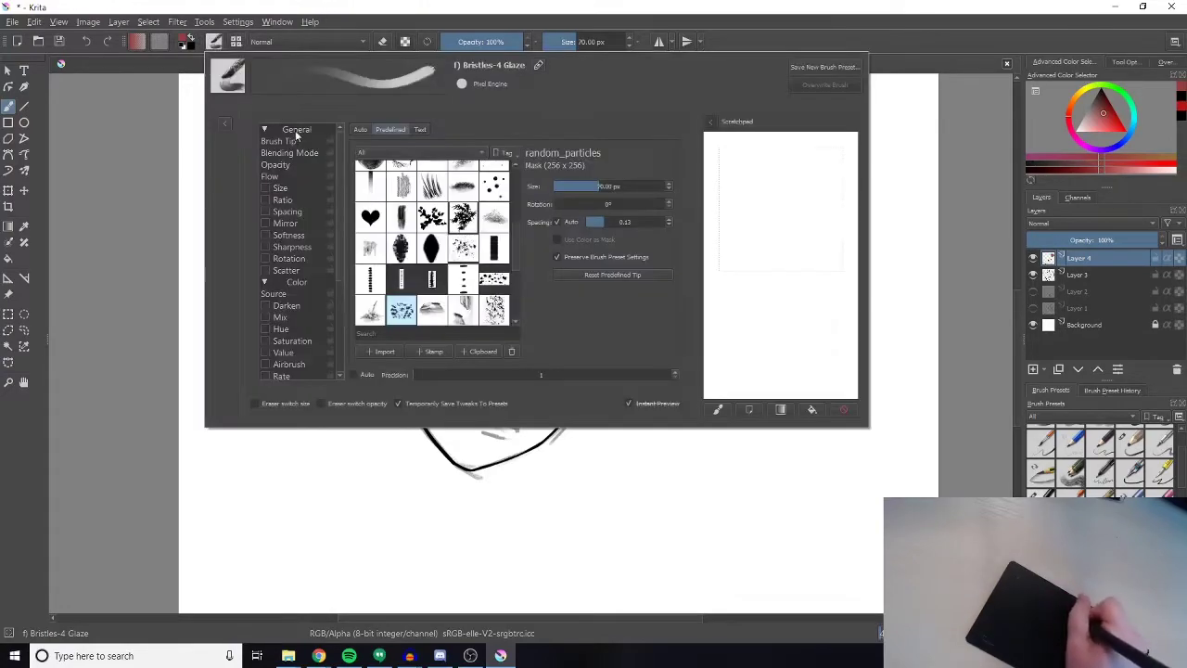
{"action": "left_click", "coordinate": [236, 42]}
{"action": "left_click", "coordinate": [235, 42]}
{"action": "left_click", "coordinate": [388, 252]}
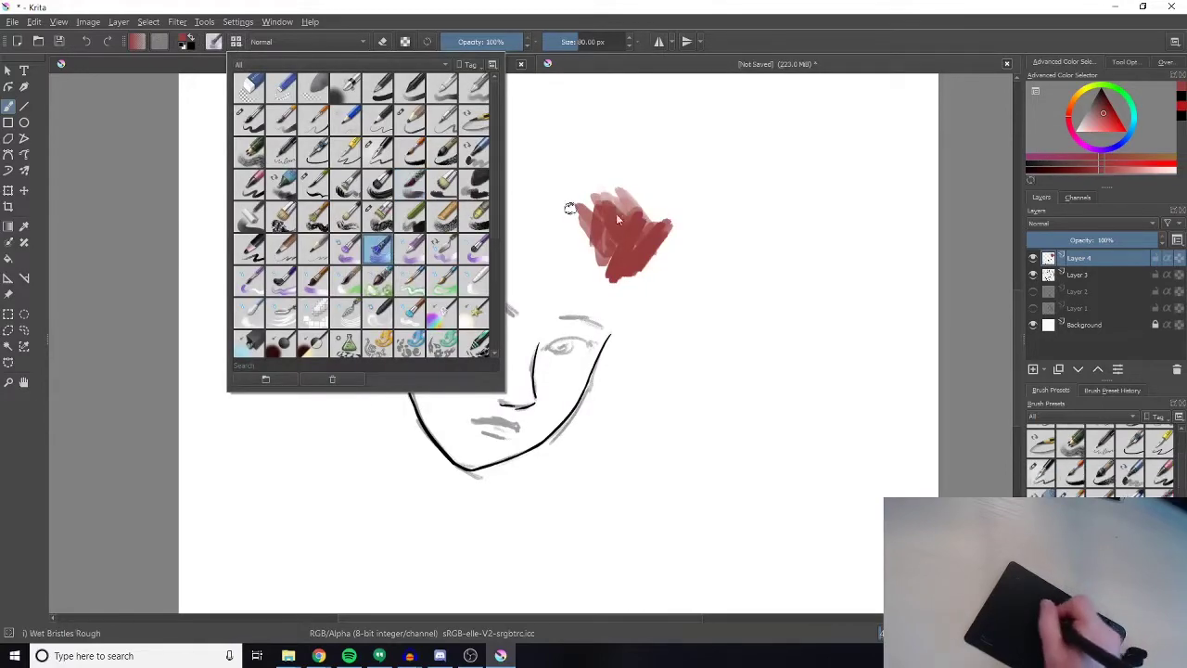
{"action": "mouse_move", "coordinate": [632, 198]}
{"action": "left_mouse_down"}
{"action": "mouse_move", "coordinate": [658, 215]}
{"action": "mouse_move", "coordinate": [626, 183]}
{"action": "mouse_move", "coordinate": [644, 231]}
{"action": "mouse_move", "coordinate": [600, 216]}
{"action": "mouse_move", "coordinate": [613, 253]}
{"action": "mouse_move", "coordinate": [561, 201]}
{"action": "mouse_move", "coordinate": [622, 285]}
{"action": "mouse_move", "coordinate": [597, 236]}
{"action": "mouse_move", "coordinate": [649, 269]}
{"action": "mouse_move", "coordinate": [637, 223]}
{"action": "mouse_move", "coordinate": [674, 226]}
{"action": "mouse_move", "coordinate": [616, 211]}
{"action": "left_mouse_up"}
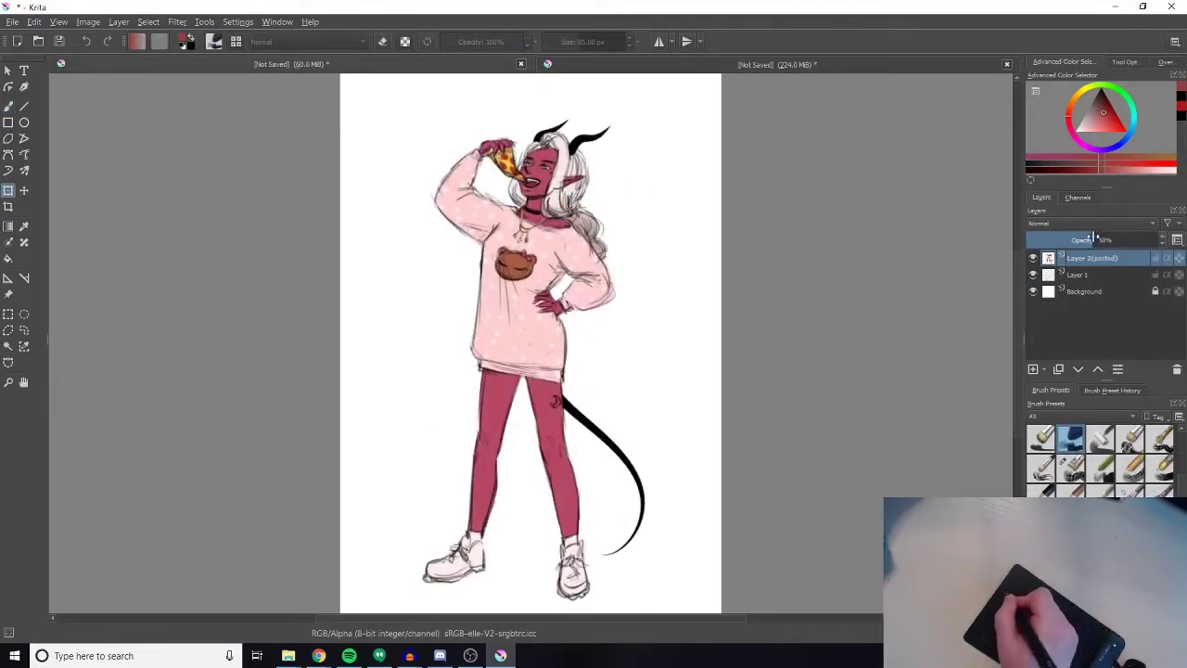
In the document with the pasted character drawing, lower the pasted layer's opacity to 17% and add a new layer above it.
{"action": "left_click_drag", "start_coordinate": [1094, 239], "coordinate": [1083, 240]}
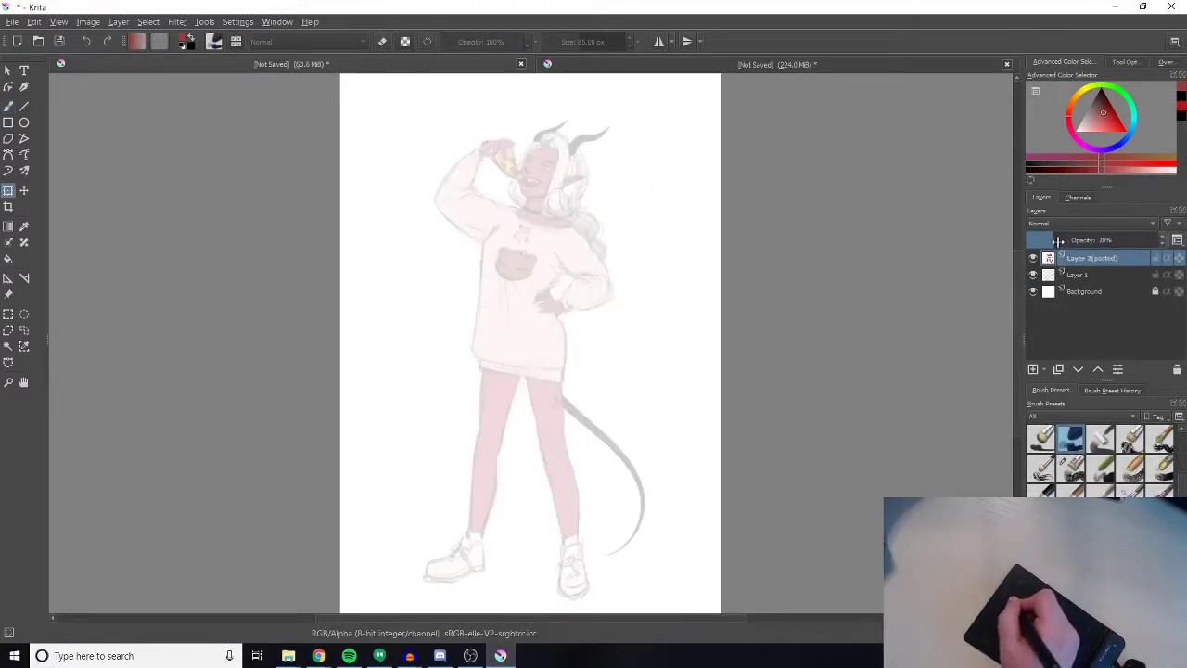
{"action": "left_click_drag", "start_coordinate": [1042, 240], "coordinate": [1046, 240]}
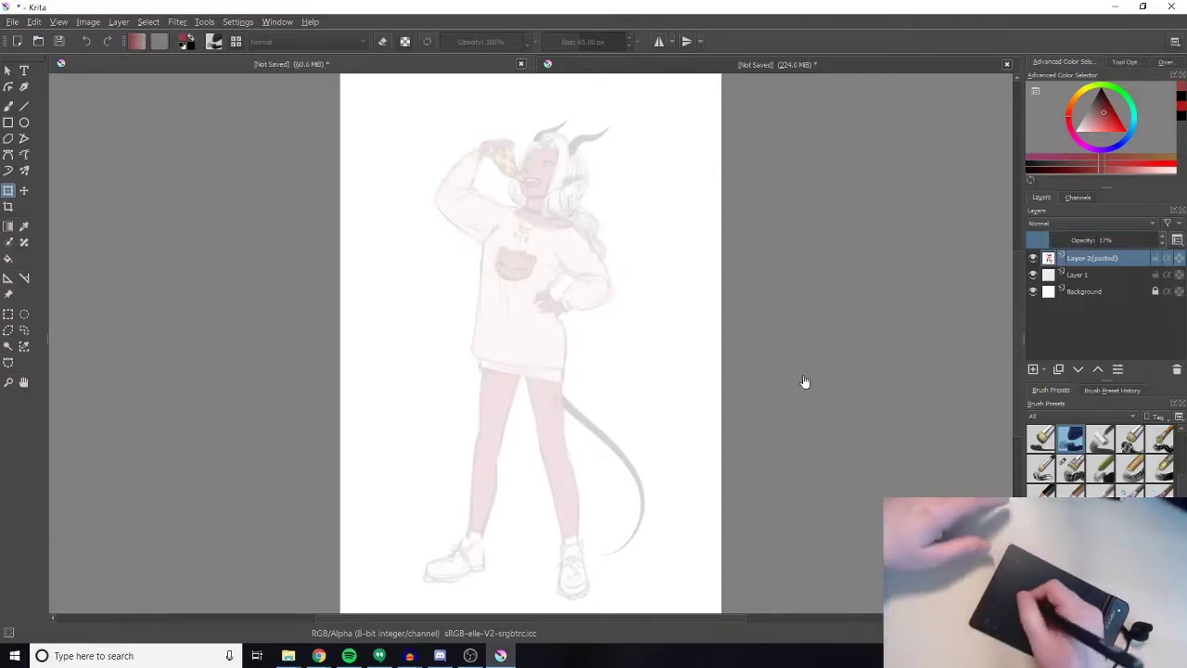
{"action": "left_click", "coordinate": [1033, 369]}
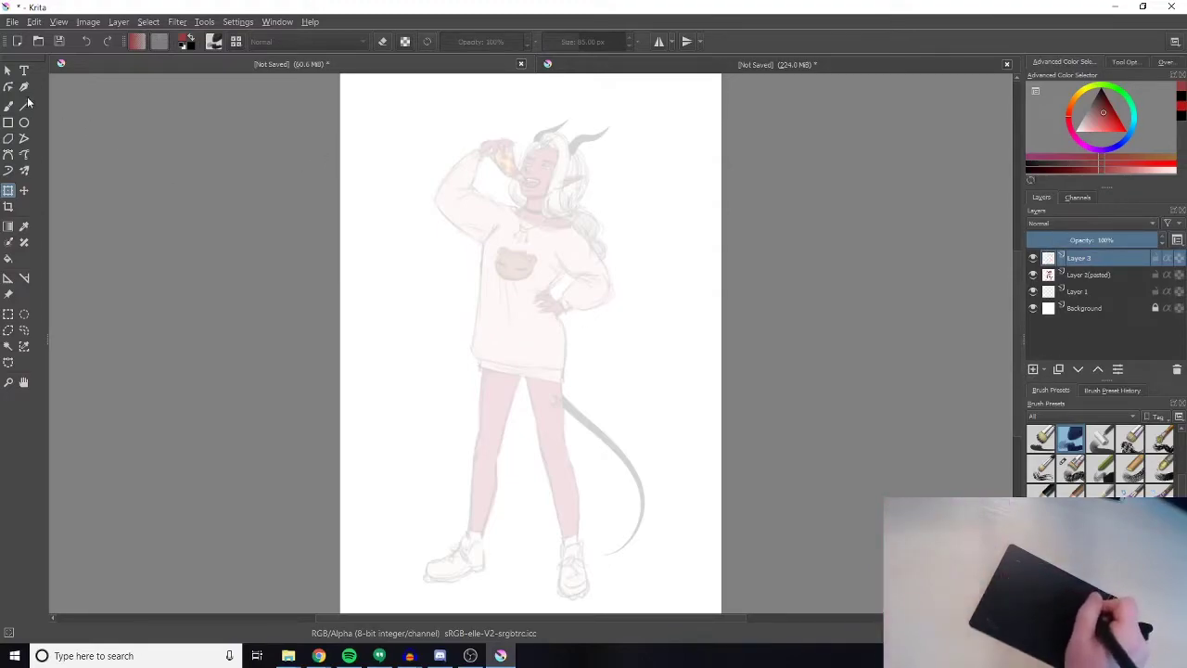
Set up the Ink-4 Pen Rough brush with black and try a stroke from the horn down over the character, undoing it.
{"action": "left_click", "coordinate": [9, 107]}
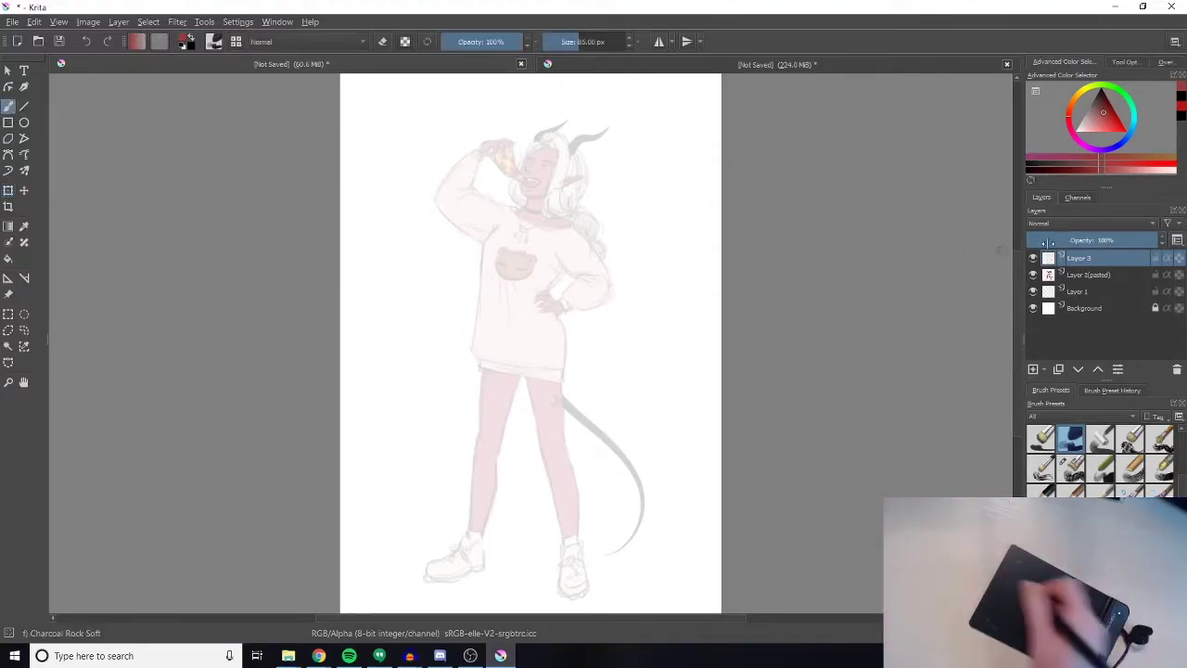
{"action": "left_click", "coordinate": [1100, 121]}
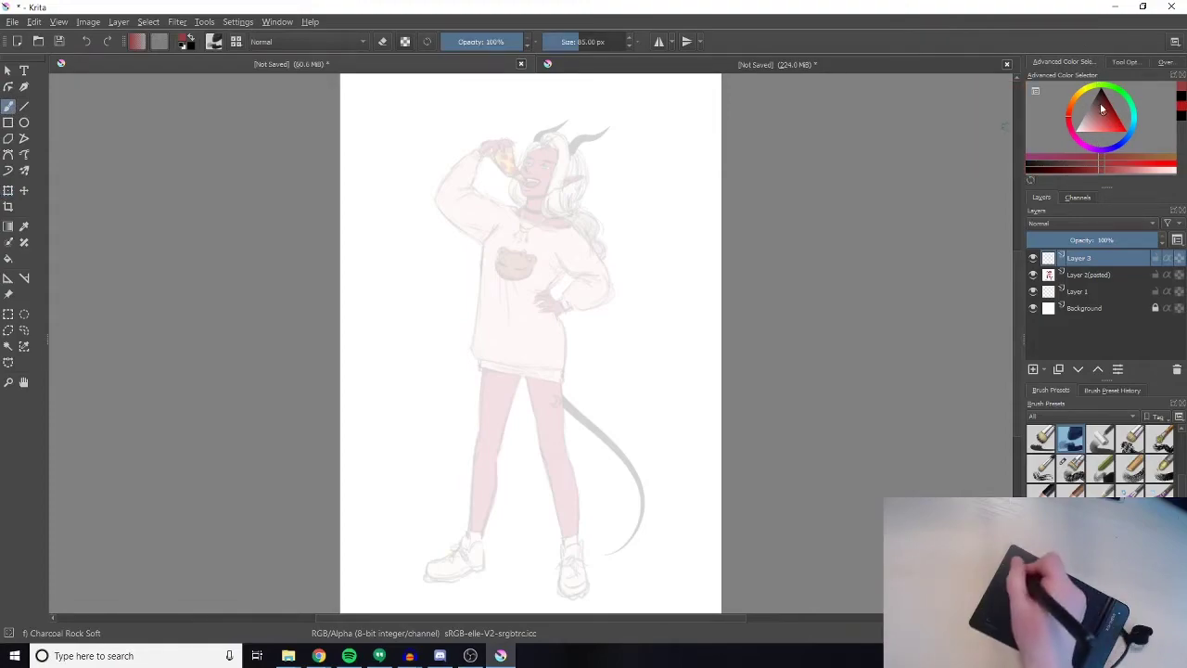
{"action": "left_click", "coordinate": [1101, 109]}
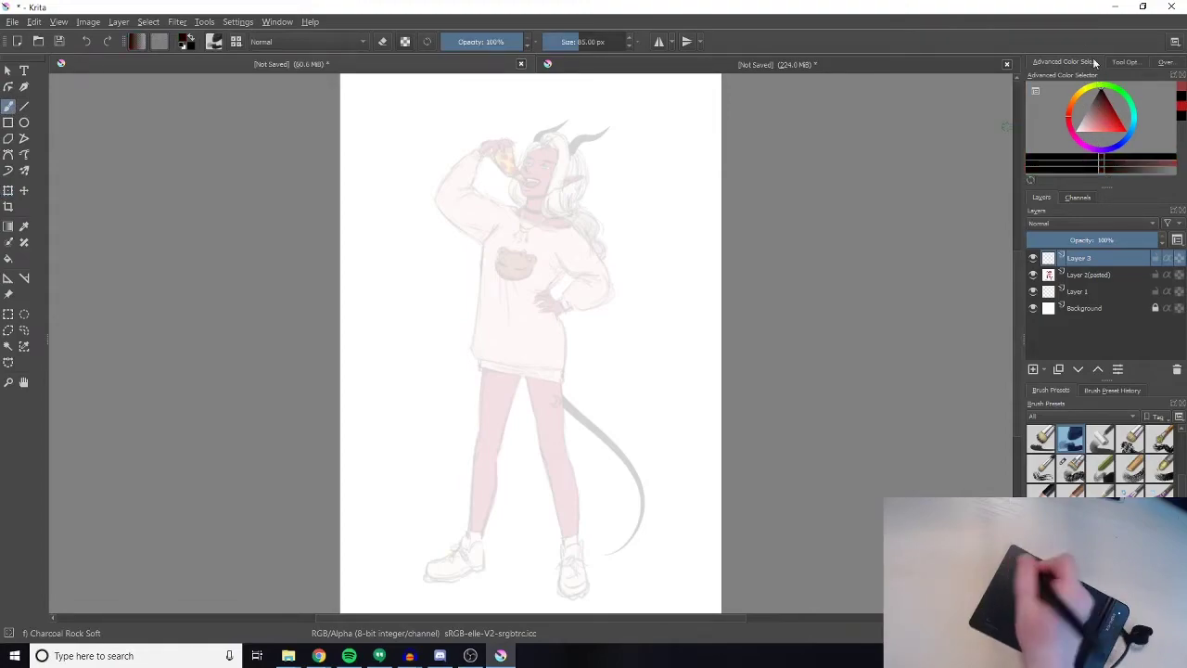
{"action": "left_click", "coordinate": [213, 42]}
{"action": "left_click", "coordinate": [379, 155]}
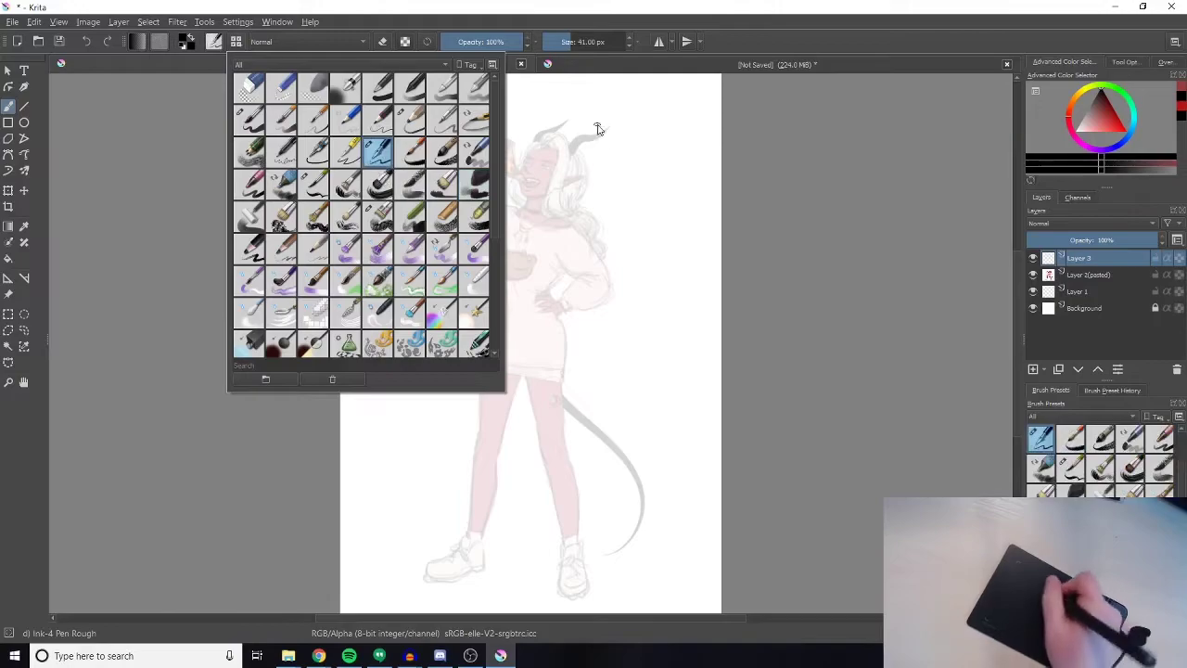
{"action": "mouse_move", "coordinate": [598, 128]}
{"action": "left_mouse_down"}
{"action": "mouse_move", "coordinate": [609, 202]}
{"action": "mouse_move", "coordinate": [576, 345]}
{"action": "left_mouse_up"}
{"action": "key", "text": "ctrl+z"}
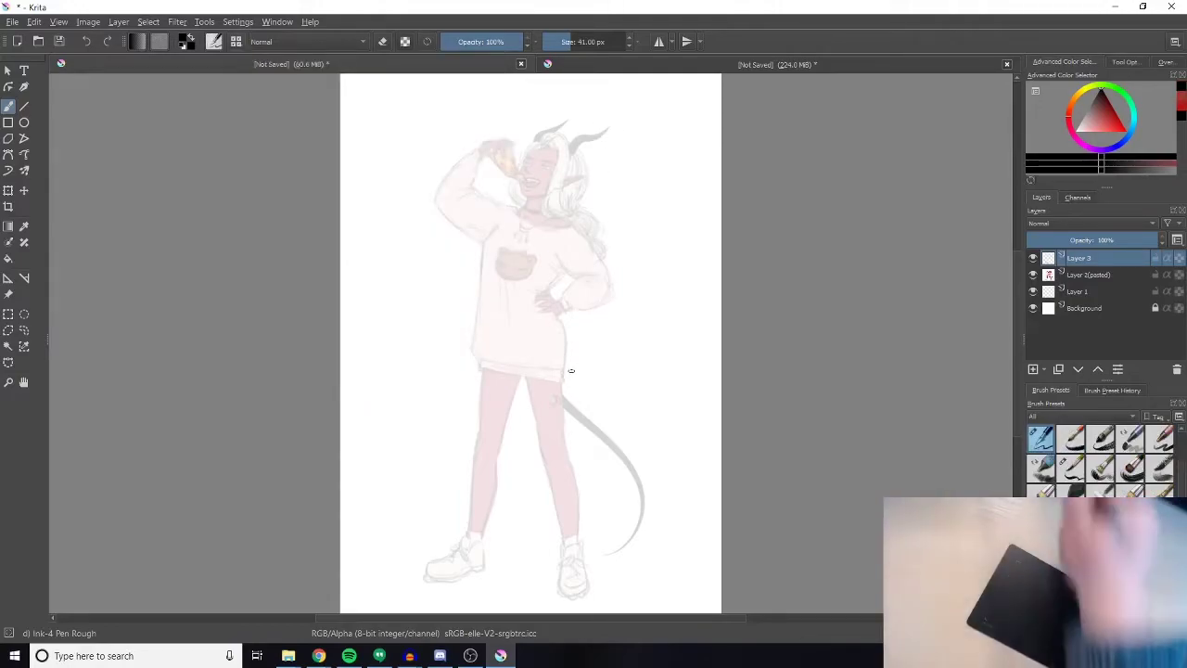
Reduce the ink brush size to 11 px and try a brow and nose line on the character's face, undoing it.
{"action": "left_click", "coordinate": [8, 381]}
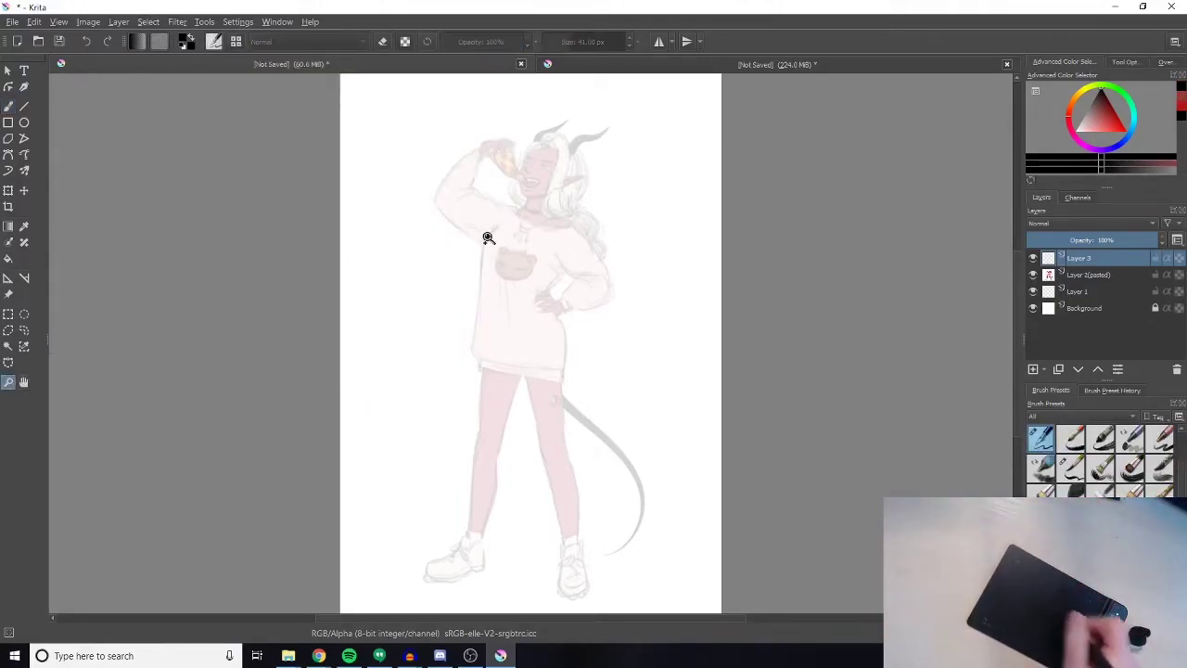
{"action": "left_click_drag", "start_coordinate": [484, 113], "coordinate": [626, 295]}
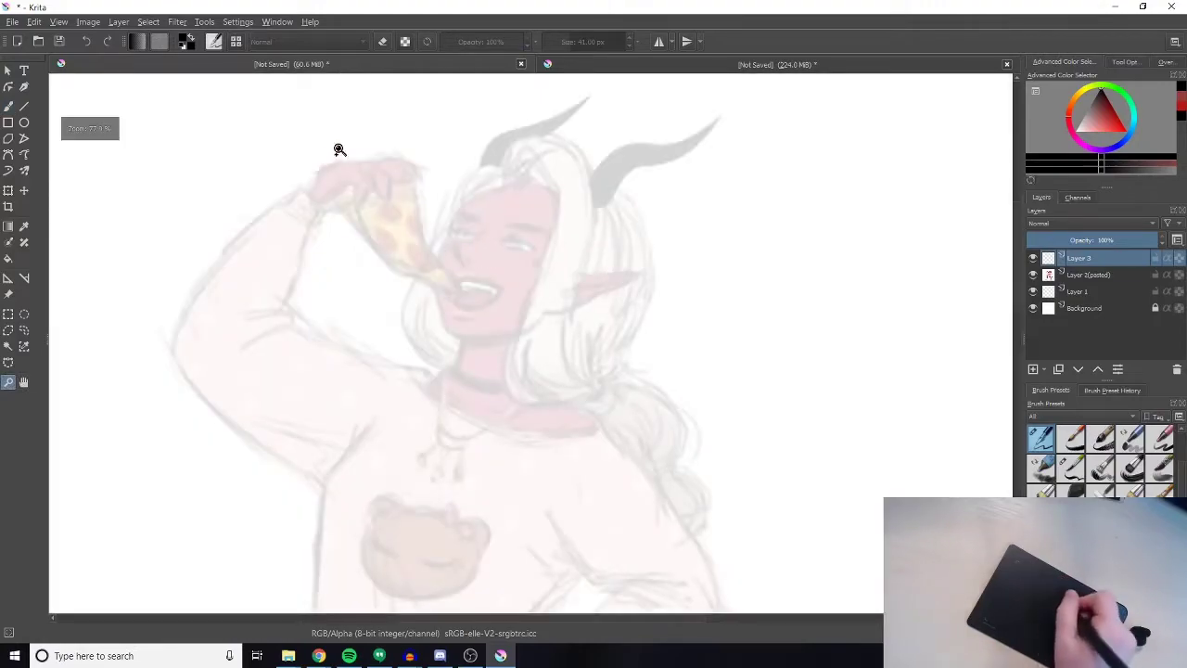
{"action": "left_click", "coordinate": [8, 106]}
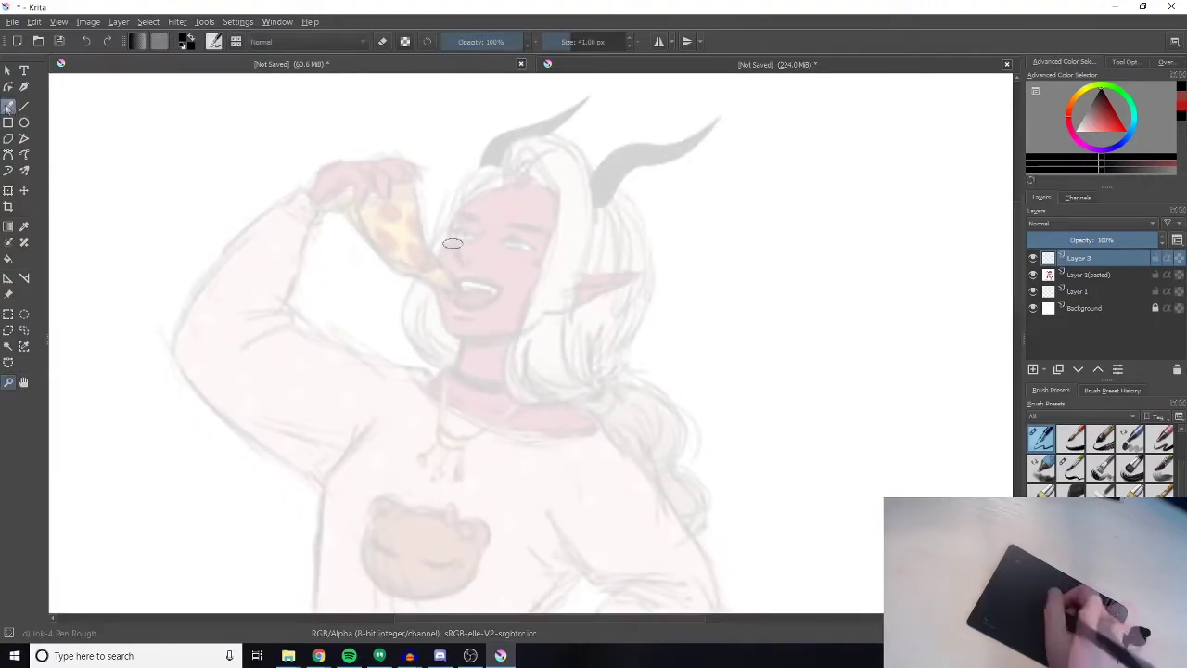
{"action": "key", "text": "ctrl+z"}
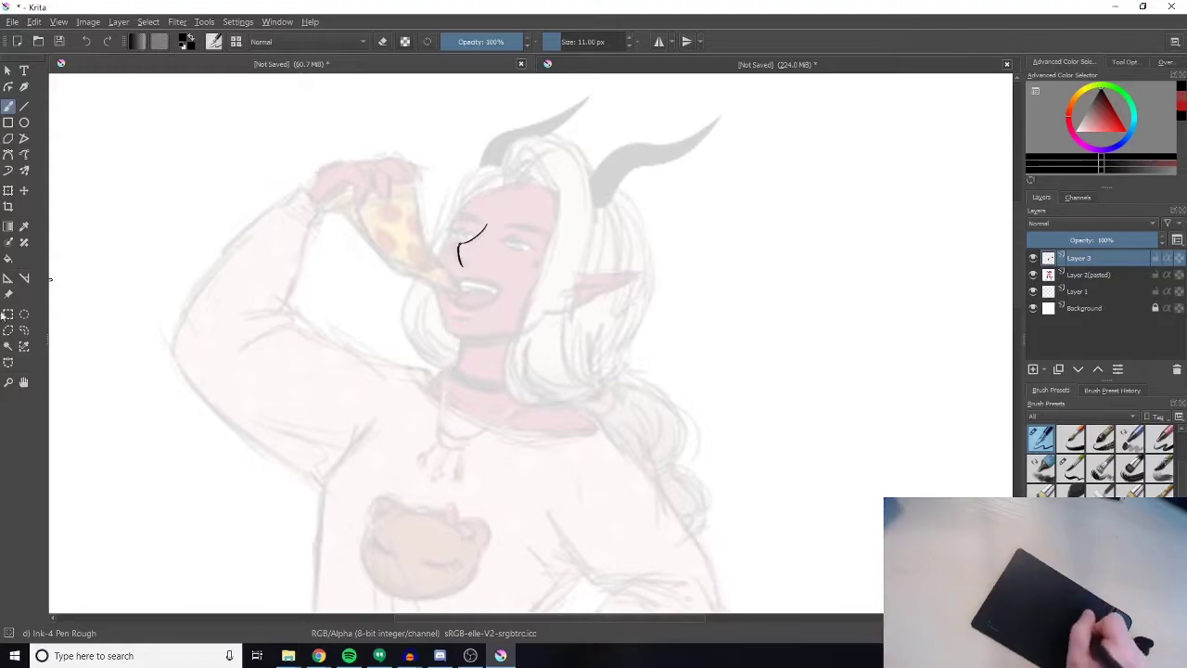
{"action": "left_click", "coordinate": [8, 382]}
{"action": "mouse_move", "coordinate": [918, 81]}
{"action": "left_mouse_down"}
{"action": "mouse_move", "coordinate": [219, 580]}
{"action": "mouse_move", "coordinate": [113, 547]}
{"action": "left_mouse_up"}
{"action": "left_click", "coordinate": [8, 106]}
{"action": "key", "text": "ctrl+z"}
{"action": "key", "text": "ctrl+z"}
{"action": "left_click", "coordinate": [382, 42]}
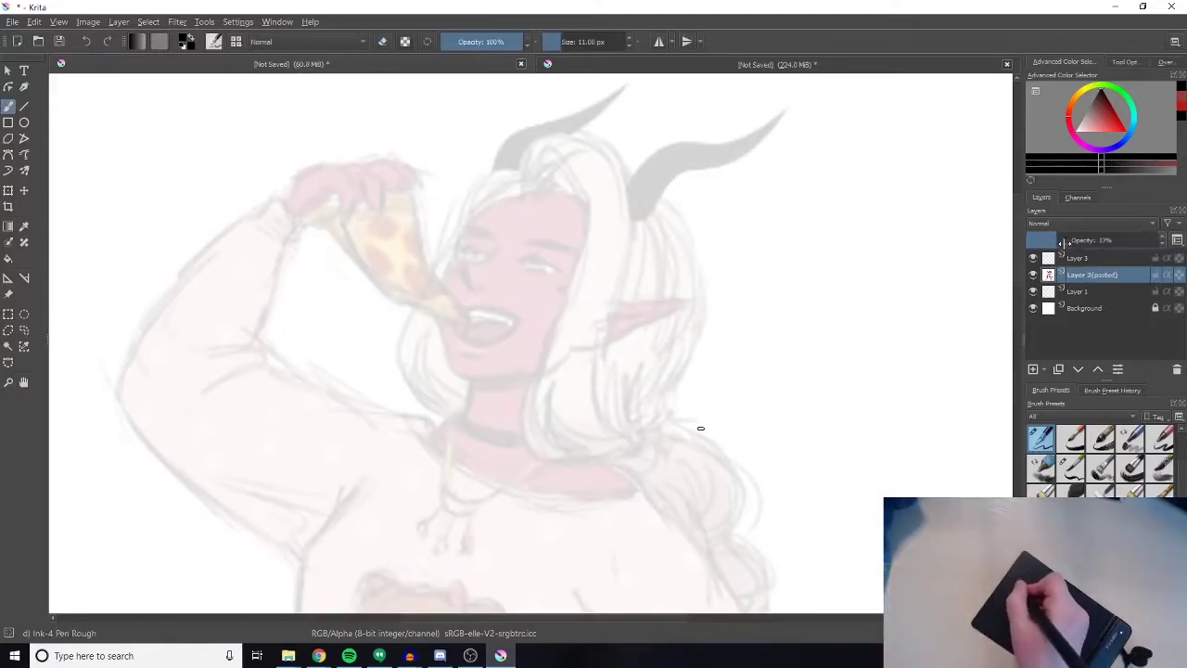
Raise the pasted layer's opacity slightly and ink the nose, both eyes, beauty mark and open mouth with fangs on Layer 3.
{"action": "mouse_move", "coordinate": [501, 247]}
{"action": "left_mouse_down"}
{"action": "mouse_move", "coordinate": [463, 263]}
{"action": "mouse_move", "coordinate": [467, 293]}
{"action": "mouse_move", "coordinate": [483, 295]}
{"action": "mouse_move", "coordinate": [480, 250]}
{"action": "mouse_move", "coordinate": [467, 243]}
{"action": "mouse_move", "coordinate": [559, 269]}
{"action": "mouse_move", "coordinate": [541, 273]}
{"action": "left_mouse_up"}
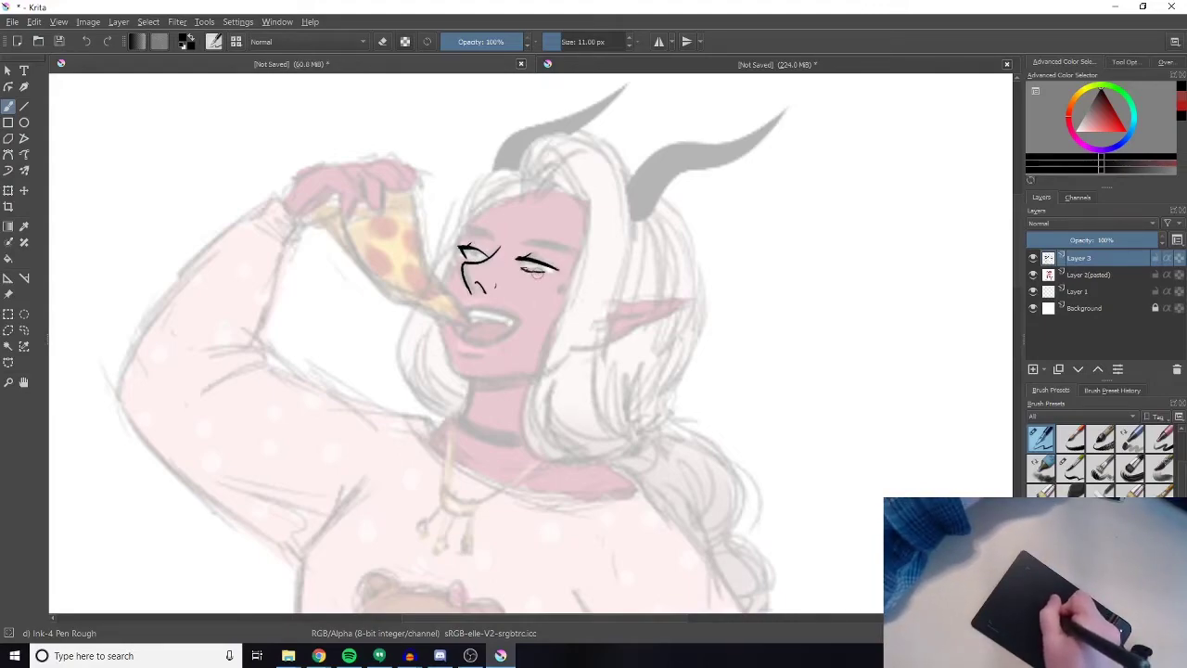
{"action": "left_click_drag", "start_coordinate": [477, 249], "coordinate": [461, 258]}
{"action": "left_click_drag", "start_coordinate": [532, 270], "coordinate": [521, 272]}
{"action": "mouse_move", "coordinate": [464, 310]}
{"action": "left_mouse_down"}
{"action": "mouse_move", "coordinate": [519, 321]}
{"action": "mouse_move", "coordinate": [464, 345]}
{"action": "mouse_move", "coordinate": [514, 325]}
{"action": "left_mouse_up"}
{"action": "key", "text": "ctrl+z"}
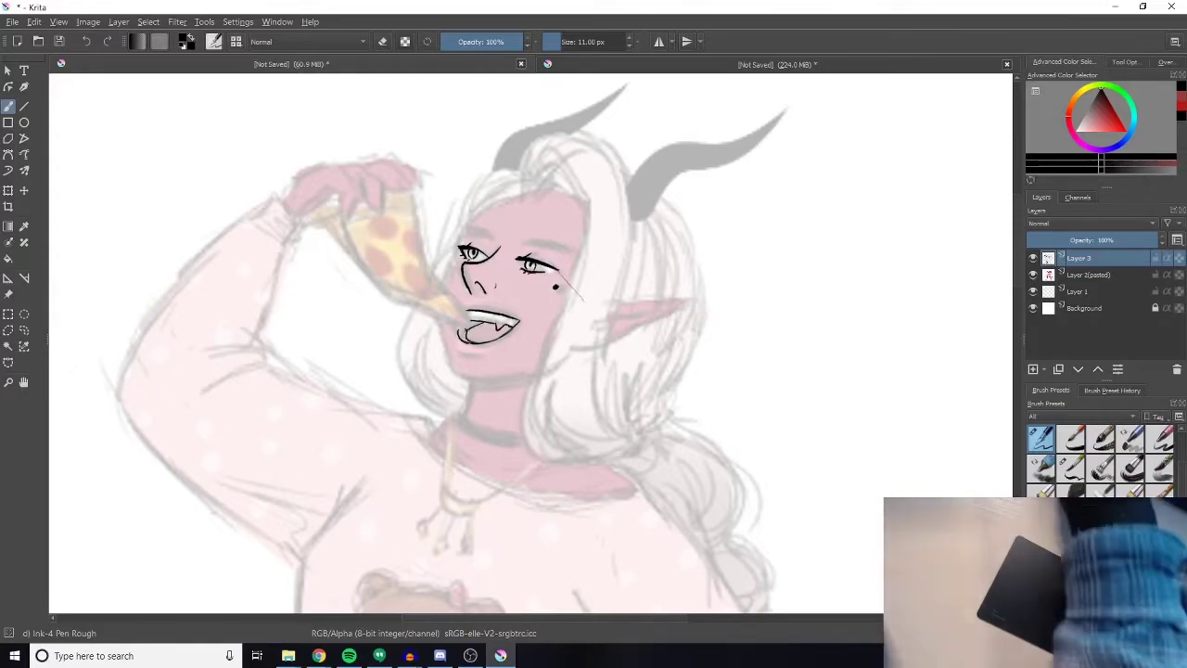
Ink the long front hair lock from the parting past the cheek to the collar, undoing uneven attempts and erasing overlapping lines.
{"action": "left_click_drag", "start_coordinate": [520, 196], "coordinate": [597, 139]}
{"action": "key", "text": "ctrl+z"}
{"action": "mouse_move", "coordinate": [526, 193]}
{"action": "left_mouse_down"}
{"action": "mouse_move", "coordinate": [582, 198]}
{"action": "mouse_move", "coordinate": [586, 246]}
{"action": "mouse_move", "coordinate": [554, 417]}
{"action": "left_mouse_up"}
{"action": "key", "text": "ctrl+z"}
{"action": "left_click_drag", "start_coordinate": [524, 197], "coordinate": [563, 443]}
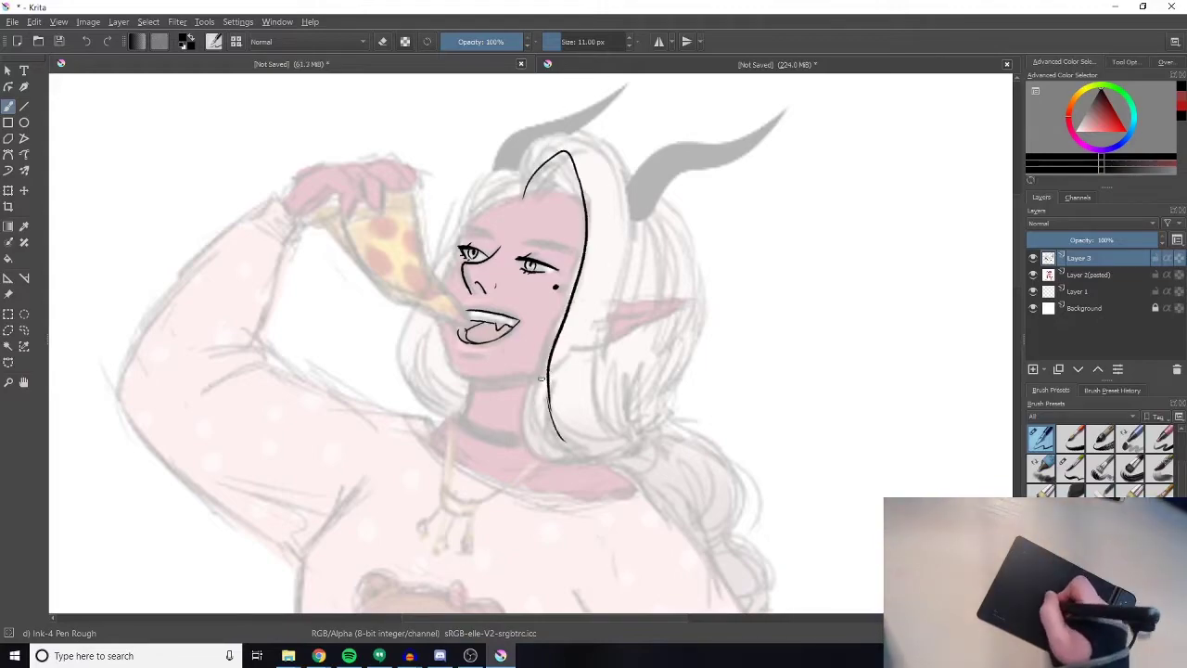
{"action": "left_click_drag", "start_coordinate": [579, 269], "coordinate": [551, 452]}
{"action": "mouse_move", "coordinate": [547, 372]}
{"action": "left_mouse_down"}
{"action": "mouse_move", "coordinate": [567, 464]}
{"action": "mouse_move", "coordinate": [571, 446]}
{"action": "mouse_move", "coordinate": [563, 462]}
{"action": "left_mouse_up"}
{"action": "key", "text": "e"}
{"action": "mouse_move", "coordinate": [556, 339]}
{"action": "left_mouse_down"}
{"action": "mouse_move", "coordinate": [541, 377]}
{"action": "mouse_move", "coordinate": [592, 456]}
{"action": "left_mouse_up"}
{"action": "key", "text": "e"}
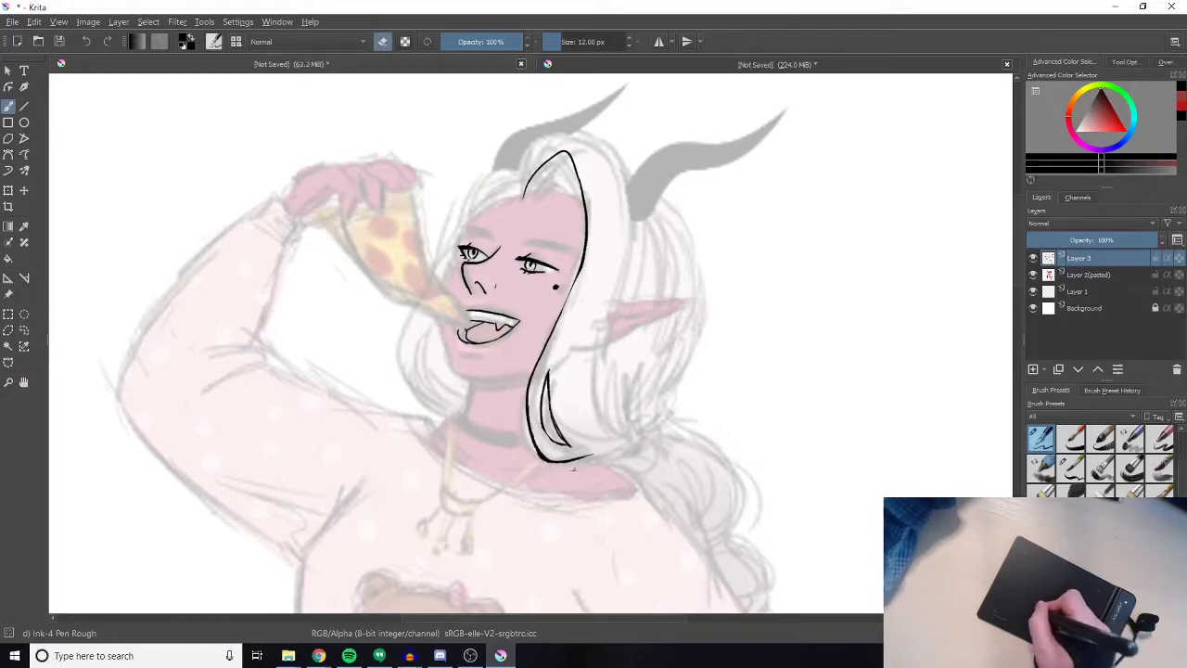
Refine the lower tip of the front hair lock and add fine strands inside the parting above the forehead.
{"action": "key", "text": "e"}
{"action": "left_click_drag", "start_coordinate": [543, 420], "coordinate": [573, 447]}
{"action": "key", "text": "e"}
{"action": "key", "text": "e"}
{"action": "mouse_move", "coordinate": [568, 157]}
{"action": "left_mouse_down"}
{"action": "mouse_move", "coordinate": [531, 193]}
{"action": "mouse_move", "coordinate": [559, 191]}
{"action": "left_mouse_up"}
{"action": "key", "text": "e"}
{"action": "key", "text": "e"}
Ink the hair curve at the parting, the face outline down to chin and jaw, and the neck line, erasing overshoot at the chin.
{"action": "mouse_move", "coordinate": [544, 136]}
{"action": "left_mouse_down"}
{"action": "mouse_move", "coordinate": [516, 198]}
{"action": "mouse_move", "coordinate": [459, 219]}
{"action": "mouse_move", "coordinate": [444, 290]}
{"action": "left_mouse_up"}
{"action": "key", "text": "ctrl+z"}
{"action": "mouse_move", "coordinate": [443, 329]}
{"action": "left_mouse_down"}
{"action": "mouse_move", "coordinate": [462, 385]}
{"action": "mouse_move", "coordinate": [473, 356]}
{"action": "mouse_move", "coordinate": [535, 370]}
{"action": "left_mouse_up"}
{"action": "key", "text": "e"}
{"action": "left_click_drag", "start_coordinate": [460, 383], "coordinate": [449, 378]}
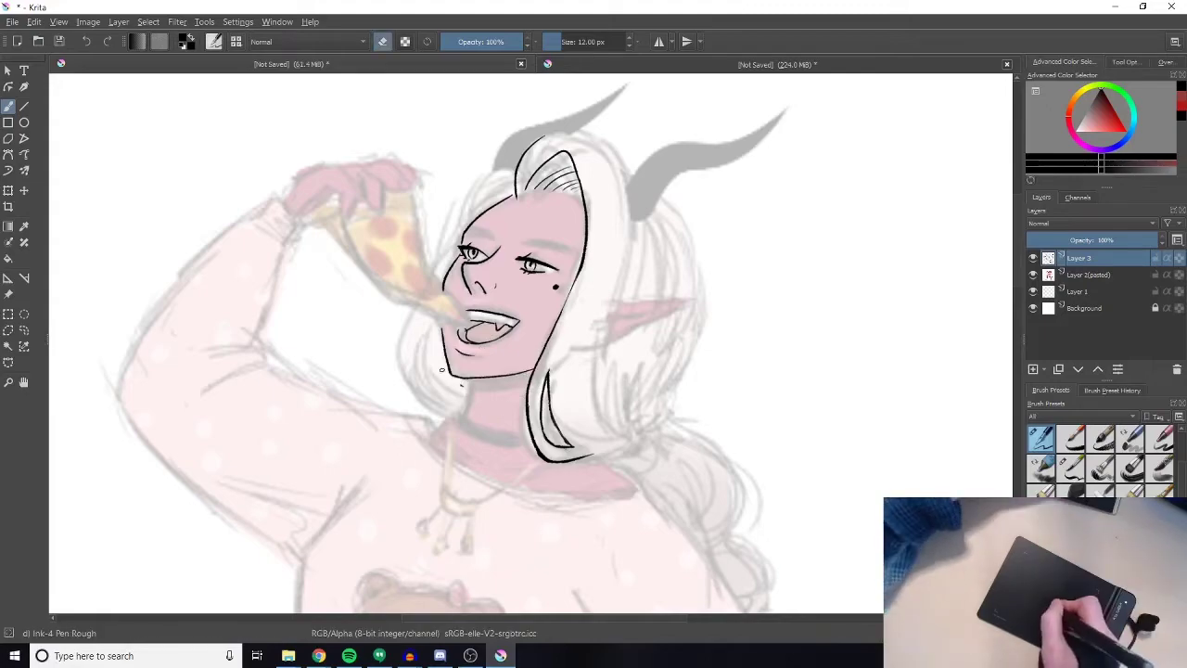
{"action": "key", "text": "e"}
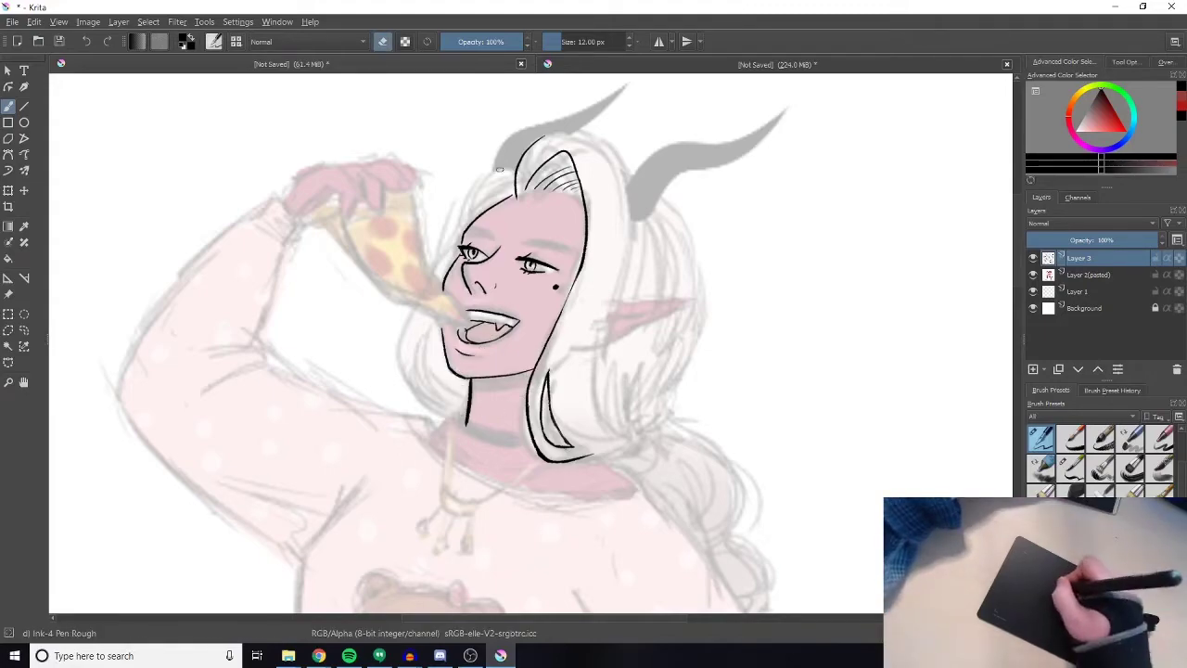
Ink the outer hair contour behind the pizza slice from the parting down to the neck, redoing the first stroke.
{"action": "key", "text": "e"}
{"action": "left_click_drag", "start_coordinate": [516, 169], "coordinate": [457, 234]}
{"action": "key", "text": "ctrl+z"}
{"action": "mouse_move", "coordinate": [516, 169]}
{"action": "left_mouse_down"}
{"action": "mouse_move", "coordinate": [454, 232]}
{"action": "mouse_move", "coordinate": [454, 417]}
{"action": "left_mouse_up"}
Ink both long edges of the pizza slice into the mouth and erase the hair line crossing it.
{"action": "left_click_drag", "start_coordinate": [412, 192], "coordinate": [472, 330]}
{"action": "mouse_move", "coordinate": [324, 228]}
{"action": "left_mouse_down"}
{"action": "mouse_move", "coordinate": [417, 311]}
{"action": "mouse_move", "coordinate": [473, 329]}
{"action": "left_mouse_up"}
{"action": "key", "text": "e"}
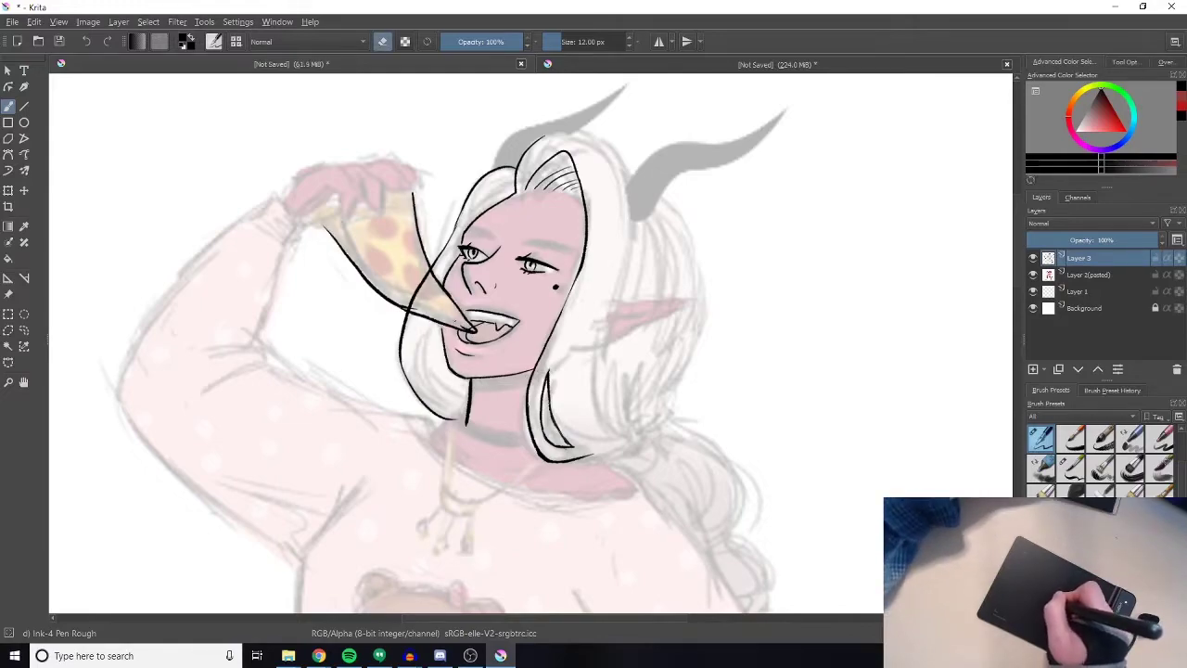
{"action": "left_click_drag", "start_coordinate": [418, 276], "coordinate": [430, 287]}
{"action": "key", "text": "e"}
{"action": "key", "text": "e"}
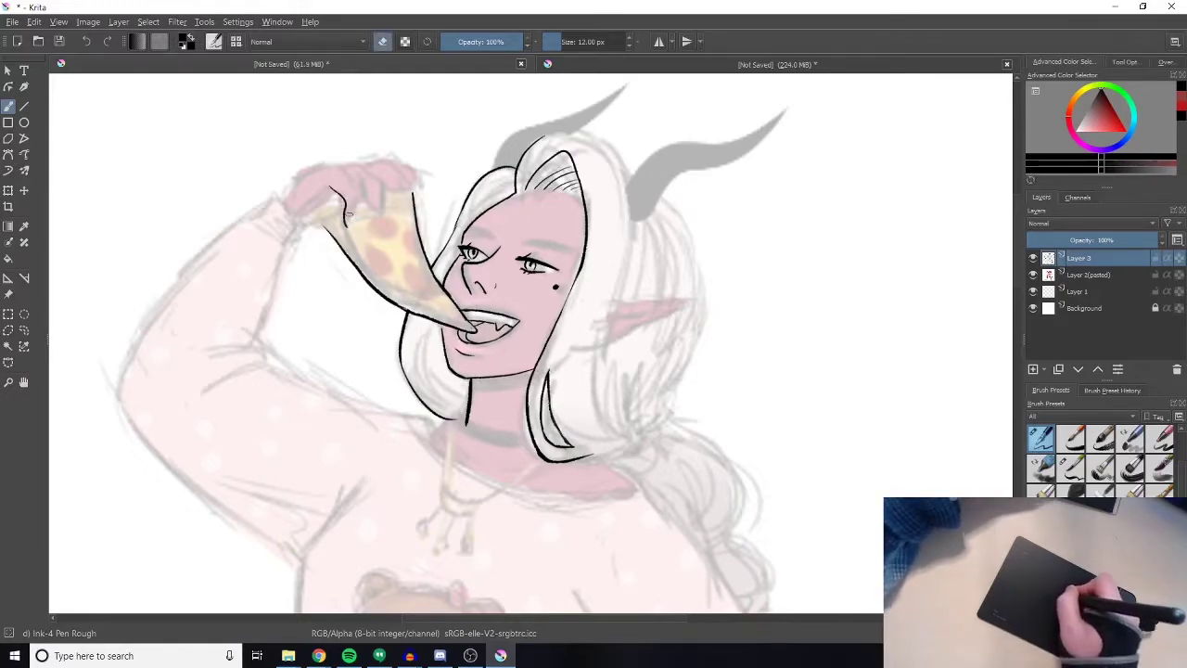
Ink the hand and fingers gripping the pizza slice and the sleeve cuff around the wrist.
{"action": "key", "text": "e"}
{"action": "left_click_drag", "start_coordinate": [330, 186], "coordinate": [349, 229]}
{"action": "left_click_drag", "start_coordinate": [342, 166], "coordinate": [349, 229]}
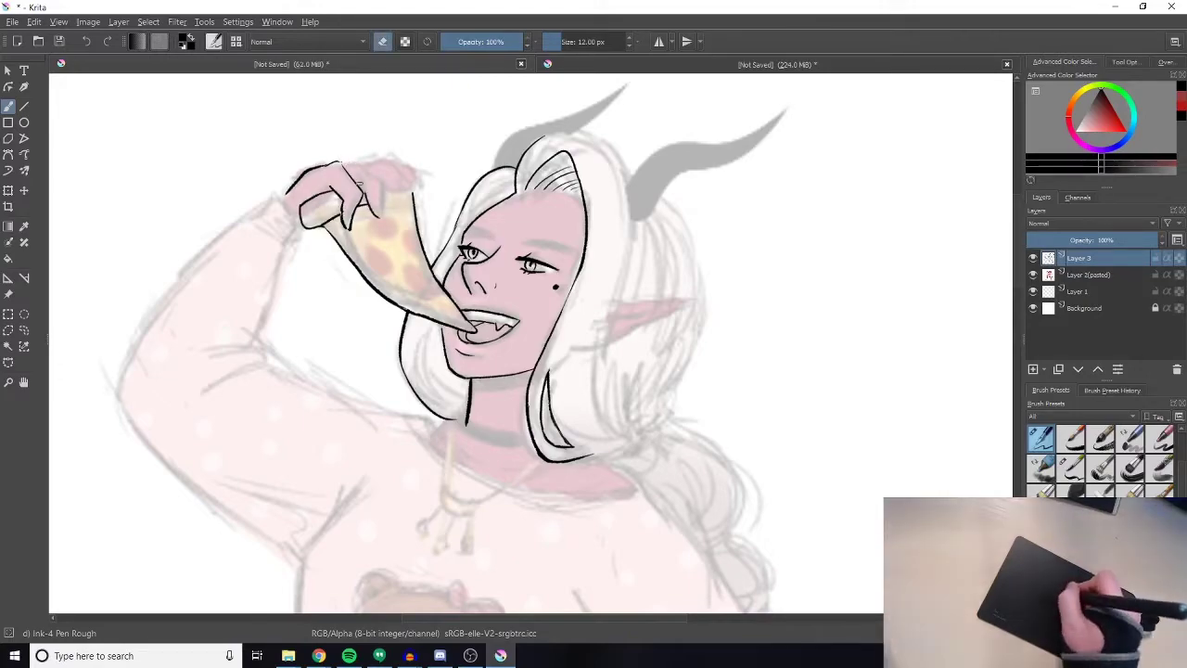
{"action": "key", "text": "e"}
{"action": "left_click_drag", "start_coordinate": [357, 159], "coordinate": [385, 225]}
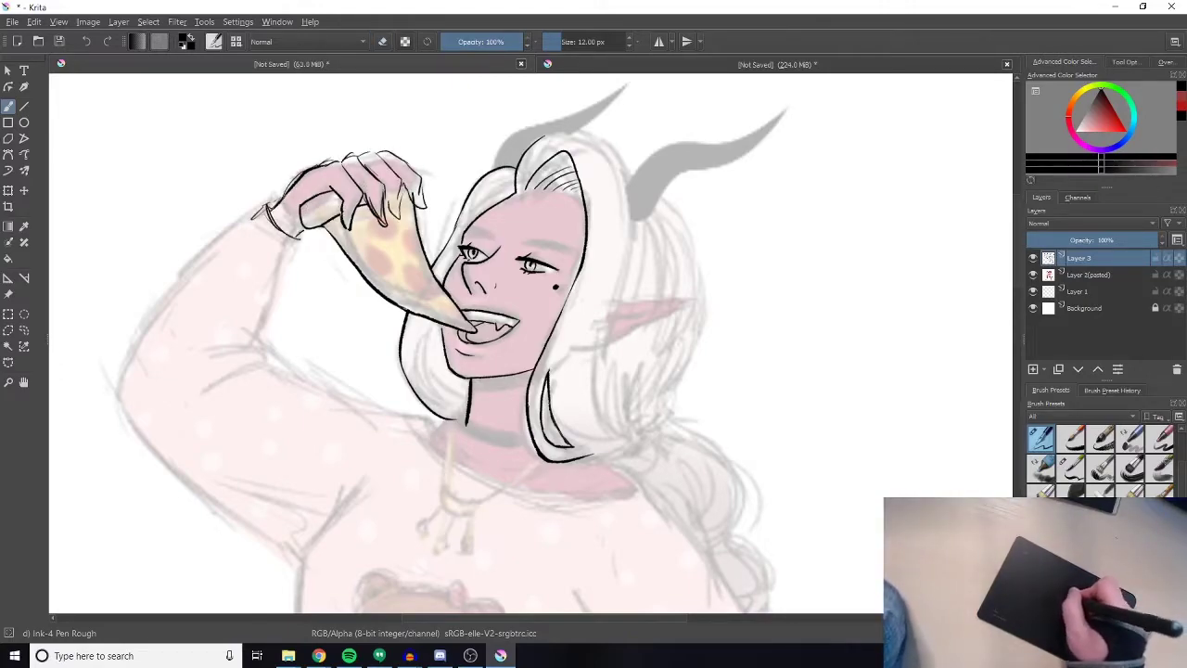
{"action": "left_click_drag", "start_coordinate": [268, 200], "coordinate": [303, 243]}
{"action": "left_click_drag", "start_coordinate": [245, 222], "coordinate": [280, 254]}
Ink the outer contour of the front hair from the crown past the ear to the shoulder, with strands at its tip.
{"action": "left_click_drag", "start_coordinate": [577, 136], "coordinate": [607, 382]}
{"action": "left_click_drag", "start_coordinate": [608, 371], "coordinate": [645, 443]}
{"action": "left_click_drag", "start_coordinate": [580, 412], "coordinate": [640, 454]}
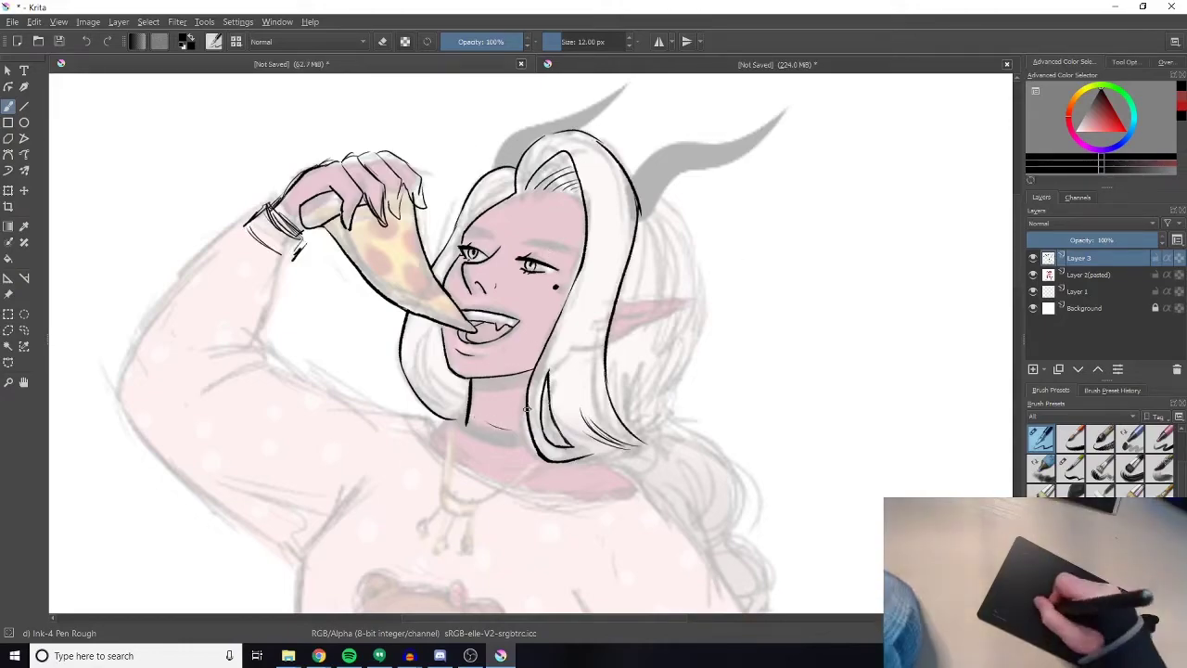
Ink the choker around the neck as a solid black band, including the part behind the hair lock.
{"action": "mouse_move", "coordinate": [526, 408]}
{"action": "left_mouse_down"}
{"action": "mouse_move", "coordinate": [468, 422]}
{"action": "mouse_move", "coordinate": [527, 425]}
{"action": "left_mouse_up"}
{"action": "left_click_drag", "start_coordinate": [544, 410], "coordinate": [553, 429]}
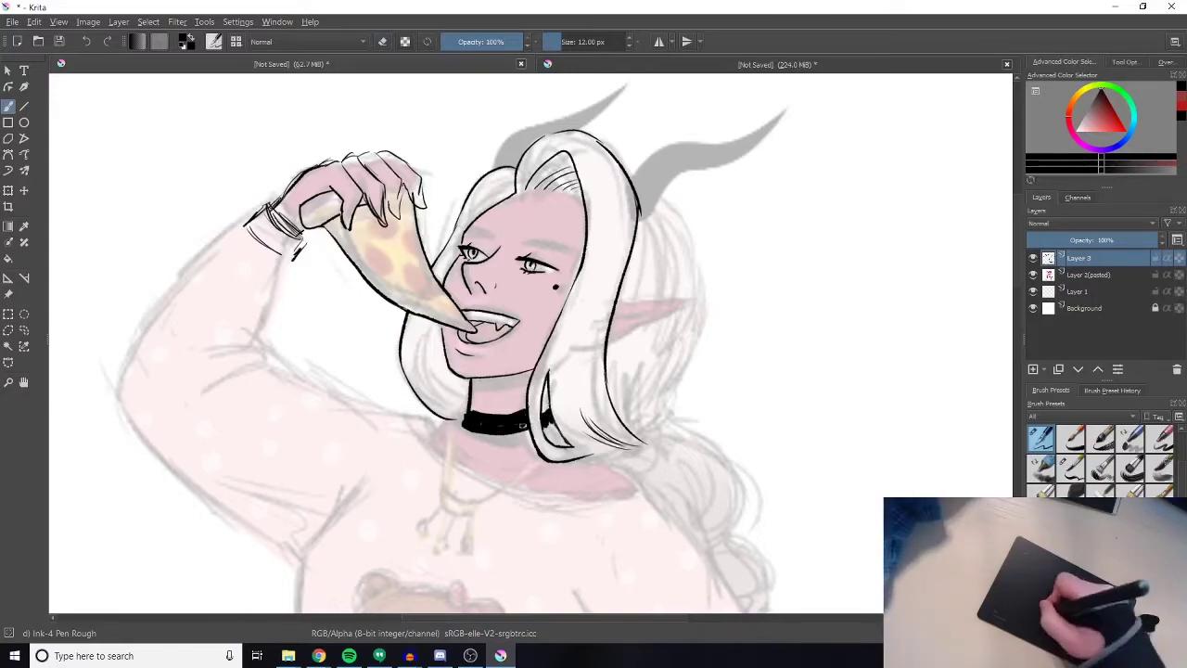
Ink the pointed ear, the outer contour of the back hair and the shoulder line beside the front hair lock.
{"action": "left_click_drag", "start_coordinate": [610, 321], "coordinate": [696, 301]}
{"action": "left_click_drag", "start_coordinate": [694, 304], "coordinate": [614, 343]}
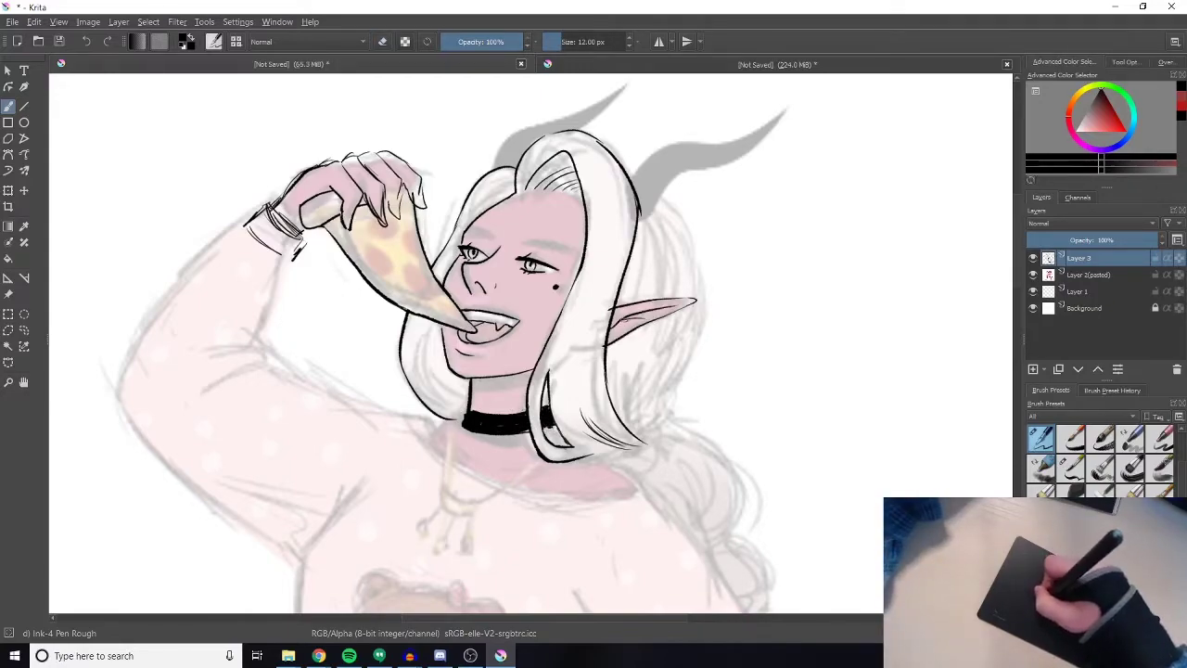
{"action": "mouse_move", "coordinate": [665, 197]}
{"action": "left_mouse_down"}
{"action": "mouse_move", "coordinate": [677, 427]}
{"action": "mouse_move", "coordinate": [747, 541]}
{"action": "left_mouse_up"}
{"action": "key", "text": "ctrl+z"}
{"action": "left_click_drag", "start_coordinate": [593, 482], "coordinate": [575, 363]}
{"action": "left_click_drag", "start_coordinate": [519, 334], "coordinate": [702, 408]}
{"action": "left_click_drag", "start_coordinate": [750, 413], "coordinate": [797, 447]}
{"action": "left_click_drag", "start_coordinate": [608, 374], "coordinate": [534, 357]}
Erase the rough sleeve cuff lines at the raised wrist and redraw the cuff edge cleanly.
{"action": "key", "text": "e"}
{"action": "left_click_drag", "start_coordinate": [428, 169], "coordinate": [460, 200]}
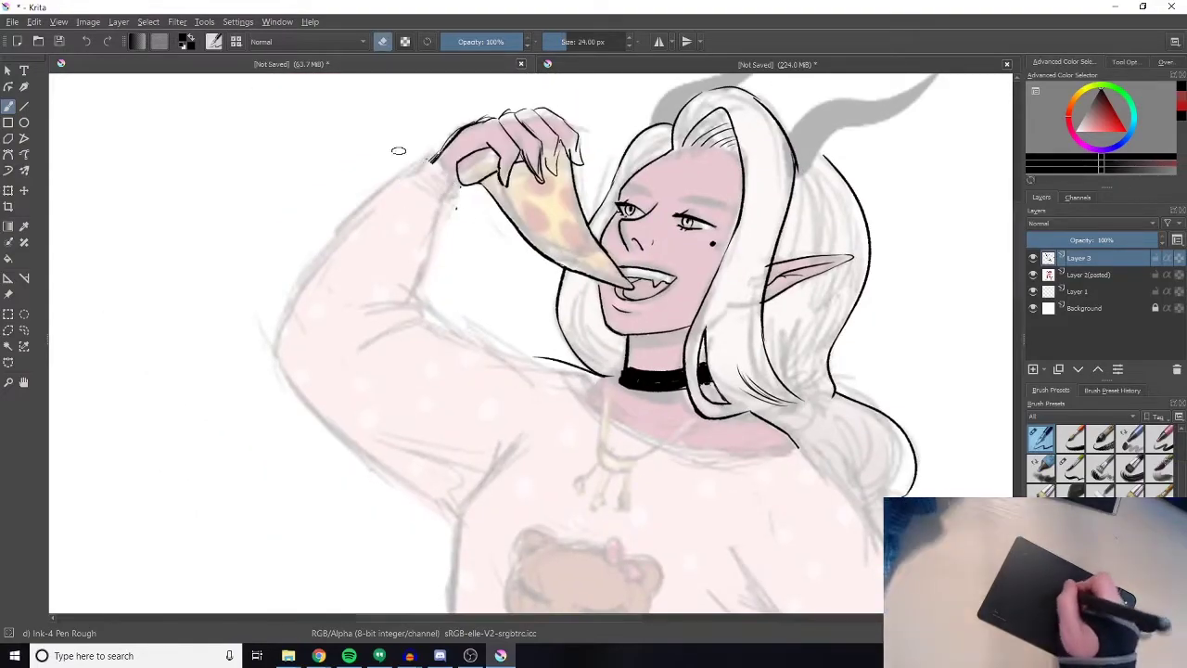
{"action": "left_click_drag", "start_coordinate": [433, 157], "coordinate": [409, 172]}
{"action": "left_click_drag", "start_coordinate": [445, 139], "coordinate": [445, 206]}
{"action": "key", "text": "e"}
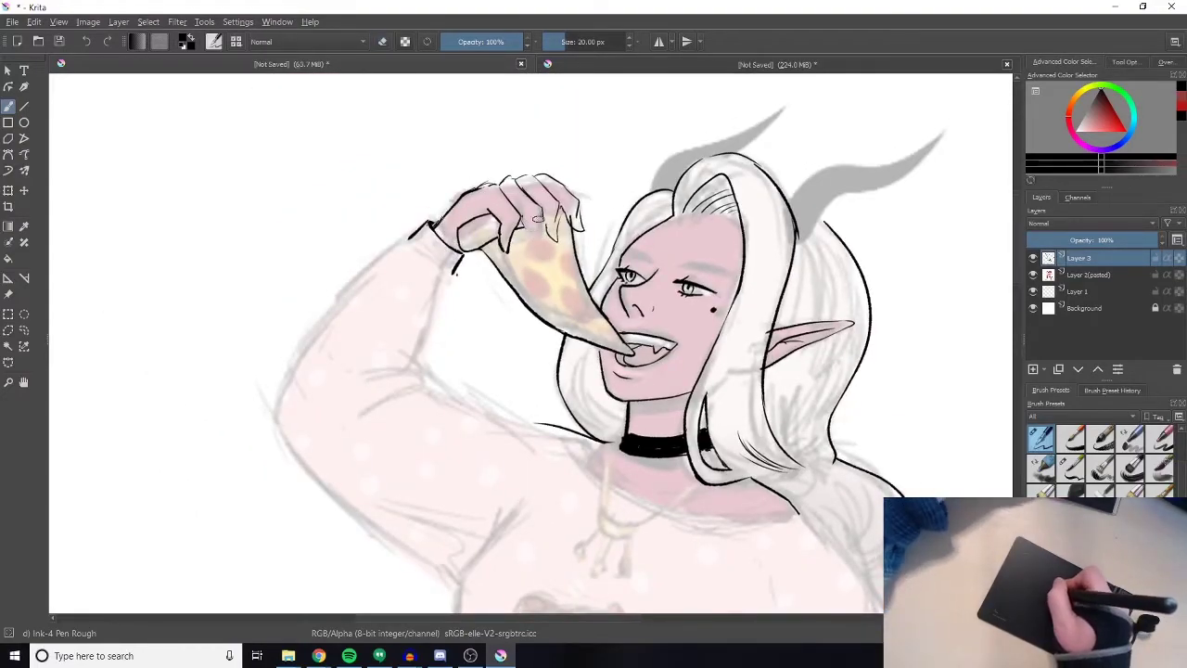
Ink the pointed fingernails over the pizza slice and clean up the outline of the gripping fingers.
{"action": "left_click_drag", "start_coordinate": [537, 236], "coordinate": [544, 248]}
{"action": "left_click_drag", "start_coordinate": [558, 207], "coordinate": [556, 247]}
{"action": "key", "text": "e"}
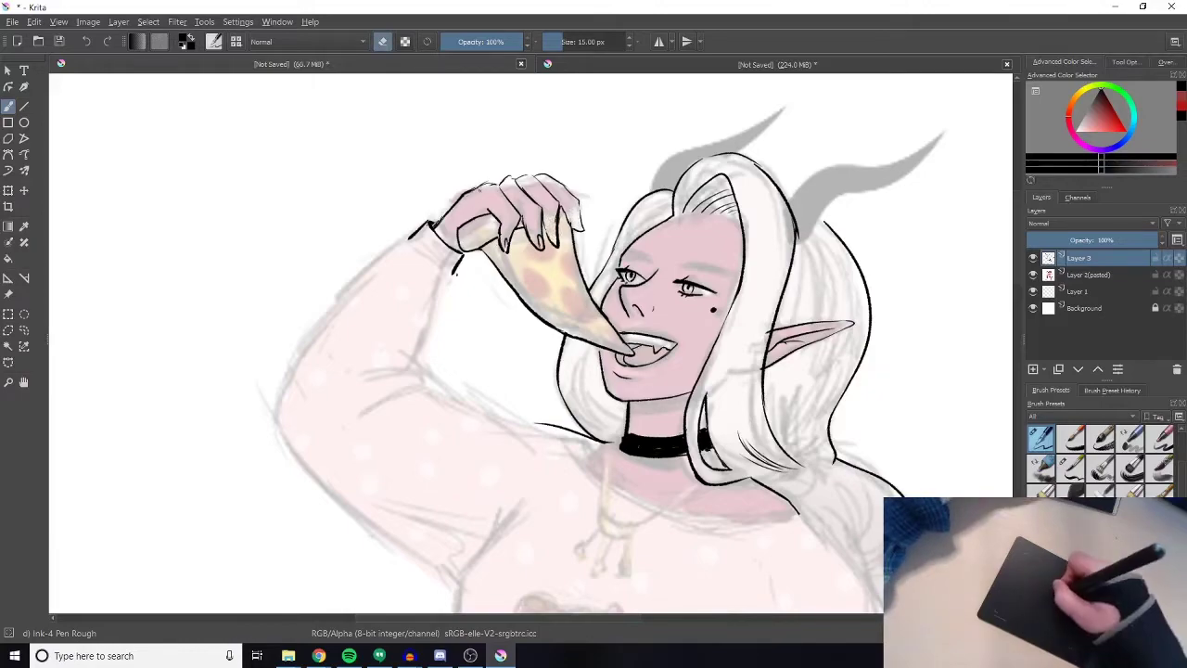
{"action": "mouse_move", "coordinate": [516, 178]}
{"action": "left_mouse_down"}
{"action": "mouse_move", "coordinate": [549, 176]}
{"action": "mouse_move", "coordinate": [581, 207]}
{"action": "mouse_move", "coordinate": [582, 230]}
{"action": "left_mouse_up"}
{"action": "key", "text": "e"}
{"action": "key", "text": "e"}
Ink loose strands inside the front hair around the face and along the lock by the shoulder.
{"action": "left_click_drag", "start_coordinate": [672, 212], "coordinate": [626, 242]}
{"action": "left_click_drag", "start_coordinate": [742, 309], "coordinate": [726, 394]}
{"action": "left_click_drag", "start_coordinate": [758, 335], "coordinate": [744, 434]}
{"action": "left_click_drag", "start_coordinate": [585, 361], "coordinate": [614, 428]}
Ink the outlines of both curved horns from their bases to the tips.
{"action": "left_click_drag", "start_coordinate": [785, 101], "coordinate": [718, 148]}
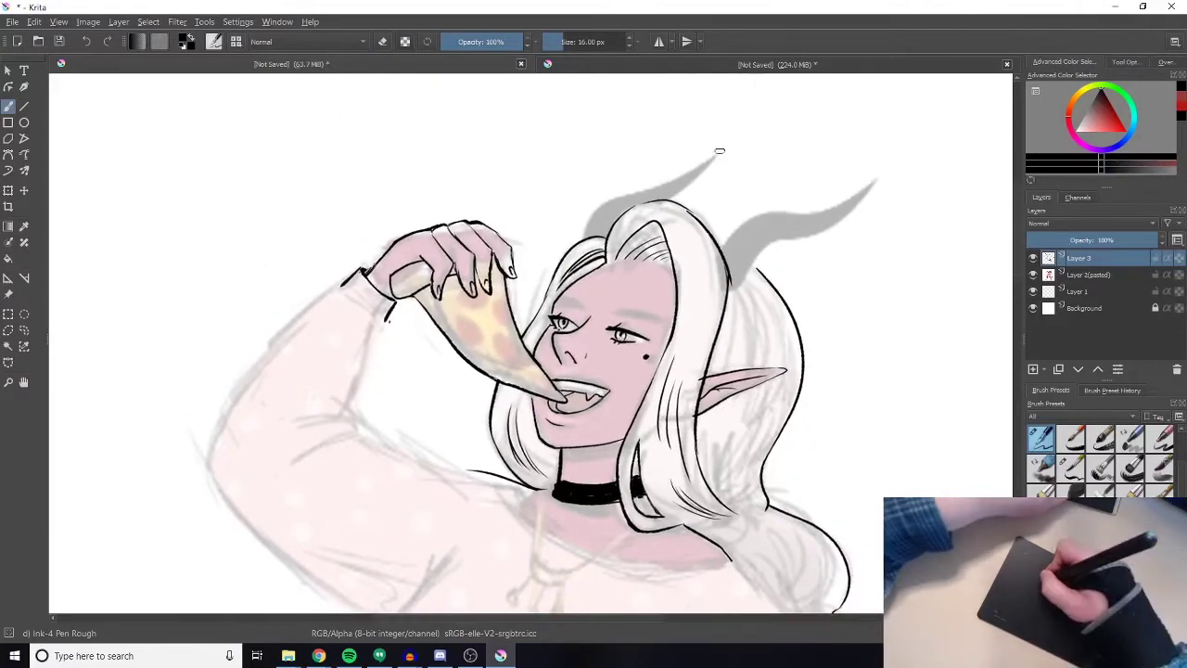
{"action": "left_click_drag", "start_coordinate": [585, 237], "coordinate": [726, 149]}
{"action": "left_click_drag", "start_coordinate": [664, 200], "coordinate": [727, 150]}
{"action": "left_click_drag", "start_coordinate": [720, 249], "coordinate": [842, 213]}
{"action": "mouse_move", "coordinate": [816, 216]}
{"action": "left_mouse_down"}
{"action": "mouse_move", "coordinate": [874, 183]}
{"action": "mouse_move", "coordinate": [814, 216]}
{"action": "left_mouse_up"}
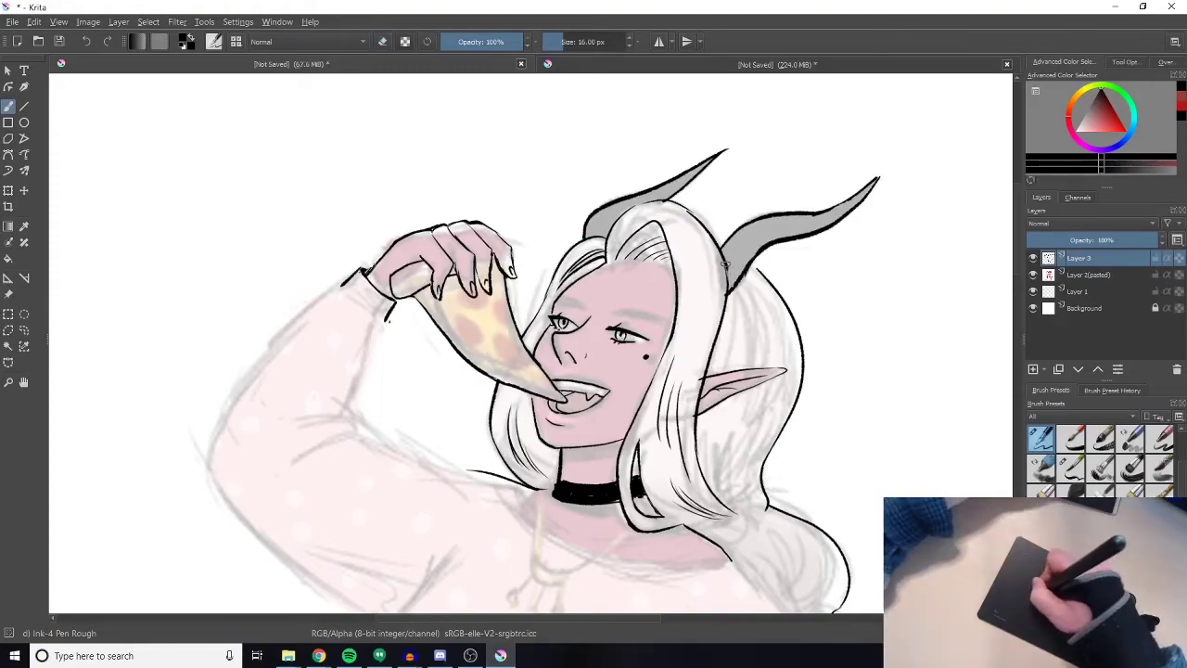
Ink strands in the back hair around the ear and the wide curved neckline of the sweater.
{"action": "left_click_drag", "start_coordinate": [658, 365], "coordinate": [689, 262]}
{"action": "left_click_drag", "start_coordinate": [788, 285], "coordinate": [751, 393]}
{"action": "left_click_drag", "start_coordinate": [784, 183], "coordinate": [794, 269]}
{"action": "left_click_drag", "start_coordinate": [691, 399], "coordinate": [691, 248]}
{"action": "mouse_move", "coordinate": [559, 230]}
{"action": "left_mouse_down"}
{"action": "mouse_move", "coordinate": [820, 358]}
{"action": "mouse_move", "coordinate": [784, 316]}
{"action": "left_mouse_up"}
{"action": "key", "text": "ctrl+z"}
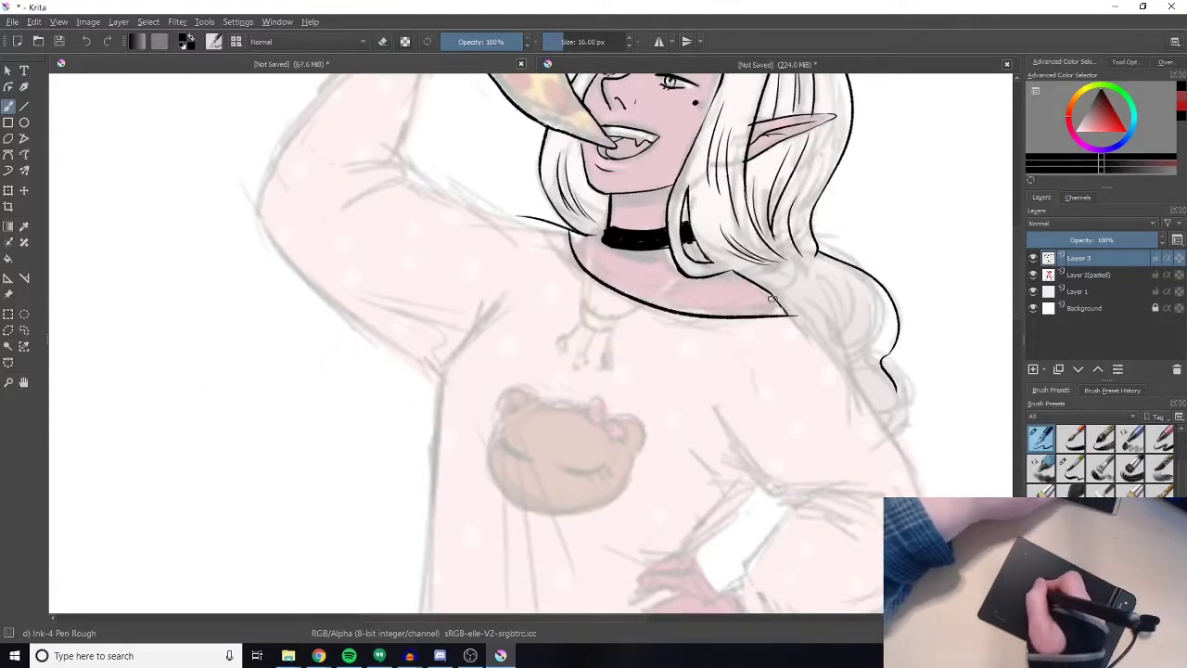
Draw both eyebrows with the Chalk Details brush and hide the pasted sketch layer to check them.
{"action": "mouse_move", "coordinate": [598, 241]}
{"action": "left_mouse_down"}
{"action": "mouse_move", "coordinate": [739, 368]}
{"action": "mouse_move", "coordinate": [667, 426]}
{"action": "left_mouse_up"}
{"action": "left_click", "coordinate": [236, 42]}
{"action": "left_click", "coordinate": [410, 217]}
{"action": "left_click", "coordinate": [680, 236]}
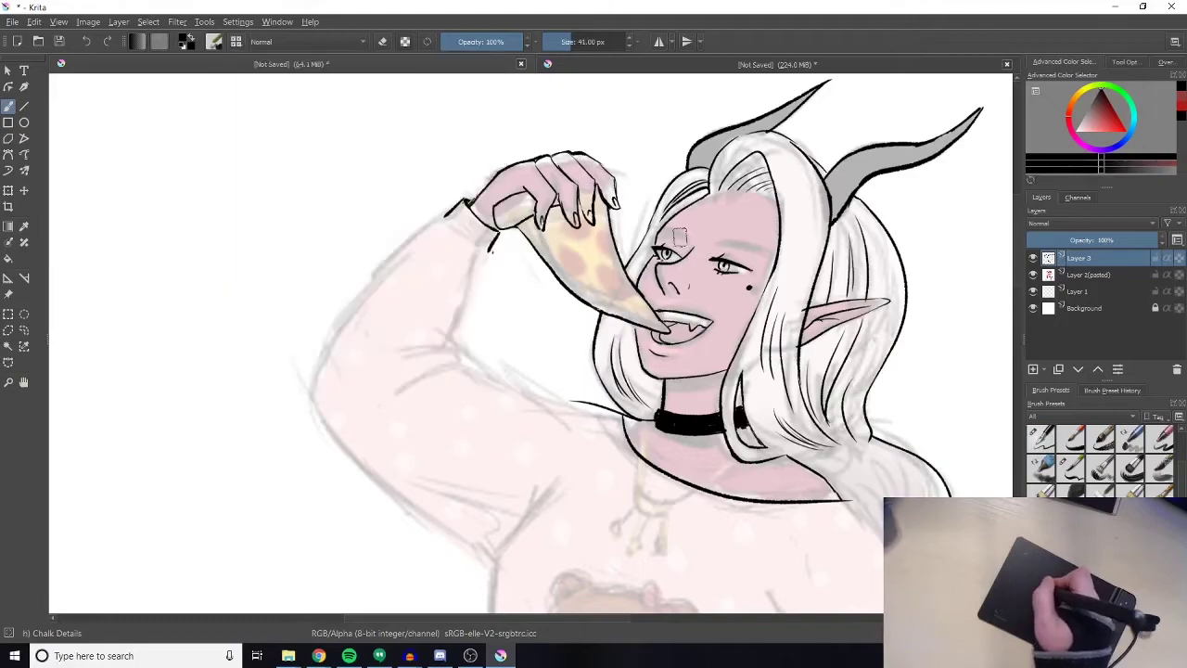
{"action": "left_click", "coordinate": [1033, 276]}
{"action": "left_click_drag", "start_coordinate": [802, 371], "coordinate": [687, 389]}
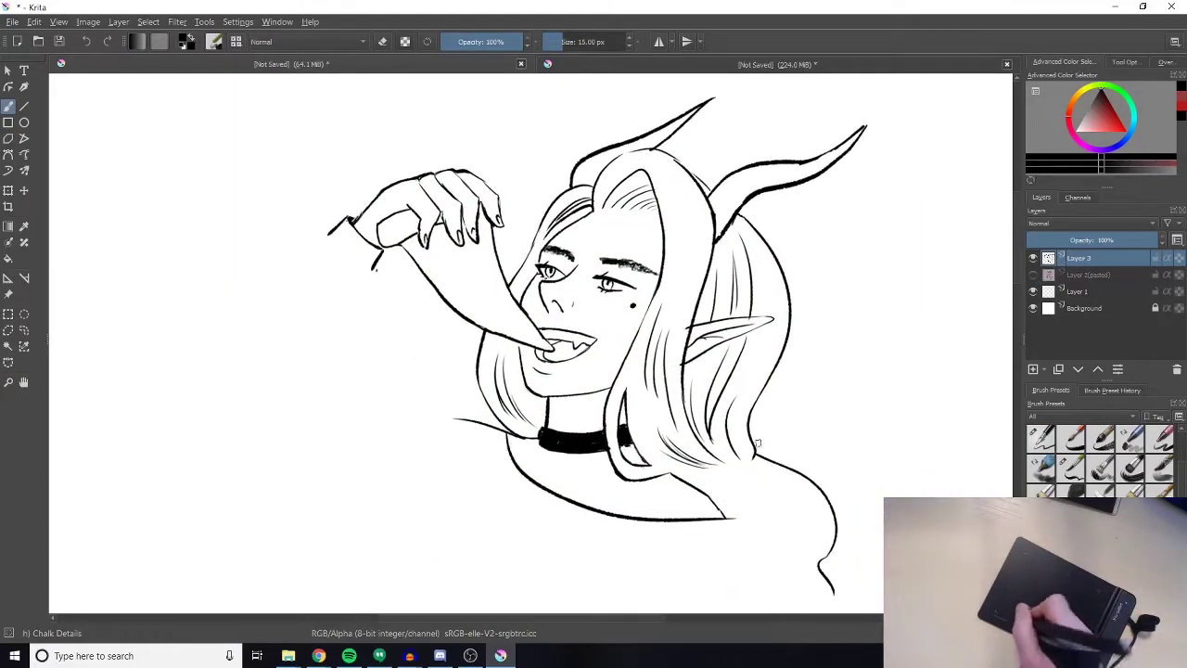
Switch back to the Ink-4 Pen Rough brush and ink the raised arm's sleeve with its elbow and armpit folds.
{"action": "left_click", "coordinate": [235, 42]}
{"action": "left_click", "coordinate": [343, 167]}
{"action": "left_click", "coordinate": [679, 162]}
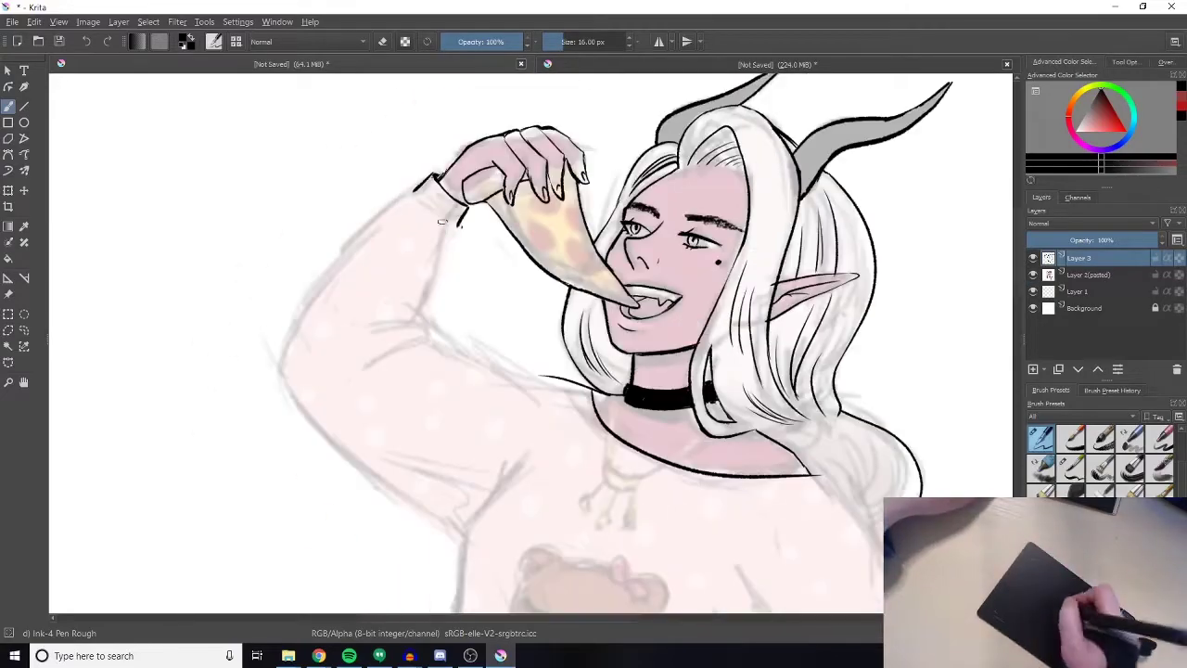
{"action": "mouse_move", "coordinate": [444, 202]}
{"action": "left_mouse_down"}
{"action": "mouse_move", "coordinate": [428, 327]}
{"action": "mouse_move", "coordinate": [543, 382]}
{"action": "left_mouse_up"}
{"action": "mouse_move", "coordinate": [414, 194]}
{"action": "left_mouse_down"}
{"action": "mouse_move", "coordinate": [300, 400]}
{"action": "mouse_move", "coordinate": [450, 539]}
{"action": "left_mouse_up"}
{"action": "mouse_move", "coordinate": [470, 516]}
{"action": "left_mouse_down"}
{"action": "mouse_move", "coordinate": [484, 426]}
{"action": "mouse_move", "coordinate": [417, 435]}
{"action": "left_mouse_up"}
{"action": "left_click_drag", "start_coordinate": [466, 385], "coordinate": [401, 507]}
{"action": "left_click_drag", "start_coordinate": [594, 464], "coordinate": [562, 293]}
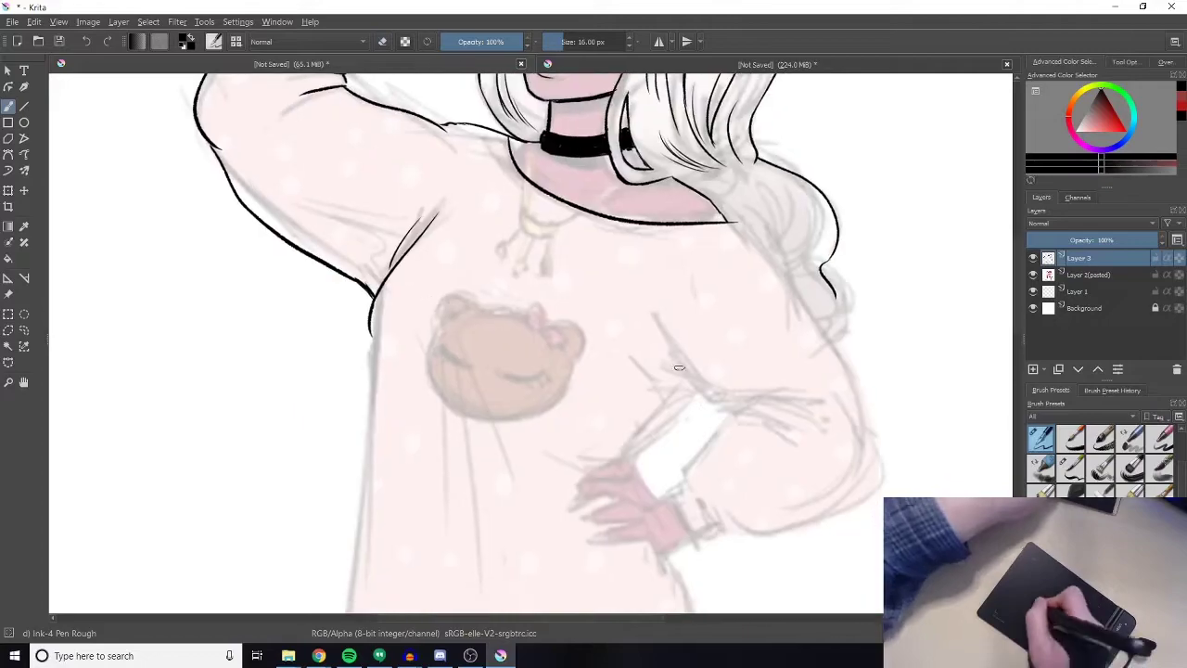
Ink the bent arm's sleeve with its cuff and folds, plus the sweater edge between the arm and waist.
{"action": "left_click_drag", "start_coordinate": [655, 325], "coordinate": [755, 430]}
{"action": "left_click_drag", "start_coordinate": [734, 221], "coordinate": [878, 433]}
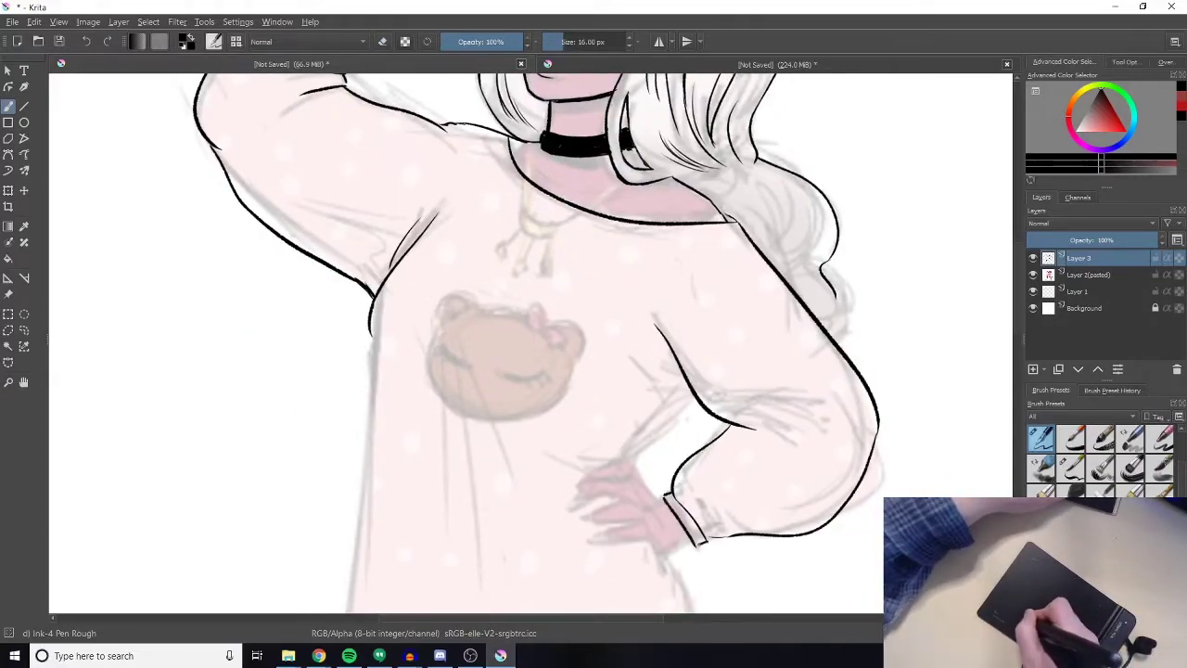
{"action": "left_click_drag", "start_coordinate": [707, 541], "coordinate": [740, 535]}
{"action": "left_click_drag", "start_coordinate": [698, 404], "coordinate": [626, 463]}
{"action": "left_click_drag", "start_coordinate": [646, 363], "coordinate": [692, 399]}
Ink the sweater's side below the raised arm, the hand resting on the hip and the hip contour beneath it.
{"action": "left_click_drag", "start_coordinate": [625, 328], "coordinate": [706, 175]}
{"action": "left_click_drag", "start_coordinate": [451, 182], "coordinate": [440, 337]}
{"action": "left_click_drag", "start_coordinate": [450, 162], "coordinate": [451, 204]}
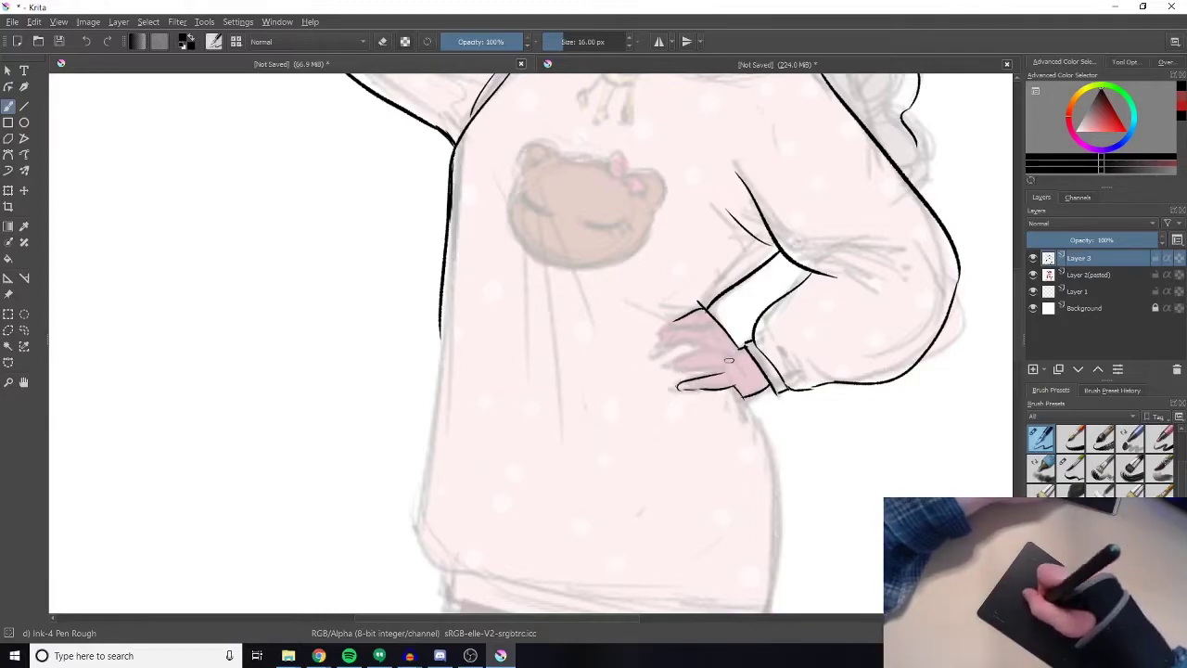
{"action": "left_click_drag", "start_coordinate": [715, 363], "coordinate": [668, 364]}
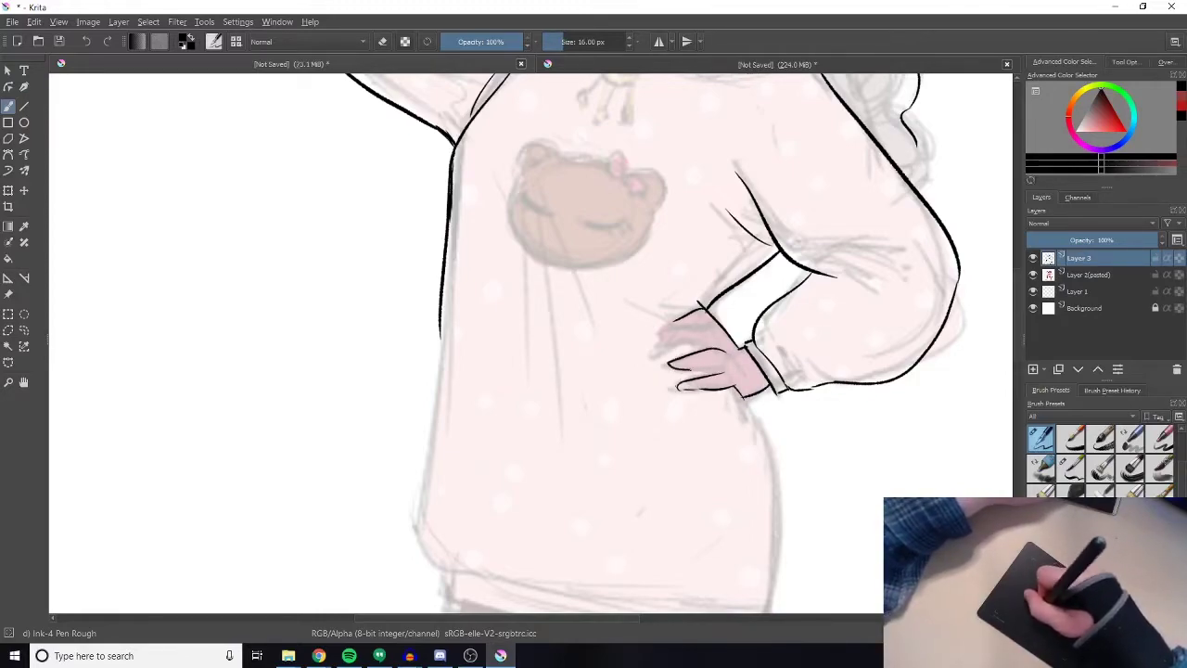
{"action": "left_click_drag", "start_coordinate": [746, 243], "coordinate": [776, 382]}
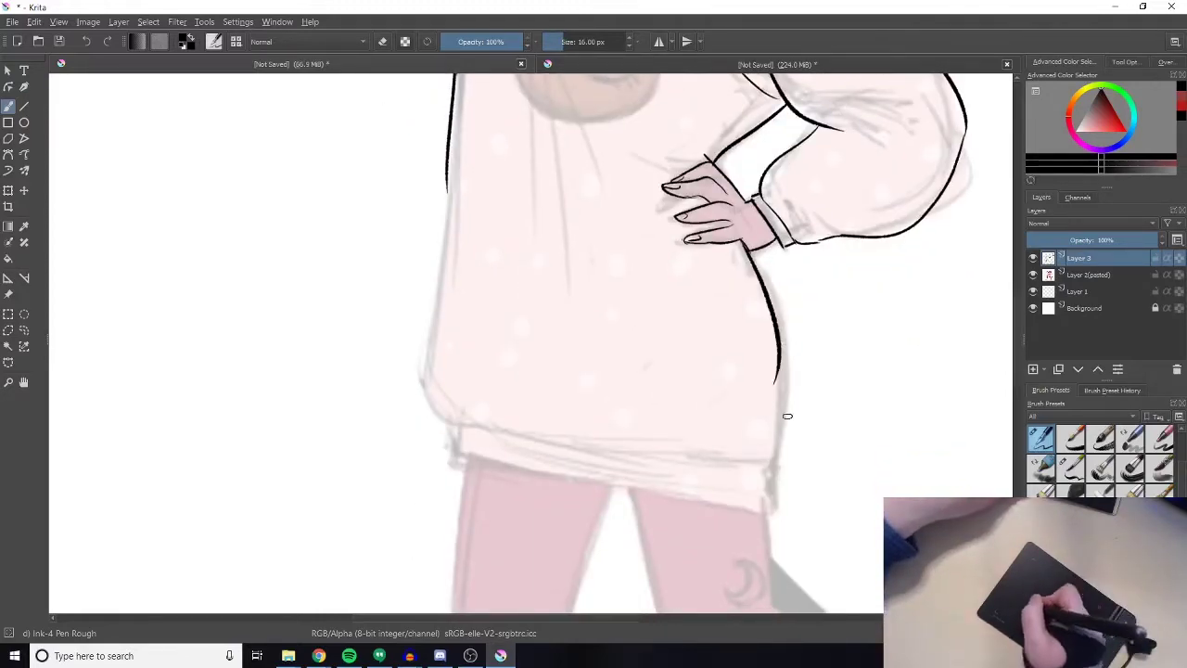
Ink the lower sides and hem band of the sweater, erasing the overshooting line at the hem corner.
{"action": "key", "text": "e"}
{"action": "mouse_move", "coordinate": [447, 184]}
{"action": "left_mouse_down"}
{"action": "mouse_move", "coordinate": [424, 358]}
{"action": "mouse_move", "coordinate": [452, 429]}
{"action": "mouse_move", "coordinate": [726, 453]}
{"action": "left_mouse_up"}
{"action": "key", "text": "ctrl+z"}
{"action": "key", "text": "ctrl+z"}
{"action": "left_click_drag", "start_coordinate": [775, 464], "coordinate": [775, 510]}
{"action": "left_click_drag", "start_coordinate": [448, 427], "coordinate": [448, 460]}
{"action": "mouse_move", "coordinate": [447, 460]}
{"action": "left_mouse_down"}
{"action": "mouse_move", "coordinate": [756, 509]}
{"action": "mouse_move", "coordinate": [651, 501]}
{"action": "mouse_move", "coordinate": [819, 507]}
{"action": "left_mouse_up"}
{"action": "key", "text": "ctrl+z"}
{"action": "key", "text": "ctrl+z"}
{"action": "key", "text": "e"}
{"action": "left_click_drag", "start_coordinate": [783, 508], "coordinate": [820, 508]}
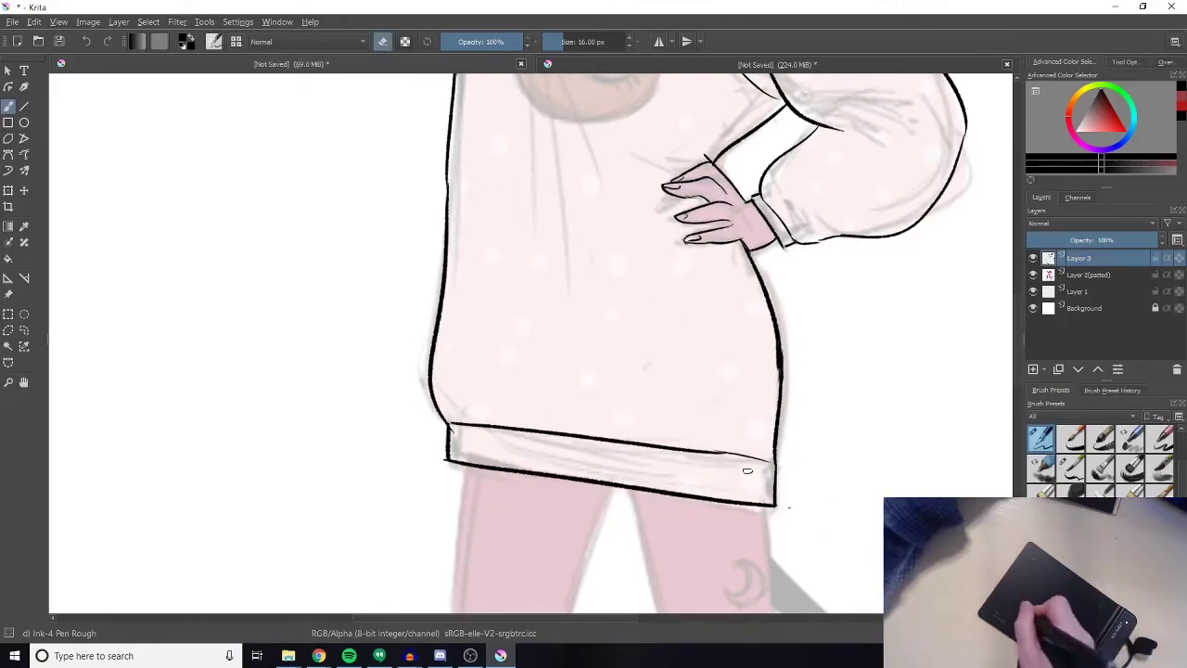
Ink long vertical fabric folds on the sweater front below the chest.
{"action": "left_click_drag", "start_coordinate": [593, 260], "coordinate": [618, 488]}
{"action": "key", "text": "e"}
{"action": "left_click_drag", "start_coordinate": [547, 299], "coordinate": [557, 440]}
{"action": "left_click_drag", "start_coordinate": [566, 293], "coordinate": [587, 504]}
{"action": "mouse_move", "coordinate": [582, 274]}
{"action": "left_mouse_down"}
{"action": "mouse_move", "coordinate": [618, 408]}
{"action": "mouse_move", "coordinate": [709, 402]}
{"action": "left_mouse_up"}
{"action": "left_click_drag", "start_coordinate": [523, 219], "coordinate": [540, 402]}
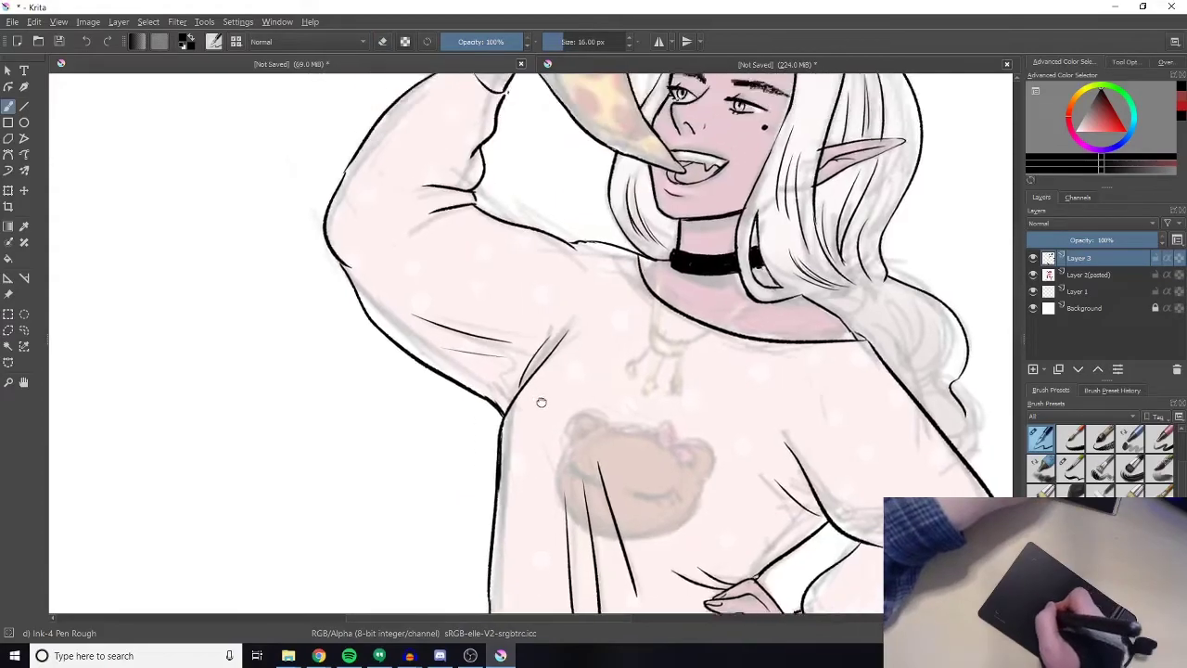
Ink both edges of the thigh nearest the tail, from the sweater hem to the knee, redoing uneven strokes.
{"action": "left_click_drag", "start_coordinate": [556, 593], "coordinate": [498, 83]}
{"action": "left_click_drag", "start_coordinate": [613, 121], "coordinate": [689, 424]}
{"action": "key", "text": "ctrl+z"}
{"action": "left_click_drag", "start_coordinate": [661, 341], "coordinate": [691, 458]}
{"action": "left_click_drag", "start_coordinate": [751, 140], "coordinate": [788, 454]}
{"action": "key", "text": "ctrl+z"}
{"action": "left_click_drag", "start_coordinate": [751, 141], "coordinate": [779, 459]}
{"action": "key", "text": "e"}
{"action": "left_click_drag", "start_coordinate": [791, 466], "coordinate": [762, 298]}
{"action": "key", "text": "e"}
{"action": "left_click_drag", "start_coordinate": [744, 243], "coordinate": [789, 543]}
{"action": "key", "text": "ctrl+z"}
{"action": "left_click_drag", "start_coordinate": [728, 155], "coordinate": [762, 314]}
{"action": "key", "text": "ctrl+z"}
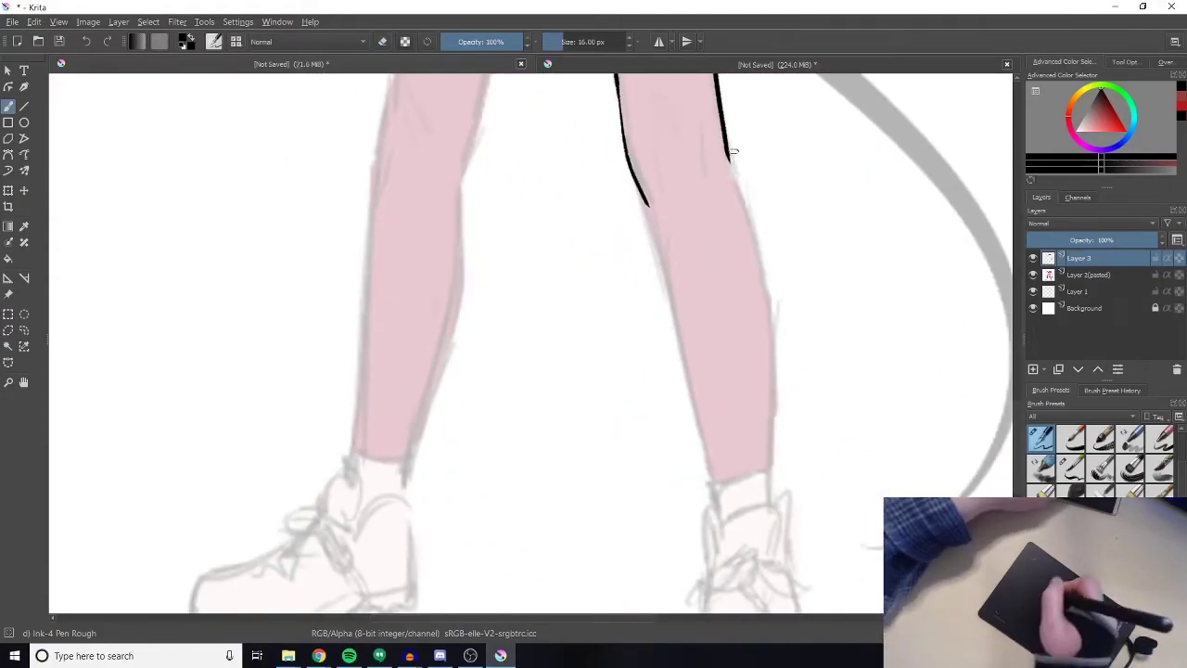
Ink the lower part of the leg nearest the tail and its sock top, erasing the overlap at the ankle.
{"action": "left_click_drag", "start_coordinate": [729, 154], "coordinate": [769, 512]}
{"action": "left_click_drag", "start_coordinate": [644, 201], "coordinate": [719, 530]}
{"action": "left_click_drag", "start_coordinate": [709, 486], "coordinate": [769, 472]}
{"action": "key", "text": "e"}
{"action": "left_click_drag", "start_coordinate": [718, 528], "coordinate": [709, 491]}
{"action": "key", "text": "e"}
Ink the knee crease and the crescent moon tattoo on the thigh nearest the tail.
{"action": "mouse_move", "coordinate": [499, 167]}
{"action": "left_mouse_down"}
{"action": "mouse_move", "coordinate": [592, 309]}
{"action": "mouse_move", "coordinate": [582, 473]}
{"action": "left_mouse_up"}
{"action": "left_click_drag", "start_coordinate": [777, 451], "coordinate": [783, 501]}
{"action": "left_click_drag", "start_coordinate": [760, 245], "coordinate": [753, 287]}
{"action": "left_click_drag", "start_coordinate": [766, 249], "coordinate": [755, 289]}
{"action": "key", "text": "ctrl+z"}
{"action": "key", "text": "ctrl+z"}
{"action": "key", "text": "ctrl+z"}
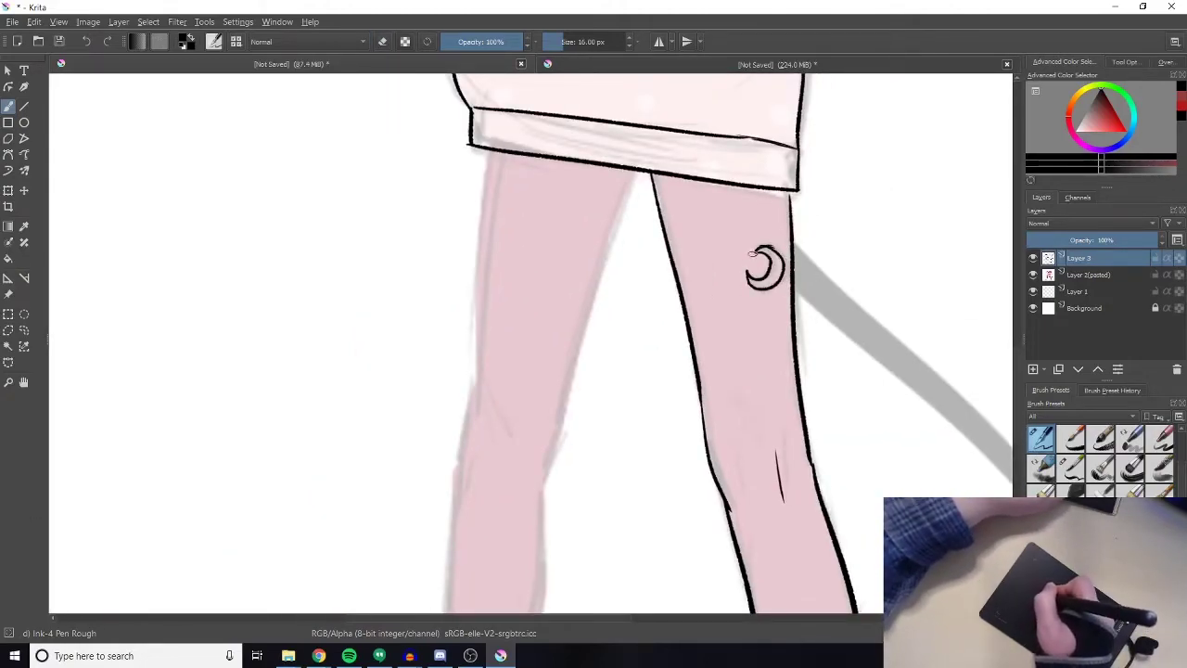
Ink both edges of the other leg from the sweater hem down to the ankle.
{"action": "left_click_drag", "start_coordinate": [637, 172], "coordinate": [545, 479]}
{"action": "mouse_move", "coordinate": [486, 151]}
{"action": "left_mouse_down"}
{"action": "mouse_move", "coordinate": [472, 442]}
{"action": "mouse_move", "coordinate": [547, 234]}
{"action": "left_mouse_up"}
{"action": "left_click_drag", "start_coordinate": [541, 209], "coordinate": [535, 331]}
{"action": "left_click_drag", "start_coordinate": [531, 288], "coordinate": [509, 570]}
{"action": "left_click_drag", "start_coordinate": [617, 268], "coordinate": [618, 343]}
{"action": "left_click_drag", "start_coordinate": [593, 389], "coordinate": [645, 264]}
{"action": "mouse_move", "coordinate": [669, 220]}
{"action": "left_mouse_down"}
{"action": "mouse_move", "coordinate": [618, 440]}
{"action": "mouse_move", "coordinate": [562, 451]}
{"action": "mouse_move", "coordinate": [618, 440]}
{"action": "left_mouse_up"}
{"action": "key", "text": "e"}
{"action": "key", "text": "e"}
Ink the side-facing shoe with its sock, tongue, laces, bow and ridged sole.
{"action": "left_click_drag", "start_coordinate": [575, 487], "coordinate": [621, 556]}
{"action": "left_click_drag", "start_coordinate": [555, 450], "coordinate": [582, 405]}
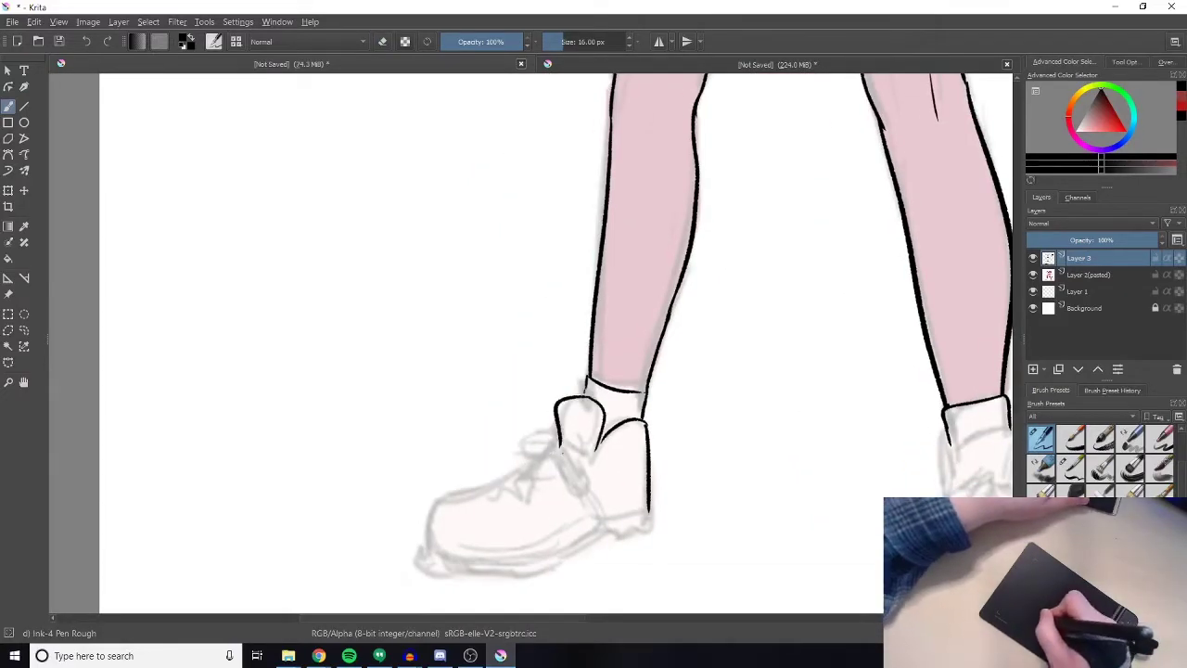
{"action": "left_click_drag", "start_coordinate": [560, 452], "coordinate": [601, 542]}
{"action": "left_click_drag", "start_coordinate": [623, 537], "coordinate": [649, 512]}
{"action": "mouse_move", "coordinate": [555, 451]}
{"action": "left_mouse_down"}
{"action": "mouse_move", "coordinate": [419, 560]}
{"action": "mouse_move", "coordinate": [649, 530]}
{"action": "mouse_move", "coordinate": [651, 505]}
{"action": "mouse_move", "coordinate": [442, 354]}
{"action": "left_mouse_up"}
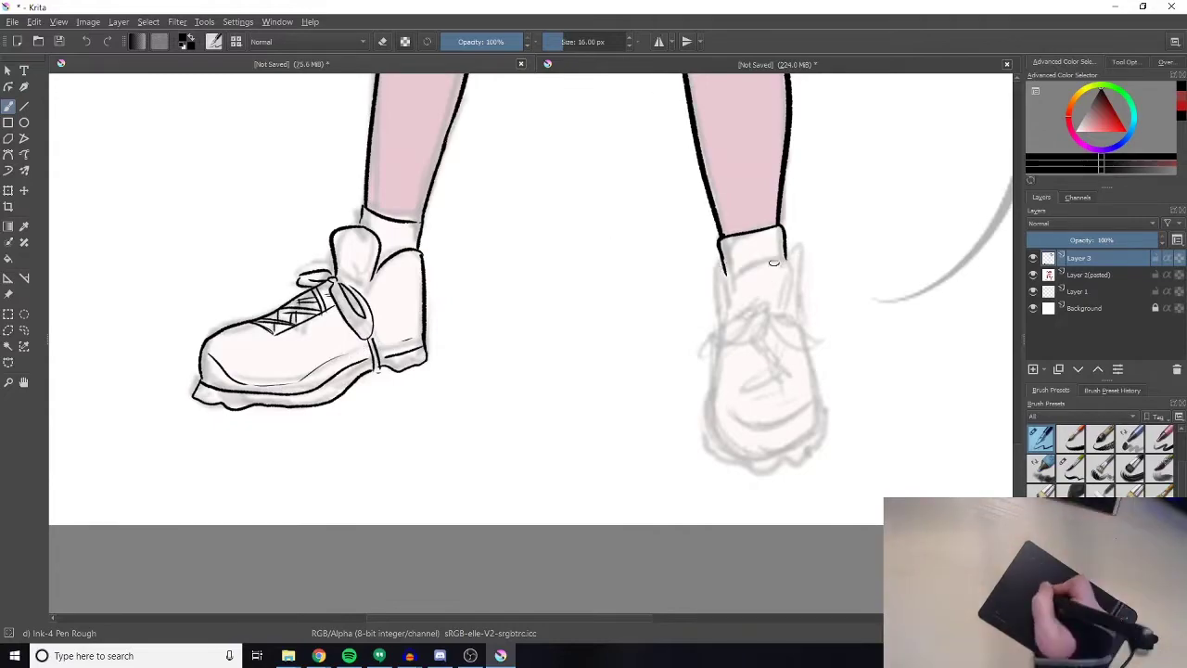
Ink the front-facing shoe with its tongue, crossed laces, bow, toe cap and ridged sole.
{"action": "mouse_move", "coordinate": [729, 265]}
{"action": "left_mouse_down"}
{"action": "mouse_move", "coordinate": [734, 303]}
{"action": "mouse_move", "coordinate": [826, 335]}
{"action": "left_mouse_up"}
{"action": "mouse_move", "coordinate": [733, 339]}
{"action": "left_mouse_down"}
{"action": "mouse_move", "coordinate": [697, 388]}
{"action": "mouse_move", "coordinate": [786, 394]}
{"action": "left_mouse_up"}
{"action": "left_click_drag", "start_coordinate": [808, 346], "coordinate": [824, 436]}
{"action": "left_click_drag", "start_coordinate": [720, 364], "coordinate": [708, 450]}
{"action": "mouse_move", "coordinate": [734, 423]}
{"action": "left_mouse_down"}
{"action": "mouse_move", "coordinate": [803, 409]}
{"action": "mouse_move", "coordinate": [725, 454]}
{"action": "mouse_move", "coordinate": [710, 443]}
{"action": "left_mouse_up"}
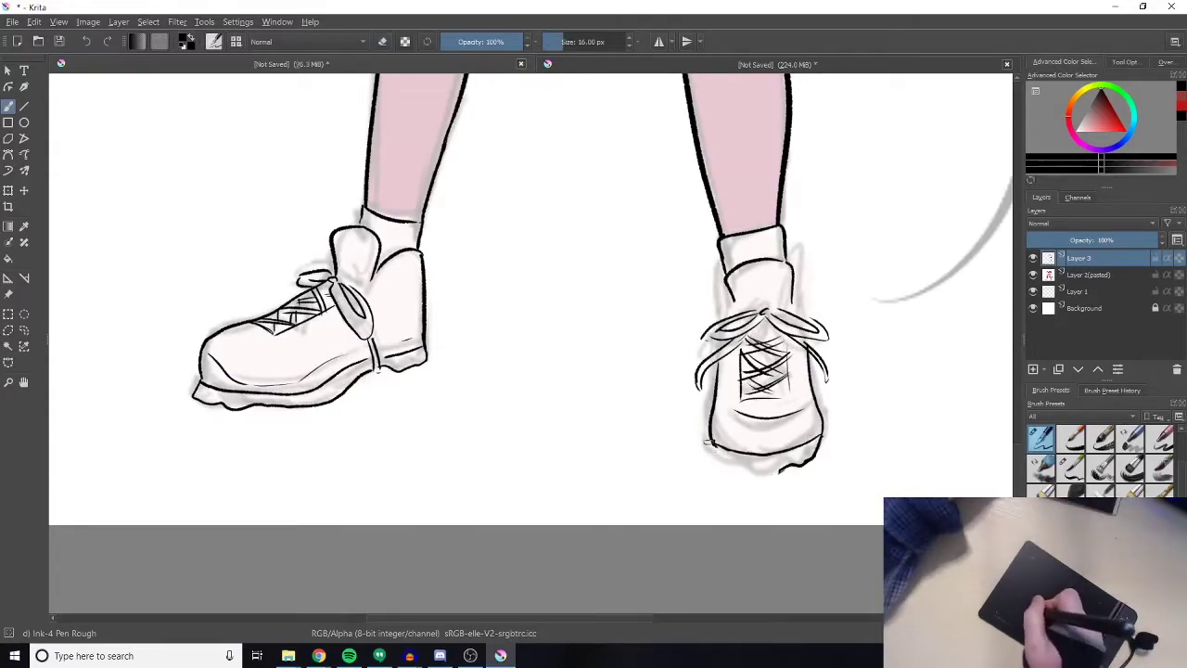
Ink both edges of the long curved tail from behind the thigh to its tip.
{"action": "left_click_drag", "start_coordinate": [732, 140], "coordinate": [621, 566]}
{"action": "left_click_drag", "start_coordinate": [614, 161], "coordinate": [853, 373]}
{"action": "mouse_move", "coordinate": [826, 348]}
{"action": "left_mouse_down"}
{"action": "mouse_move", "coordinate": [889, 431]}
{"action": "mouse_move", "coordinate": [910, 210]}
{"action": "left_mouse_up"}
{"action": "mouse_move", "coordinate": [924, 239]}
{"action": "left_mouse_down"}
{"action": "mouse_move", "coordinate": [892, 495]}
{"action": "mouse_move", "coordinate": [814, 536]}
{"action": "left_mouse_up"}
{"action": "left_click_drag", "start_coordinate": [807, 352], "coordinate": [733, 533]}
{"action": "left_click_drag", "start_coordinate": [575, 100], "coordinate": [792, 306]}
{"action": "left_click_drag", "start_coordinate": [792, 310], "coordinate": [776, 204]}
{"action": "left_click_drag", "start_coordinate": [769, 185], "coordinate": [876, 404]}
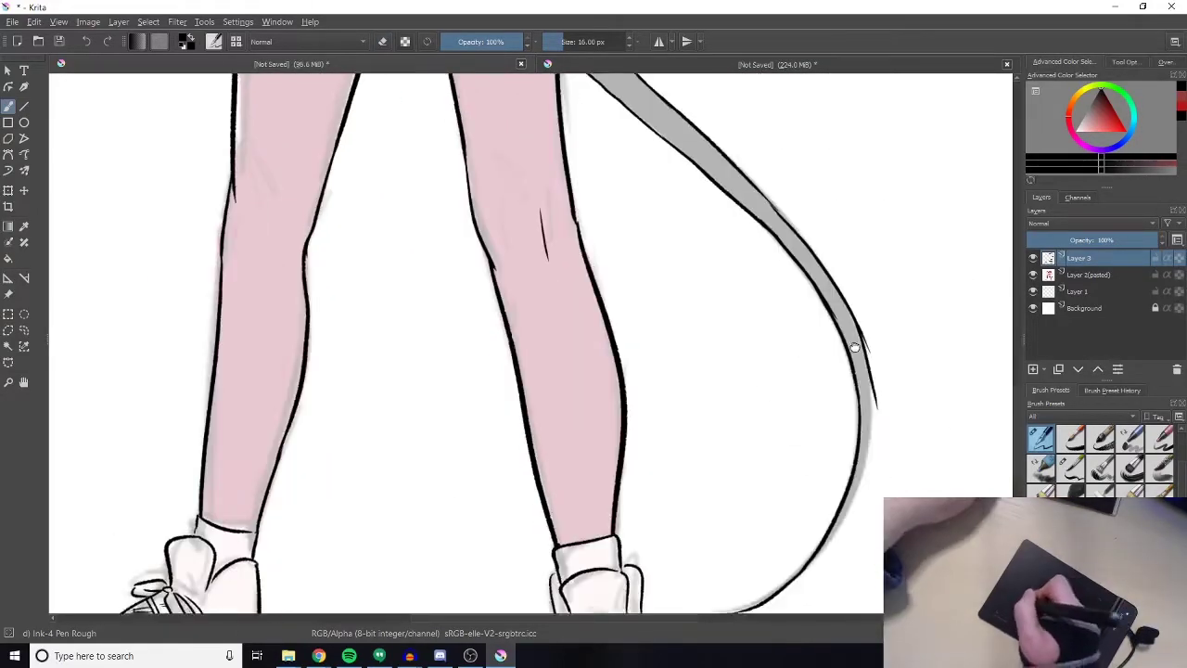
{"action": "left_click_drag", "start_coordinate": [868, 357], "coordinate": [807, 554]}
Ink the necklace with its hanging pendants below the choker, erasing overlapping lines.
{"action": "key", "text": "e"}
{"action": "left_click_drag", "start_coordinate": [519, 121], "coordinate": [649, 593]}
{"action": "left_click_drag", "start_coordinate": [519, 121], "coordinate": [649, 594]}
{"action": "left_click_drag", "start_coordinate": [659, 311], "coordinate": [646, 319]}
{"action": "key", "text": "e"}
{"action": "mouse_move", "coordinate": [660, 389]}
{"action": "left_mouse_down"}
{"action": "mouse_move", "coordinate": [651, 437]}
{"action": "mouse_move", "coordinate": [690, 447]}
{"action": "left_mouse_up"}
{"action": "key", "text": "e"}
{"action": "key", "text": "e"}
{"action": "key", "text": "e"}
{"action": "left_click_drag", "start_coordinate": [634, 459], "coordinate": [656, 478]}
{"action": "key", "text": "e"}
{"action": "left_click_drag", "start_coordinate": [682, 481], "coordinate": [643, 464]}
Complete the wavy back hair lock along the shoulder and hide the pasted sketch layer to review the full line art.
{"action": "scroll", "coordinate": [593, 278], "scroll_direction": "down", "scroll_amount": 4}
{"action": "left_click", "coordinate": [1033, 274]}
{"action": "key", "text": "e"}
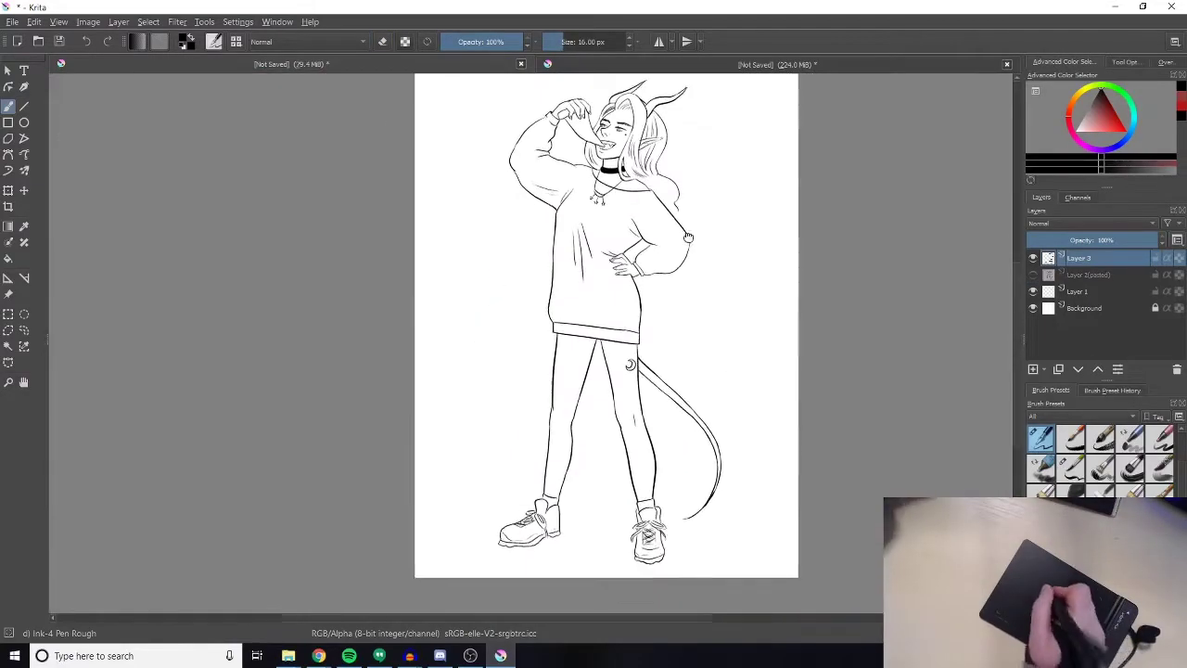
{"action": "left_click", "coordinate": [1033, 275]}
{"action": "key", "text": "e"}
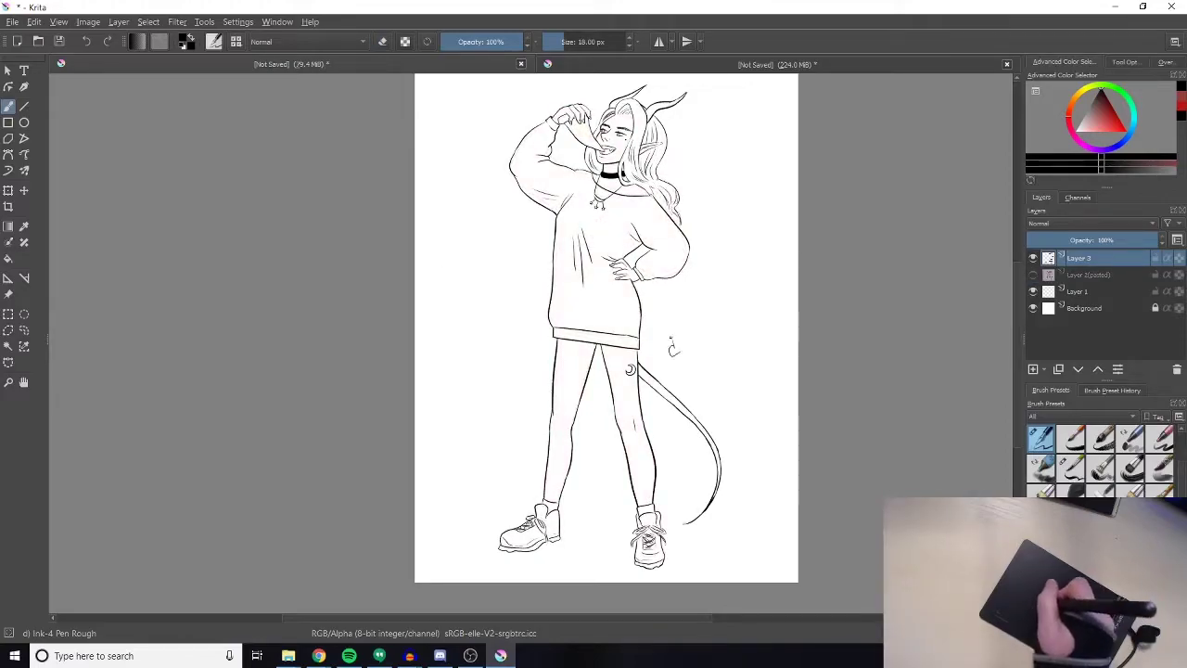